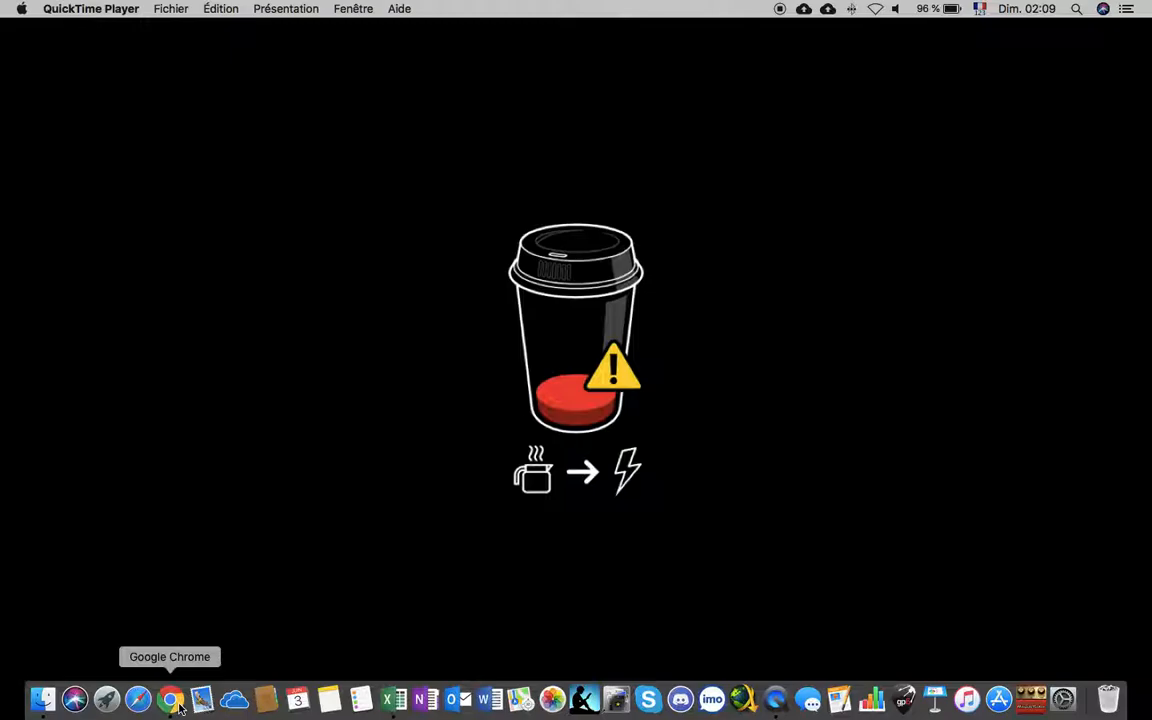
- In Google Chrome, copy template row 6 of the NPT 2.0 sheet into the first empty row, 211
click(170, 700)
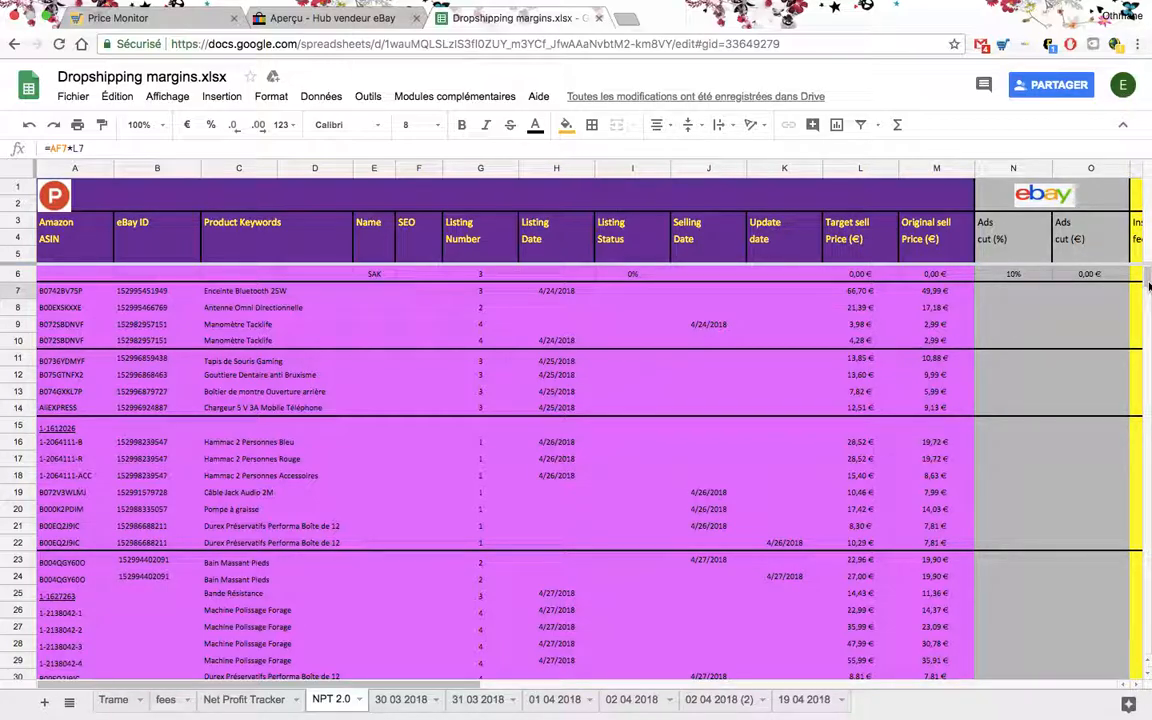
mouse_move(1148, 287)
mouse_down()
mouse_move(1147, 463)
mouse_move(1147, 283)
mouse_up()
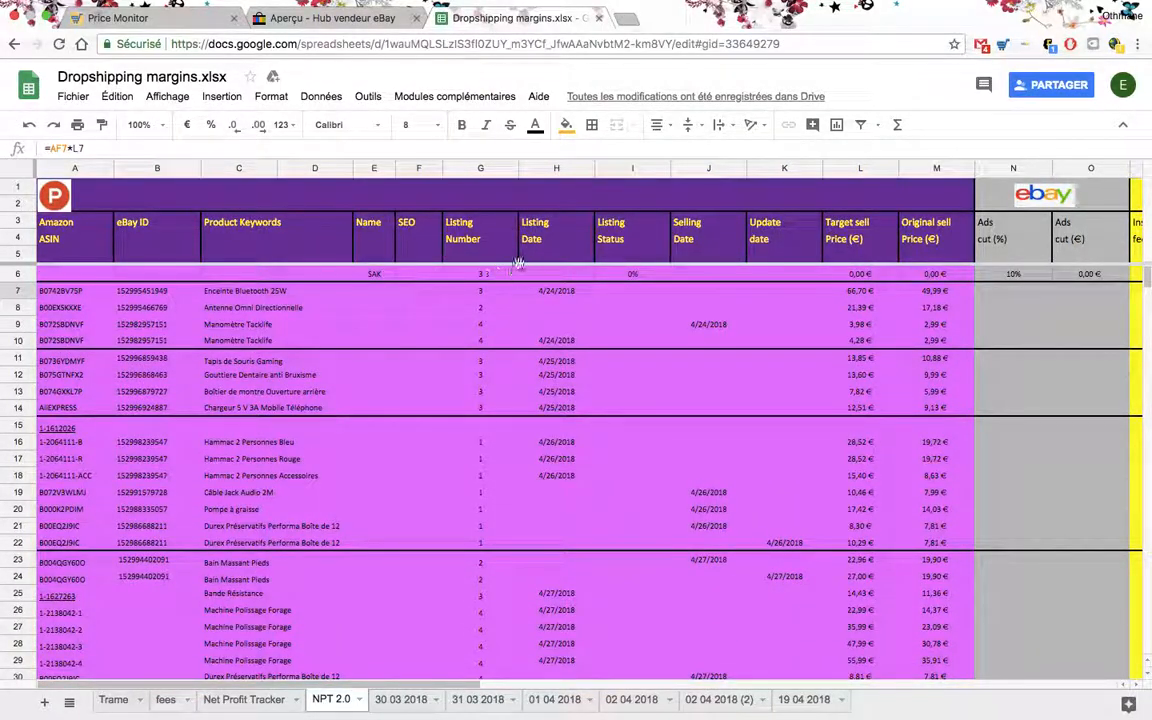
click(17, 274)
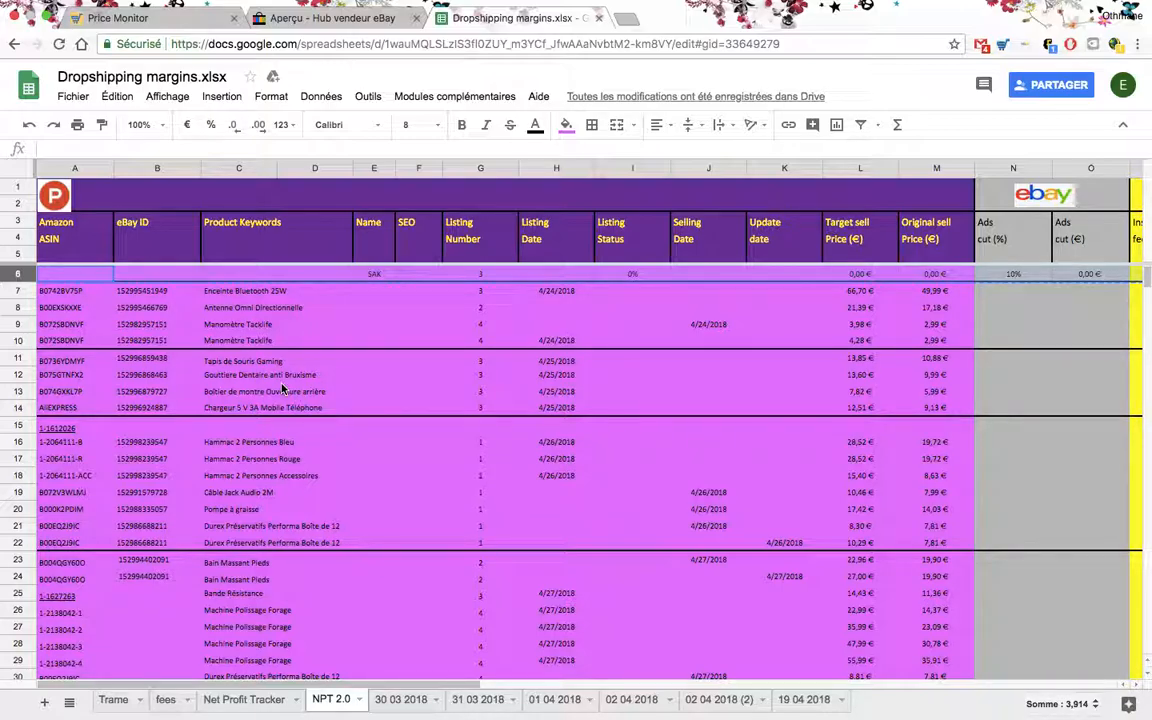
scroll(283, 390, down, 15)
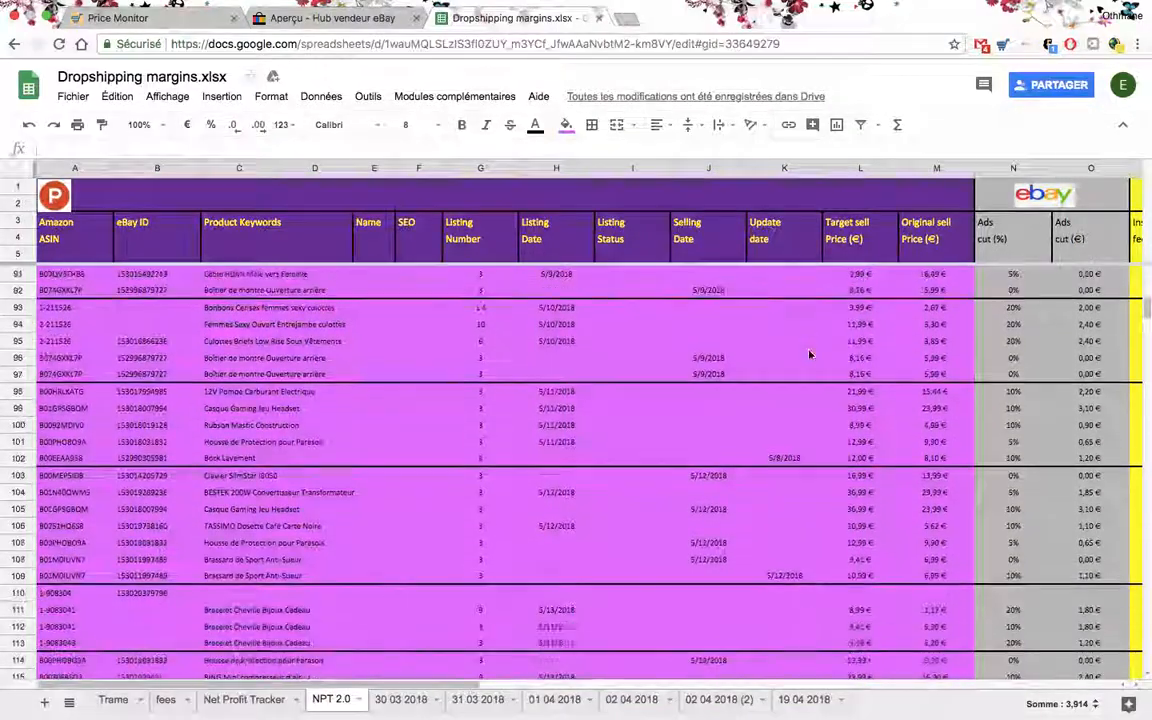
drag(1147, 318, 1144, 360)
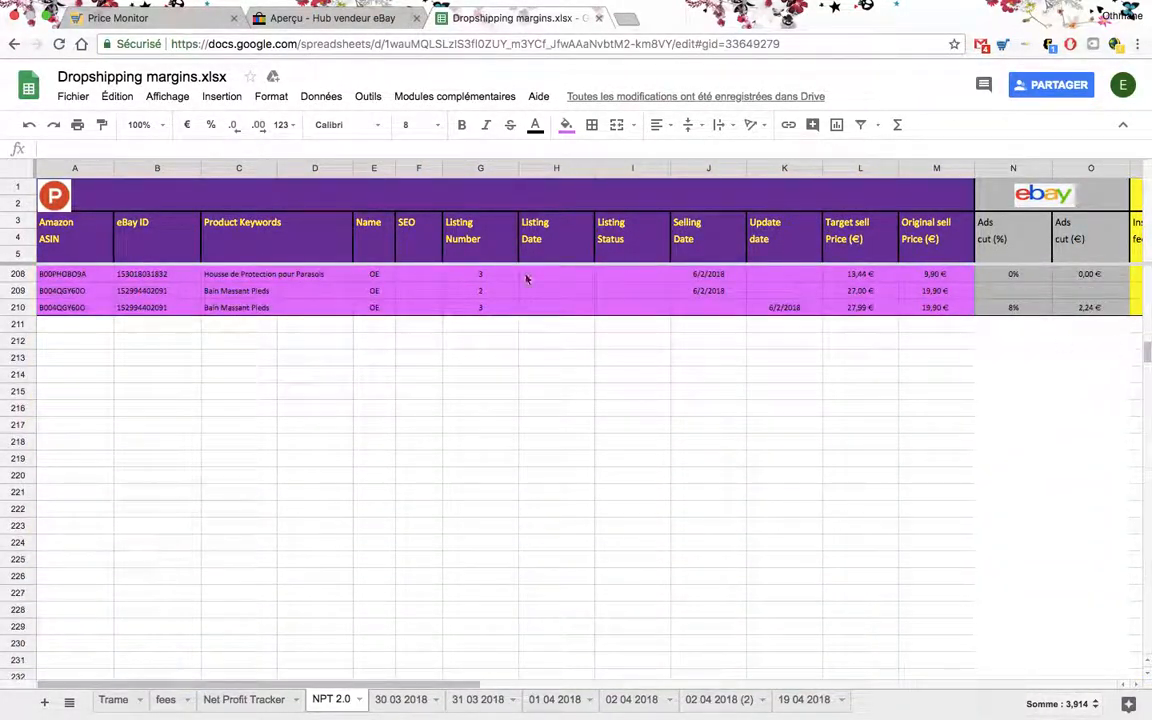
scroll(150, 278, right, 2)
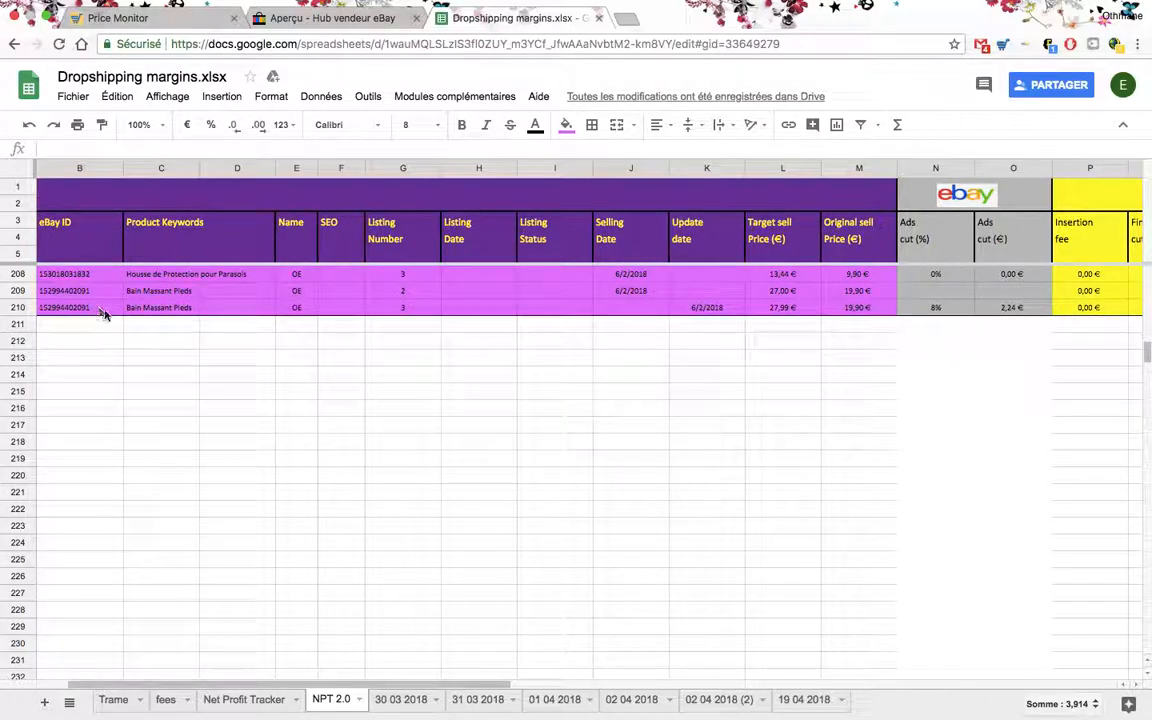
scroll(95, 300, left, 2)
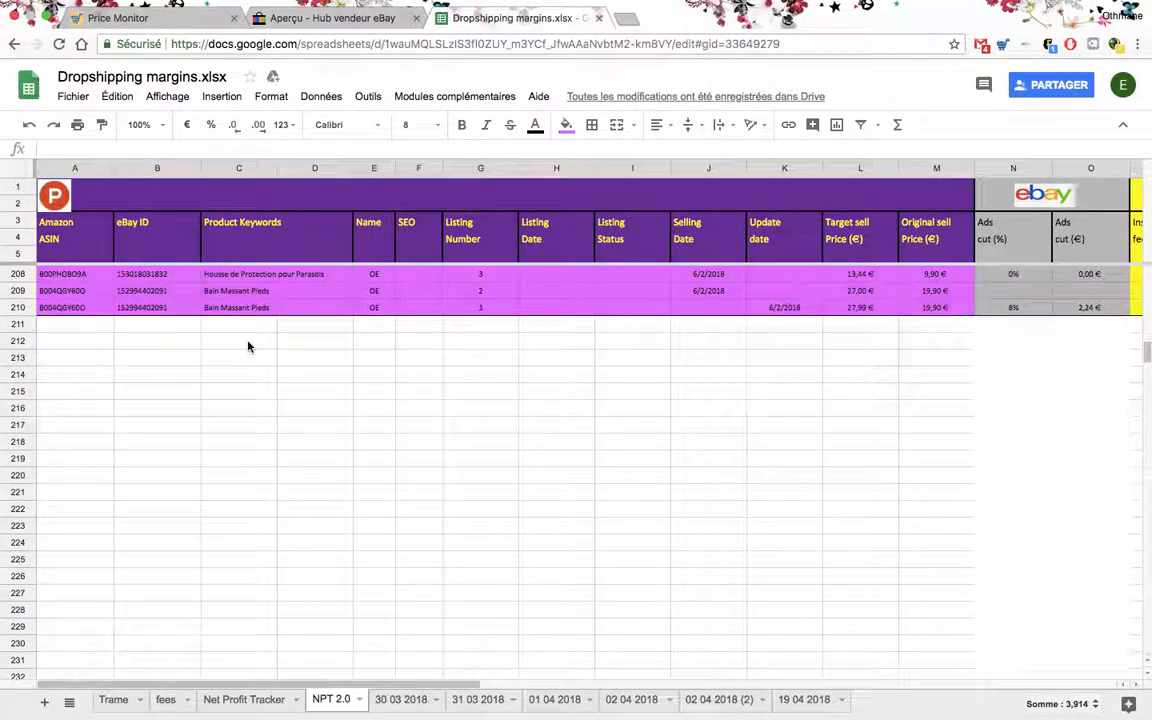
click(20, 325)
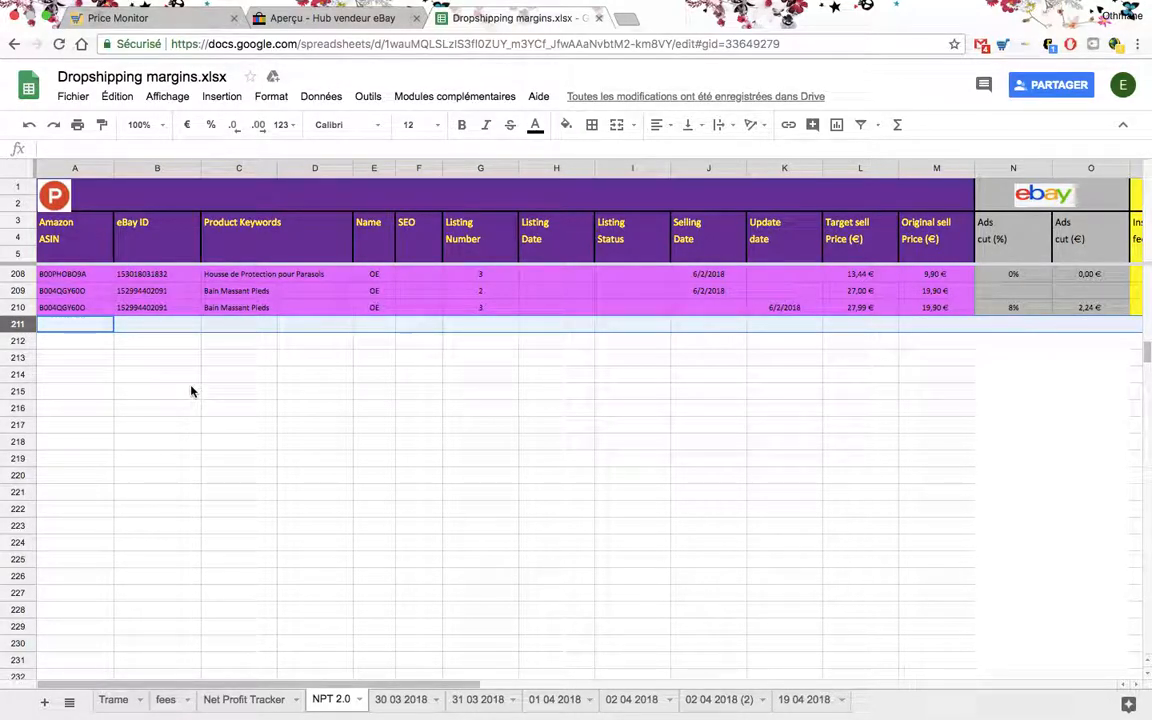
key(ctrl+v)
click(165, 427)
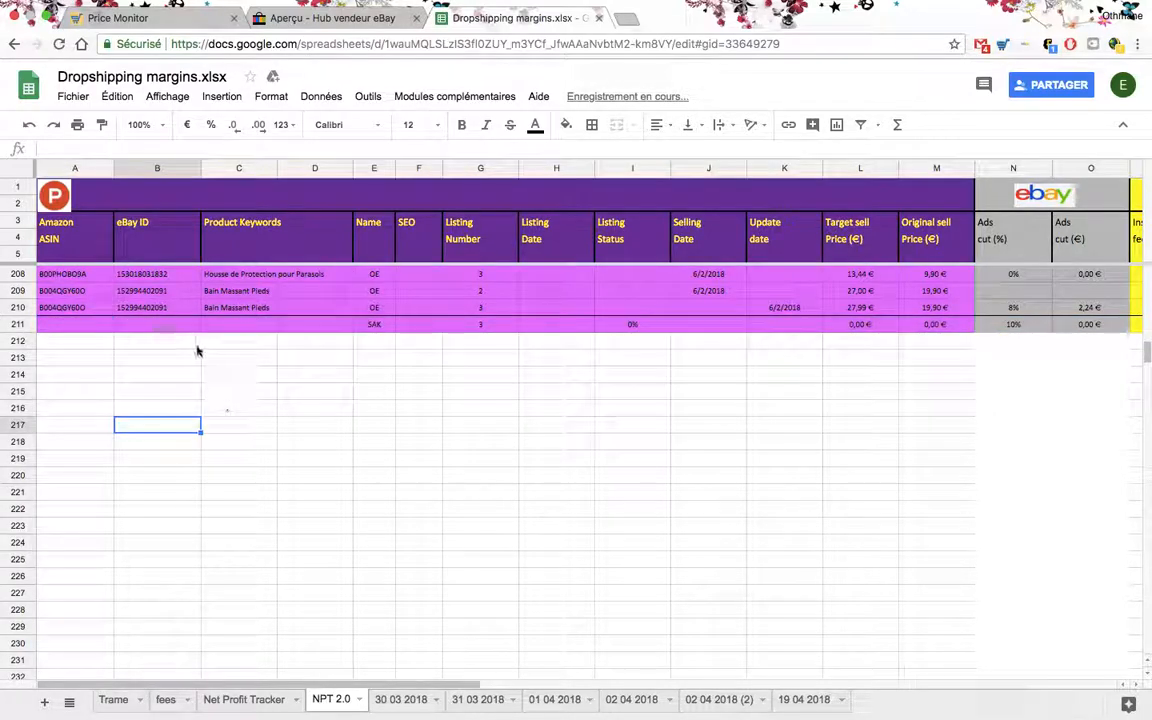
- Enter B004JGY700 as the Amazon ASIN in row 211
click(88, 326)
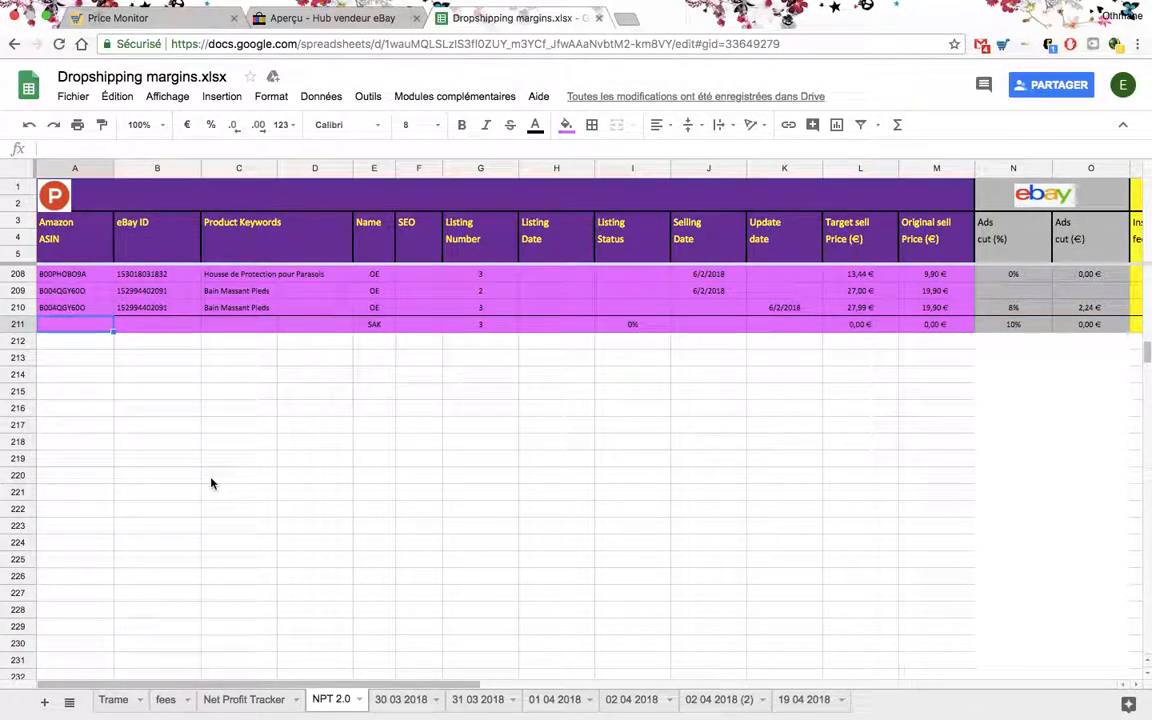
text(B004)
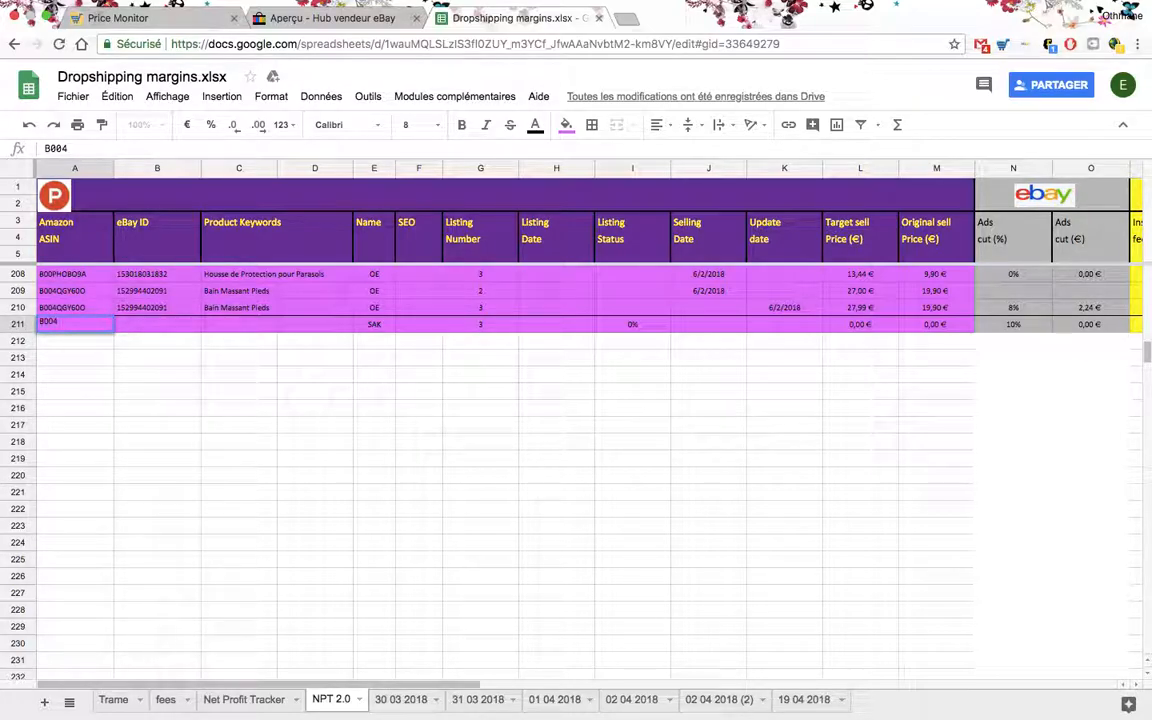
text(JGY700)
key(Tab)
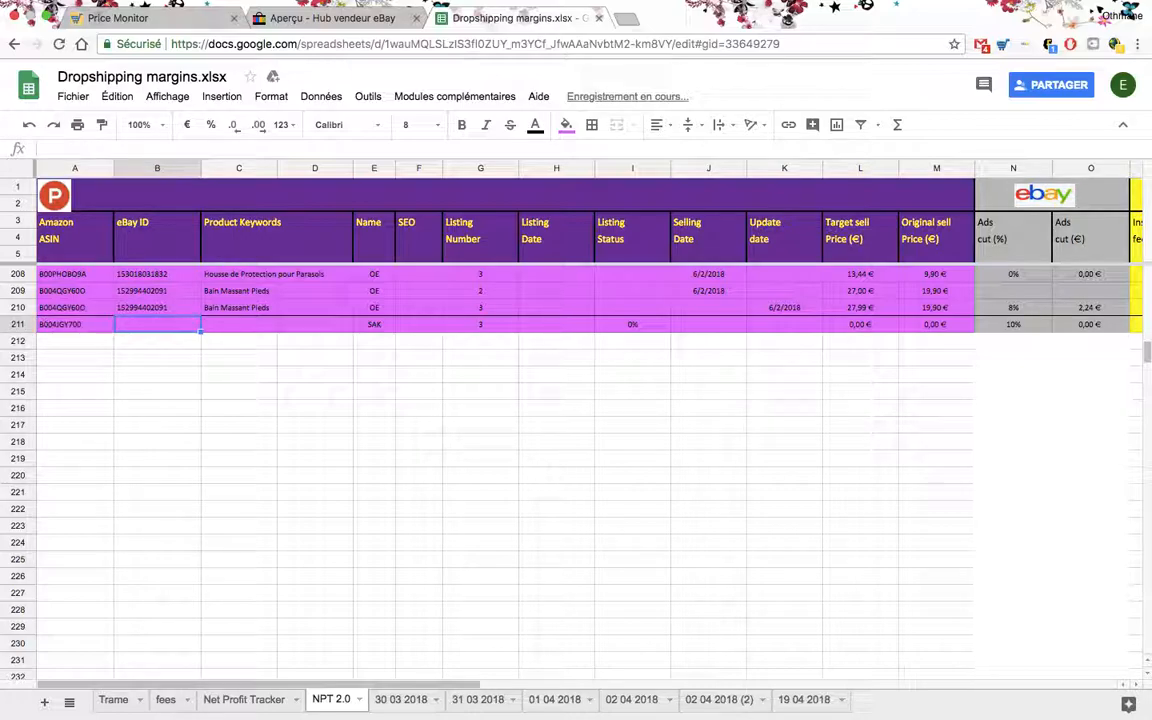
key(Left)
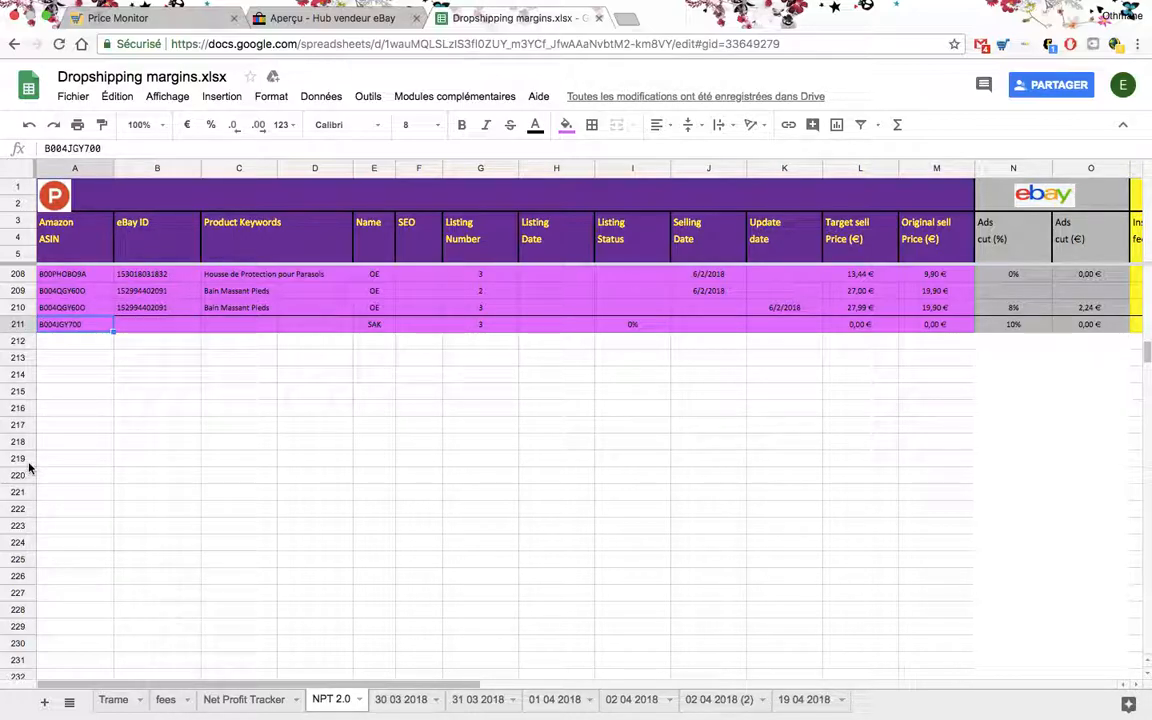
click(160, 325)
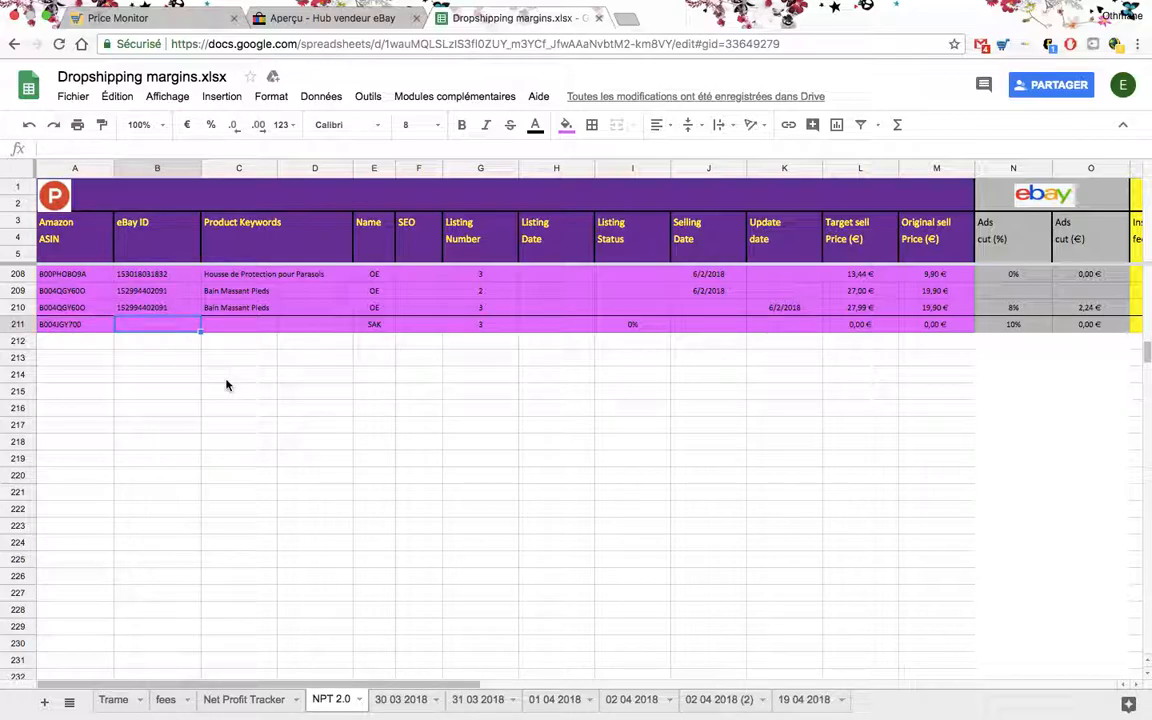
text(8383839393939)
key(Tab)
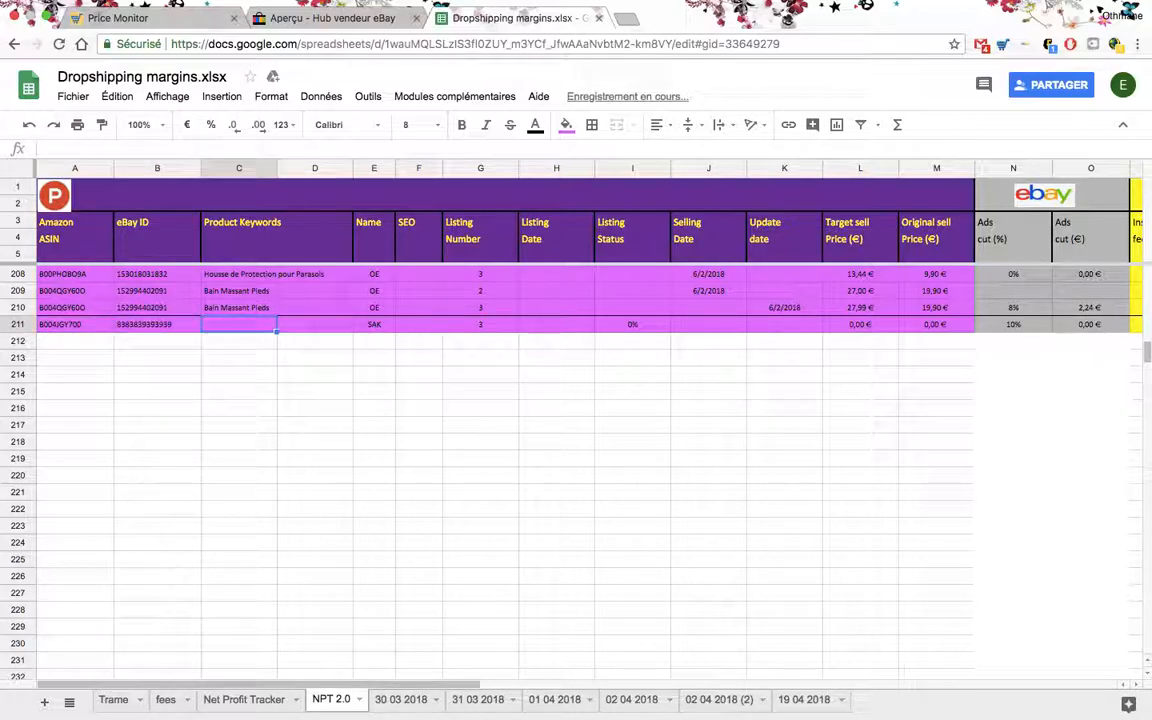
text(Keyword)
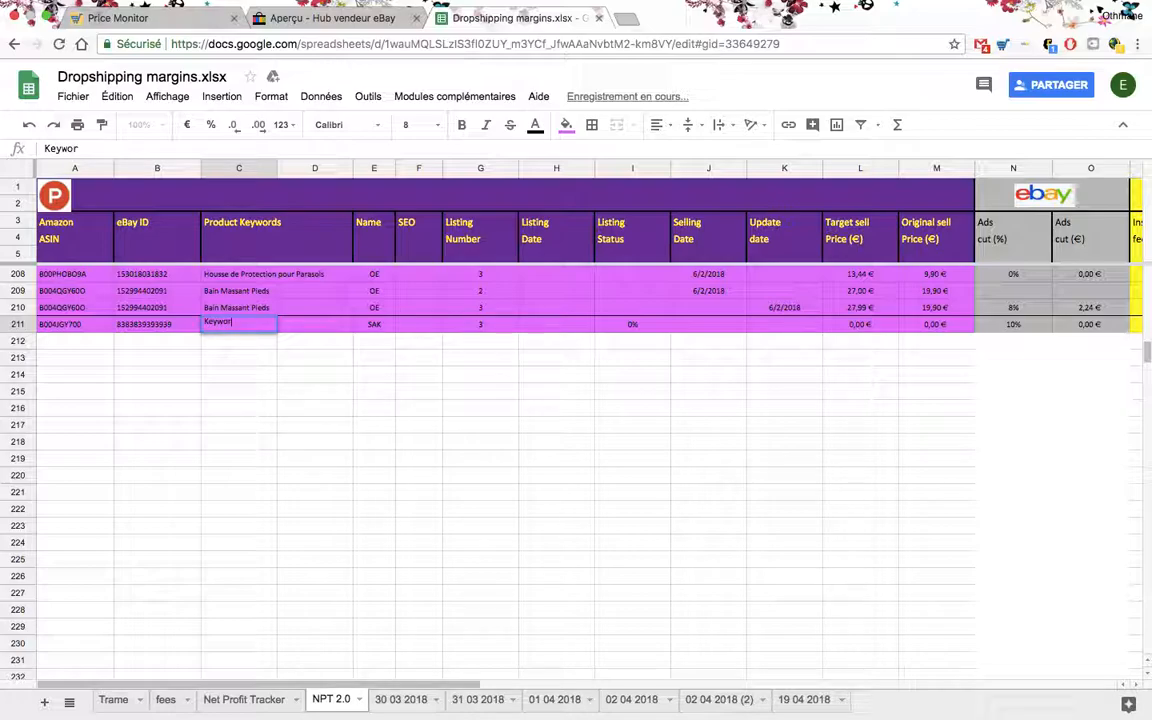
key(Tab)
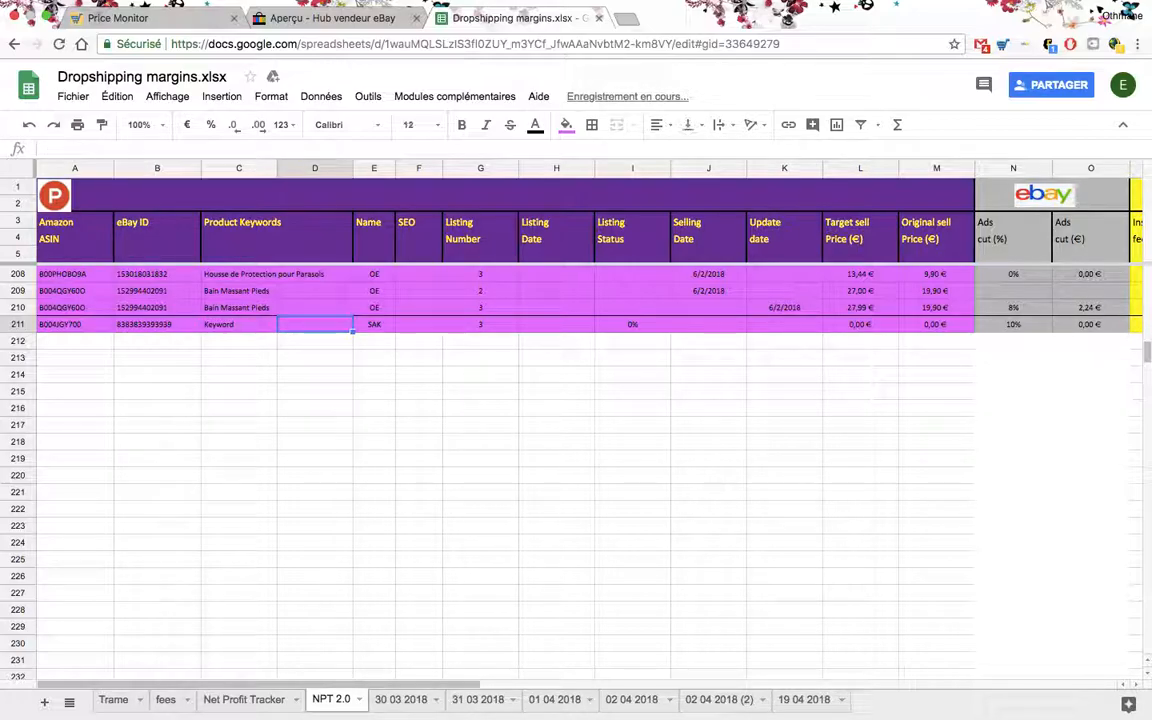
- Enter 03/06/2018 as the listing date in row 211, keeping the copied name and listing number
key(Tab)
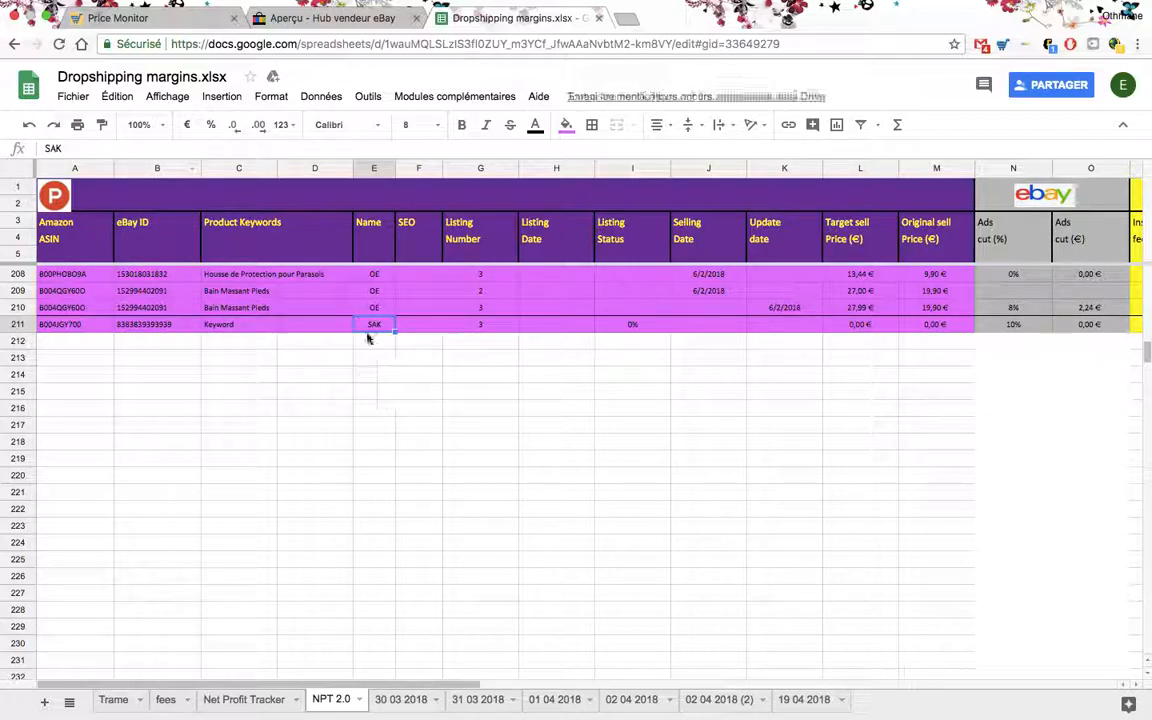
key(Tab)
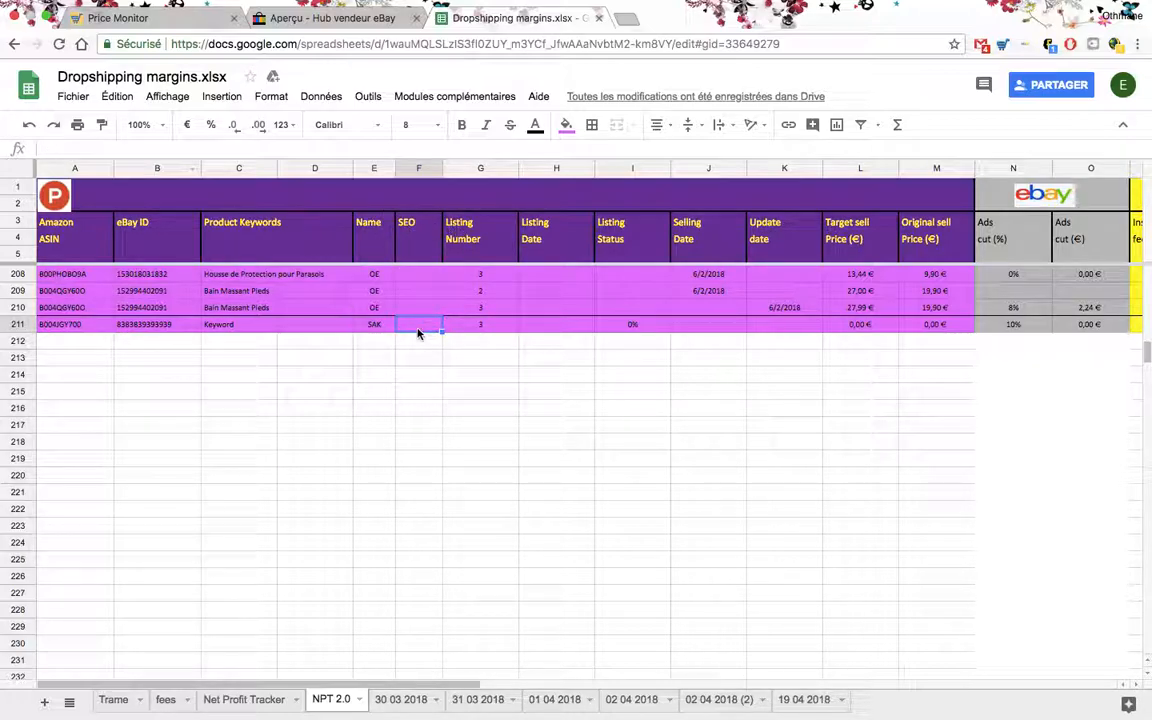
key(Tab)
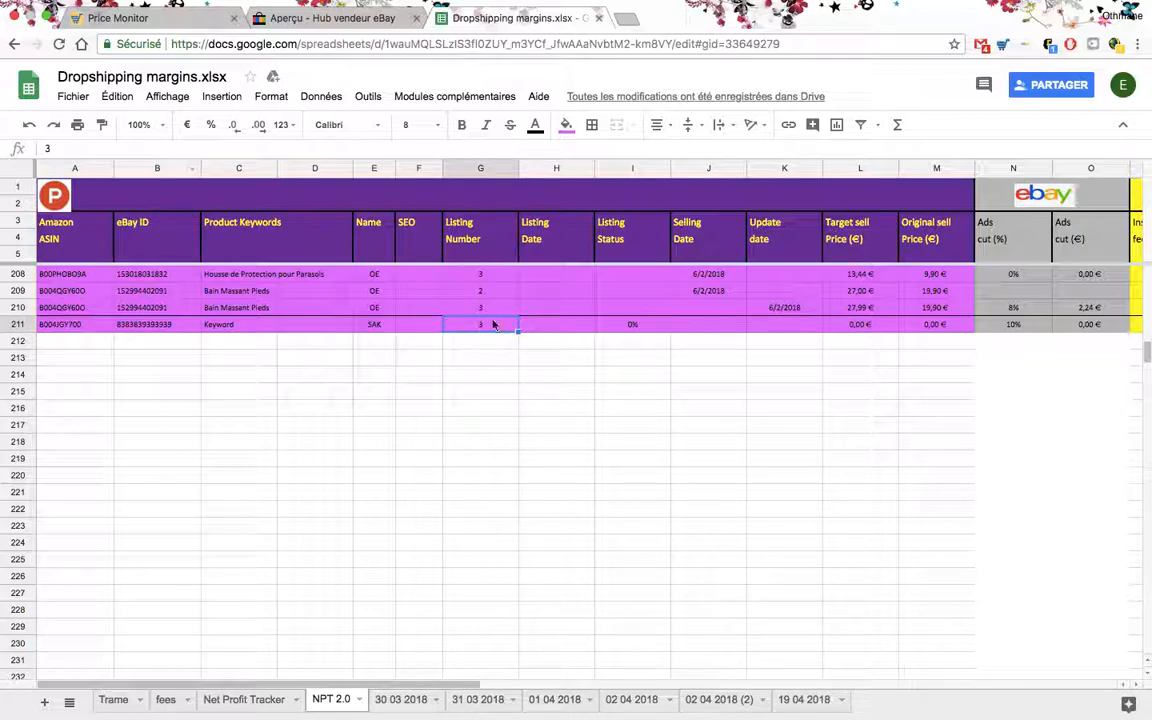
click(557, 325)
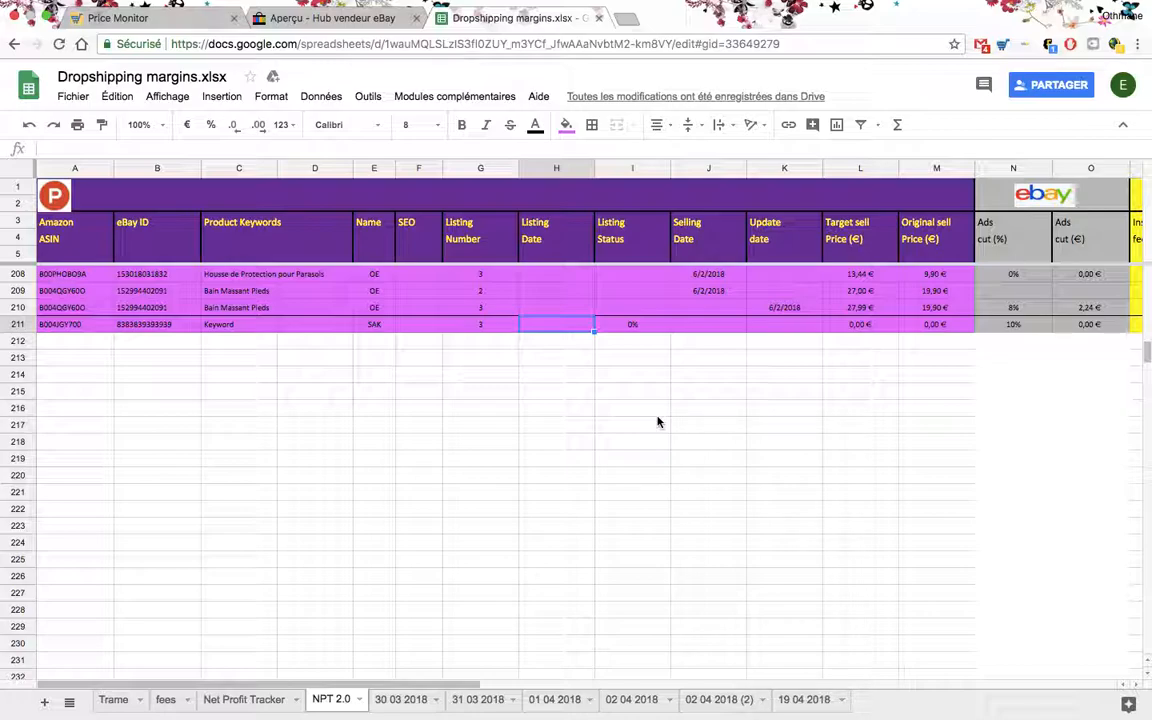
text(03)
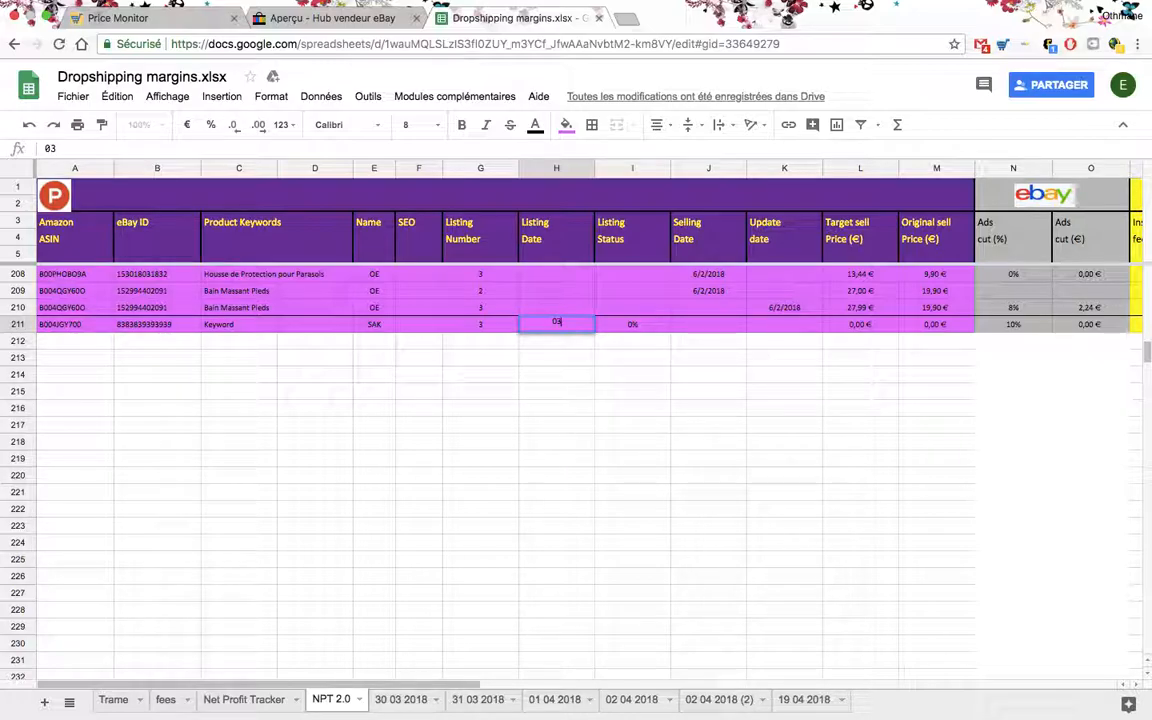
text(/06/2018)
key(Return)
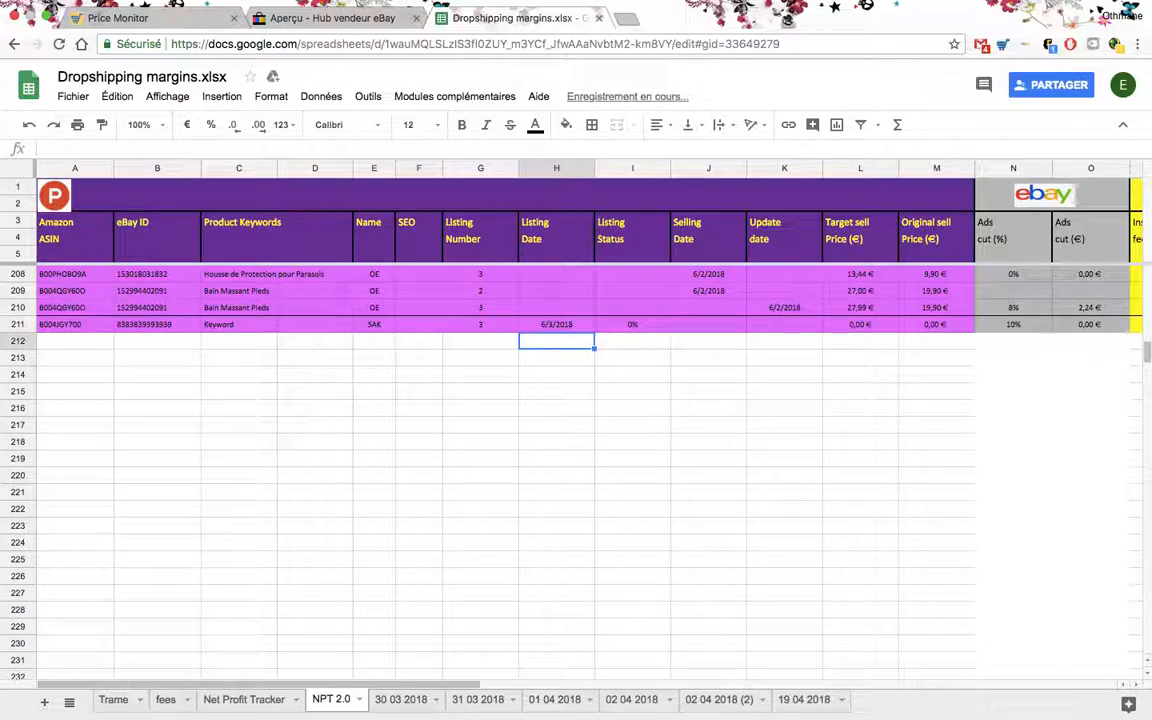
- Set row 211's listing status to 10% and its original sell price to 3,99 €
key(Up)
key(Right)
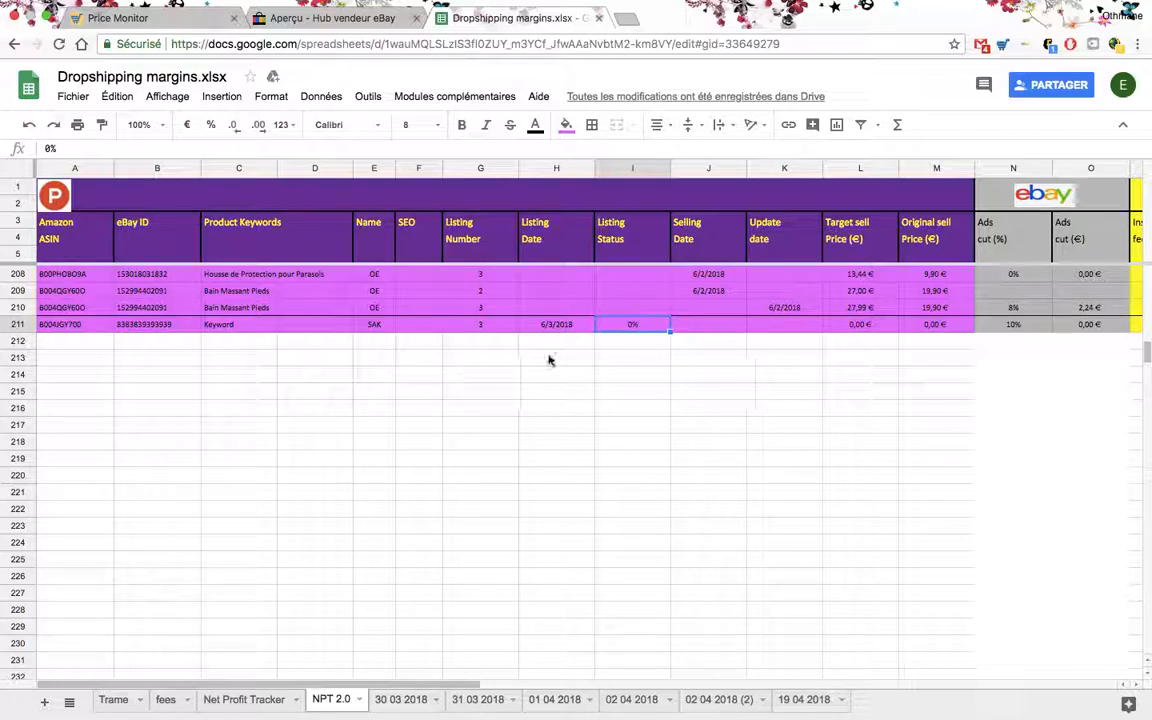
text(10)
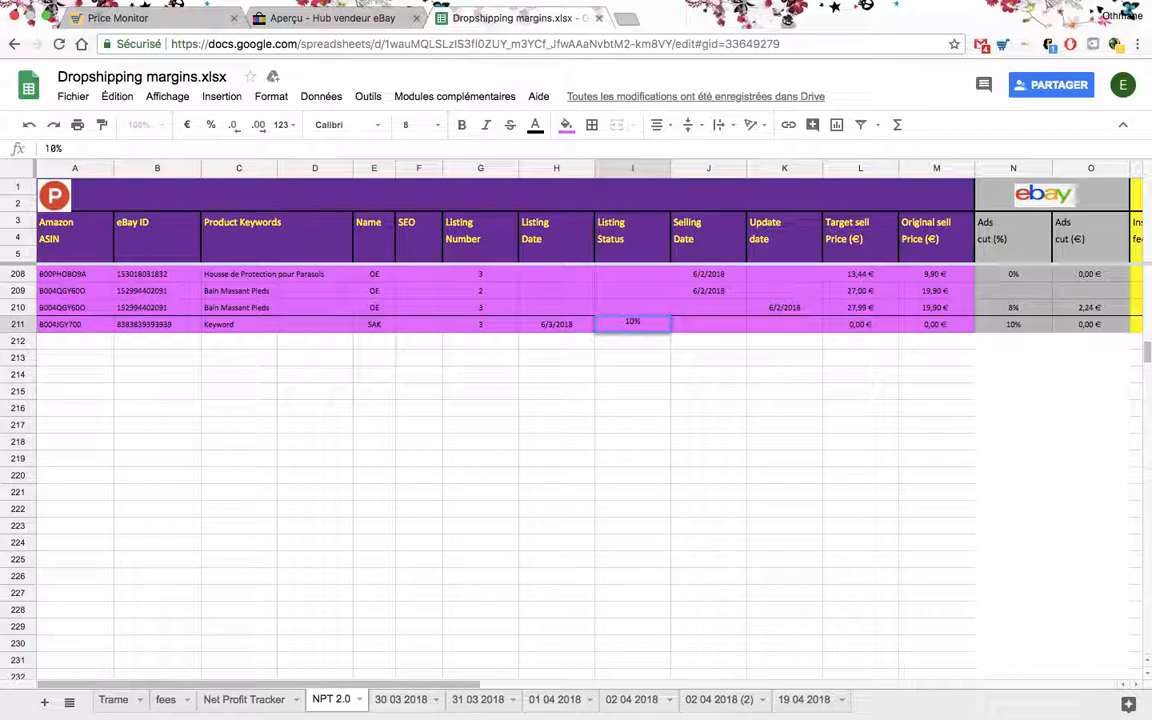
key(Return)
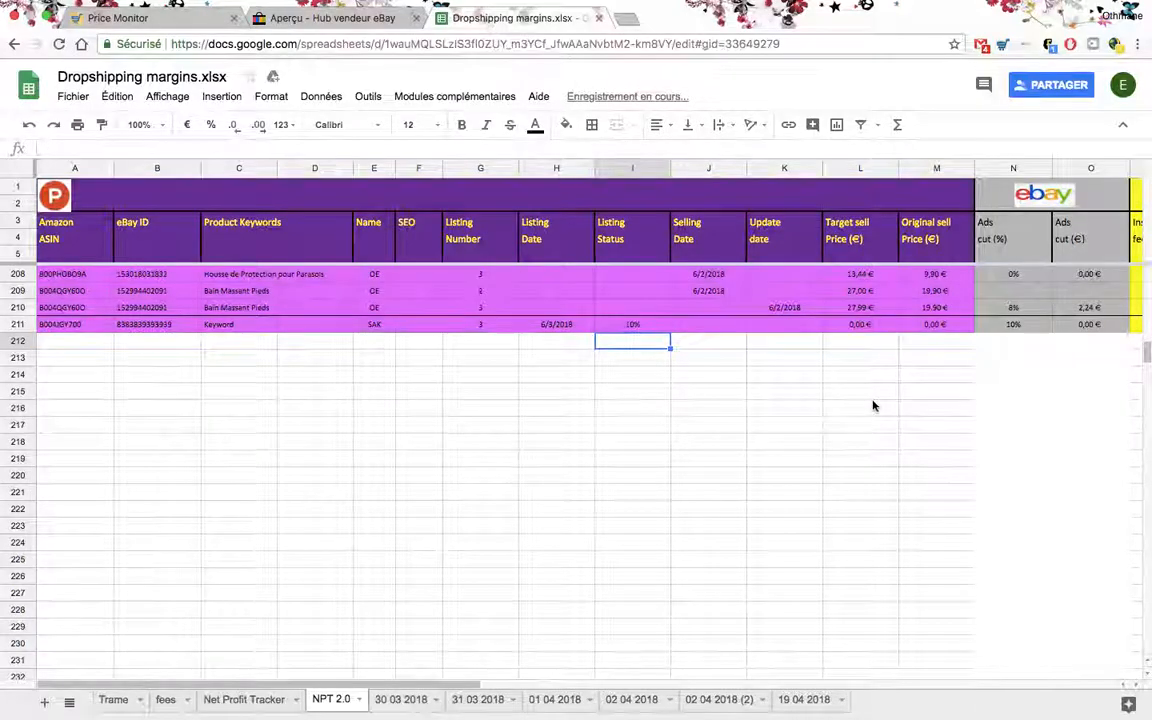
scroll(791, 353, right, 4)
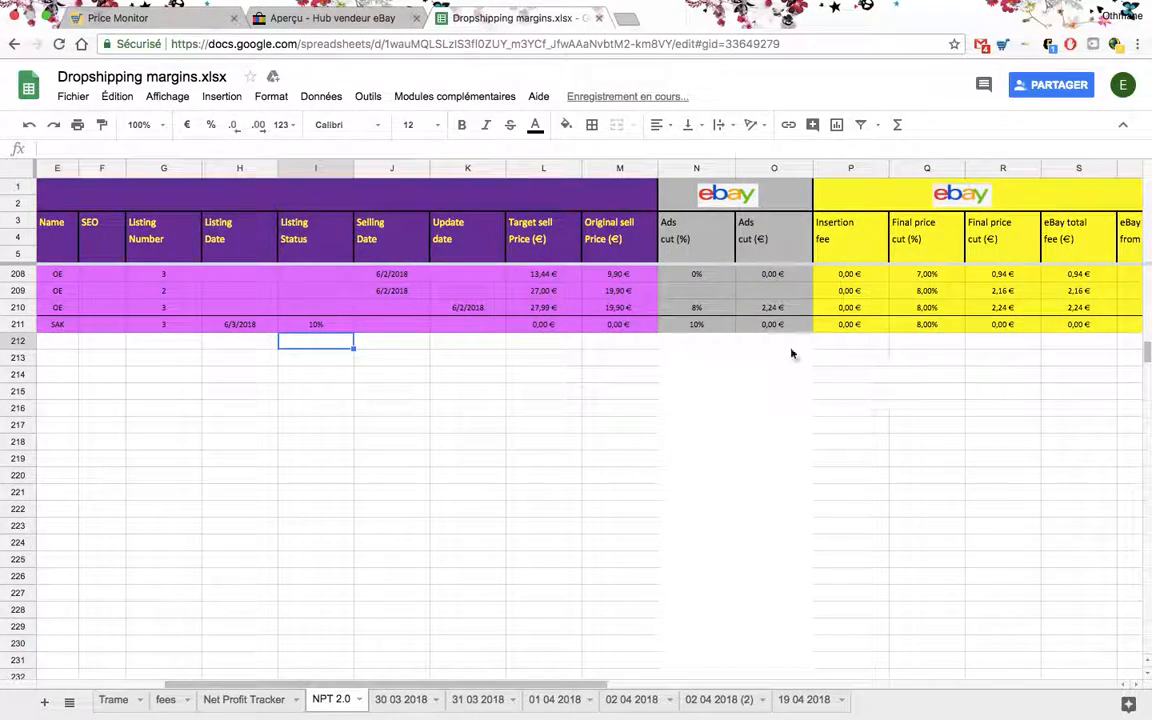
click(636, 326)
text(3,99)
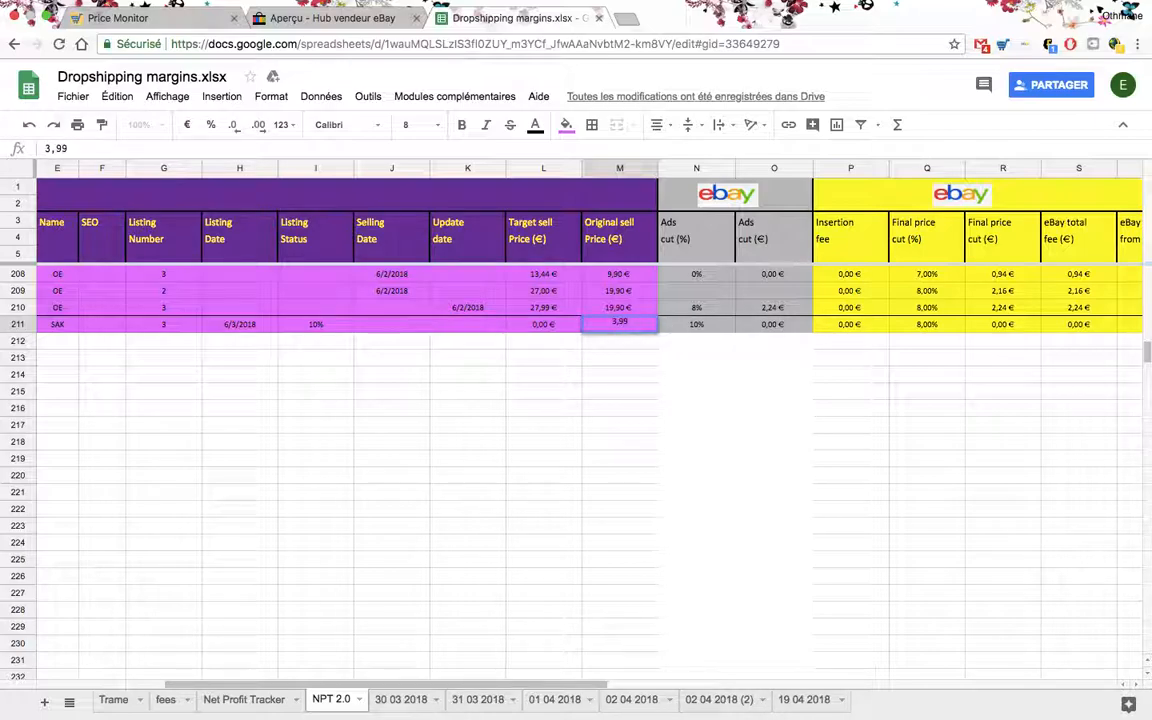
key(Return)
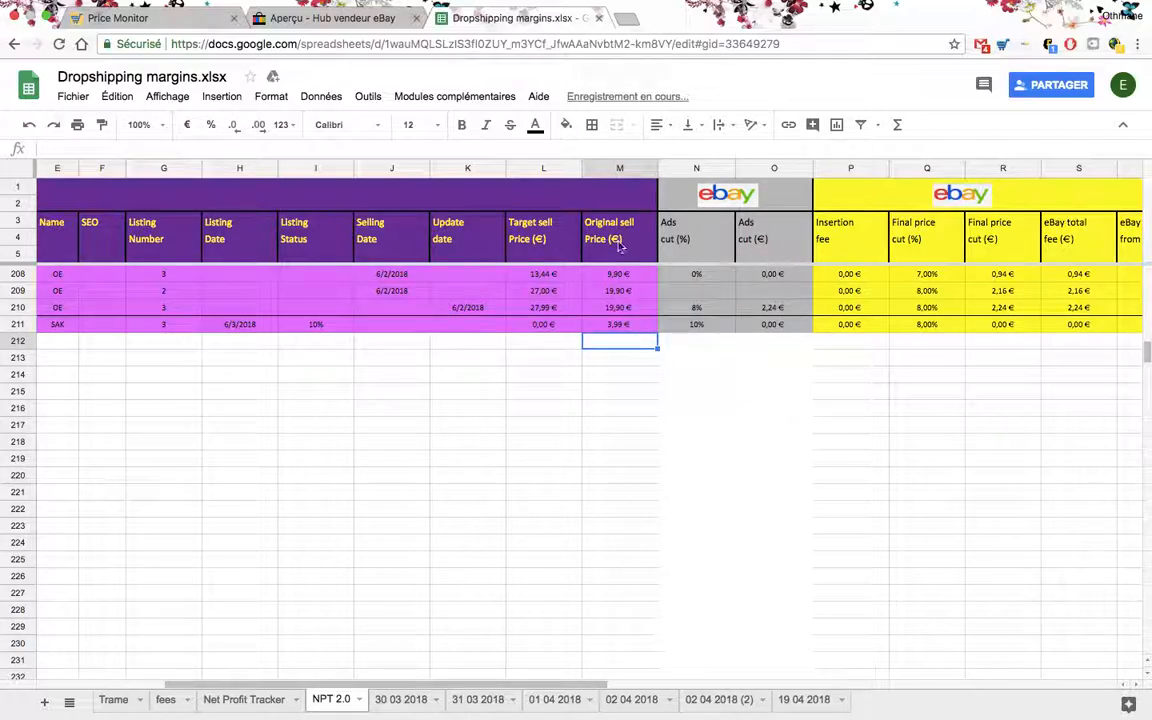
- Examine row 211's ads cut percentage and its eBay insertion fee, final price cut and total fee formulas
scroll(600, 345, right, 2)
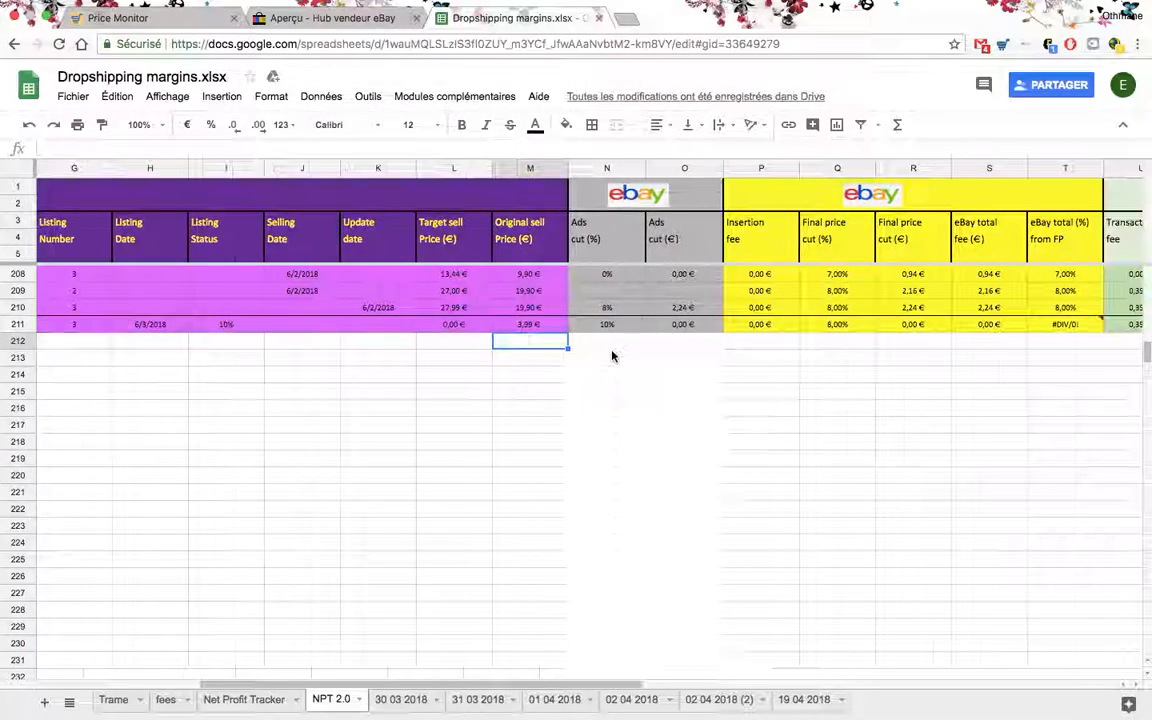
click(611, 326)
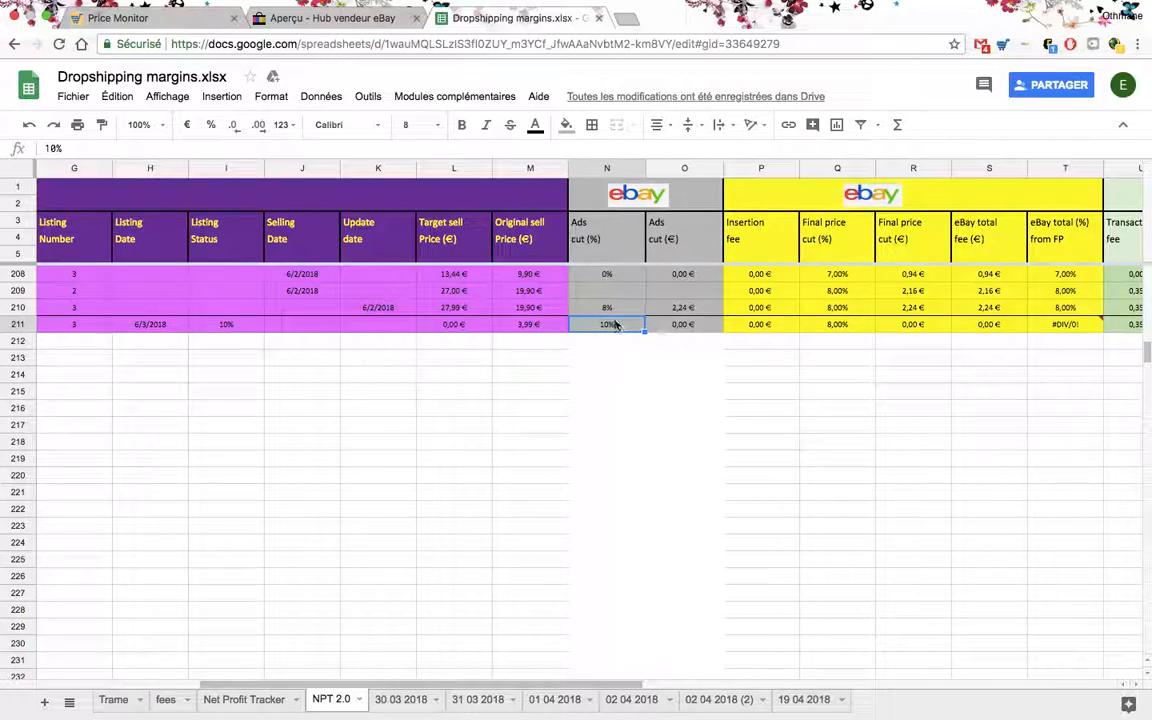
scroll(610, 320, right, 1)
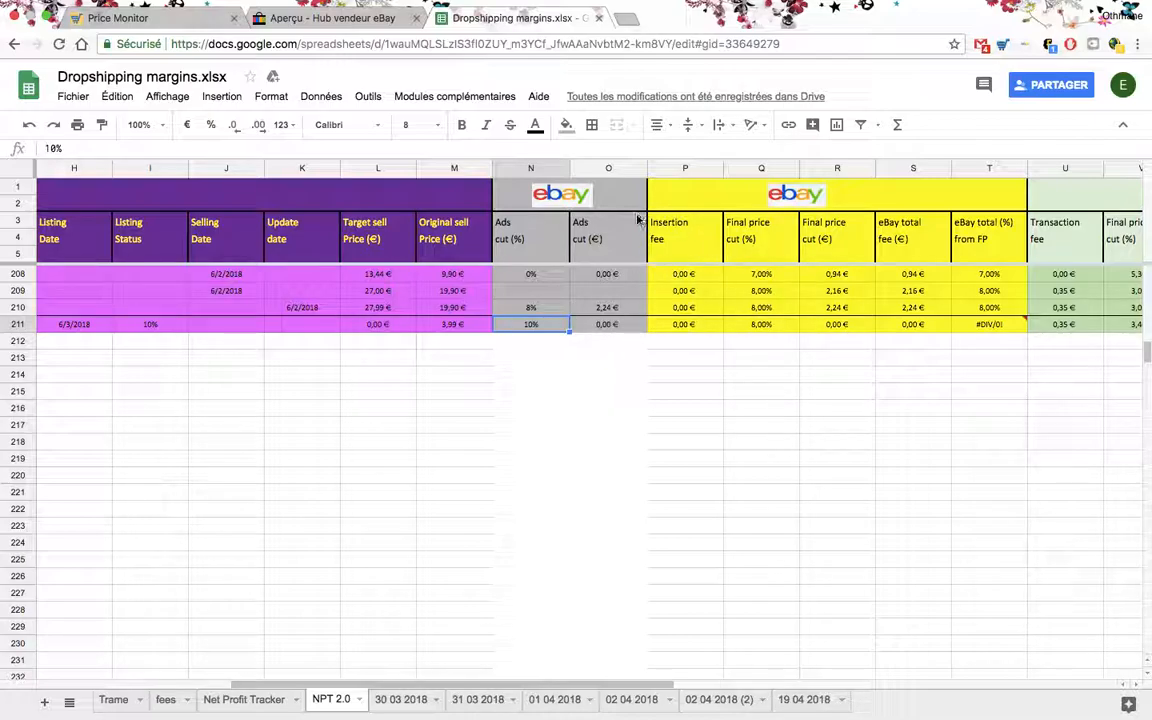
click(680, 328)
scroll(678, 338, right, 1)
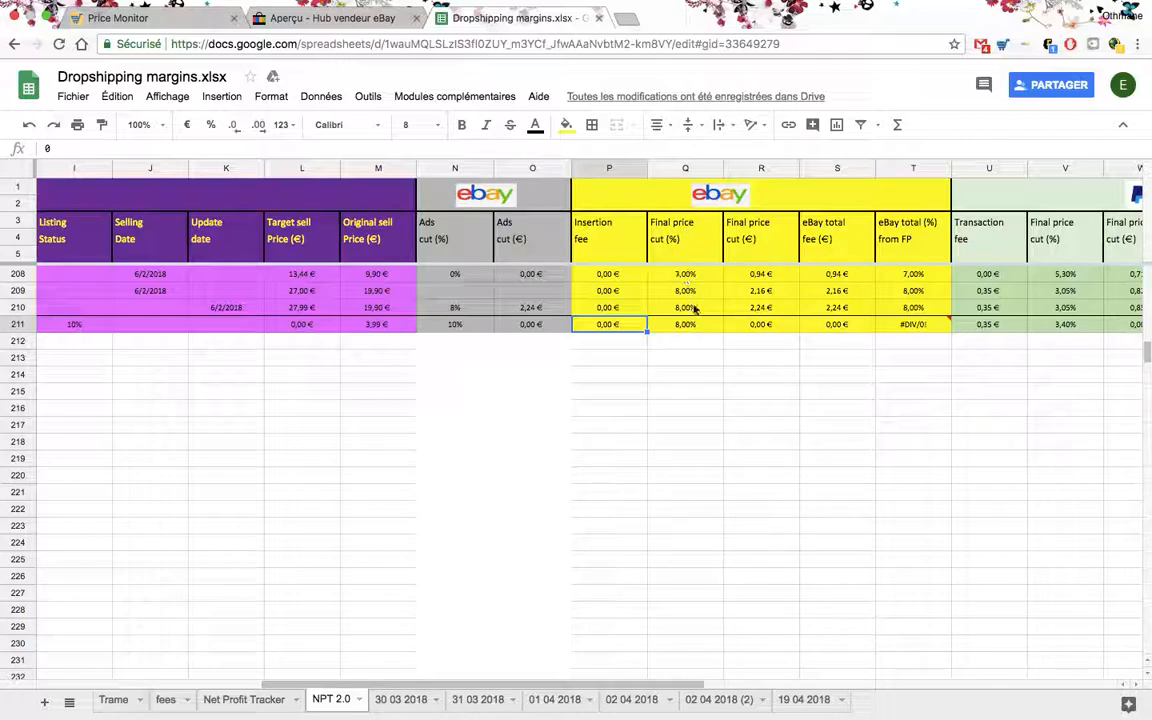
click(689, 327)
scroll(685, 330, right, 2)
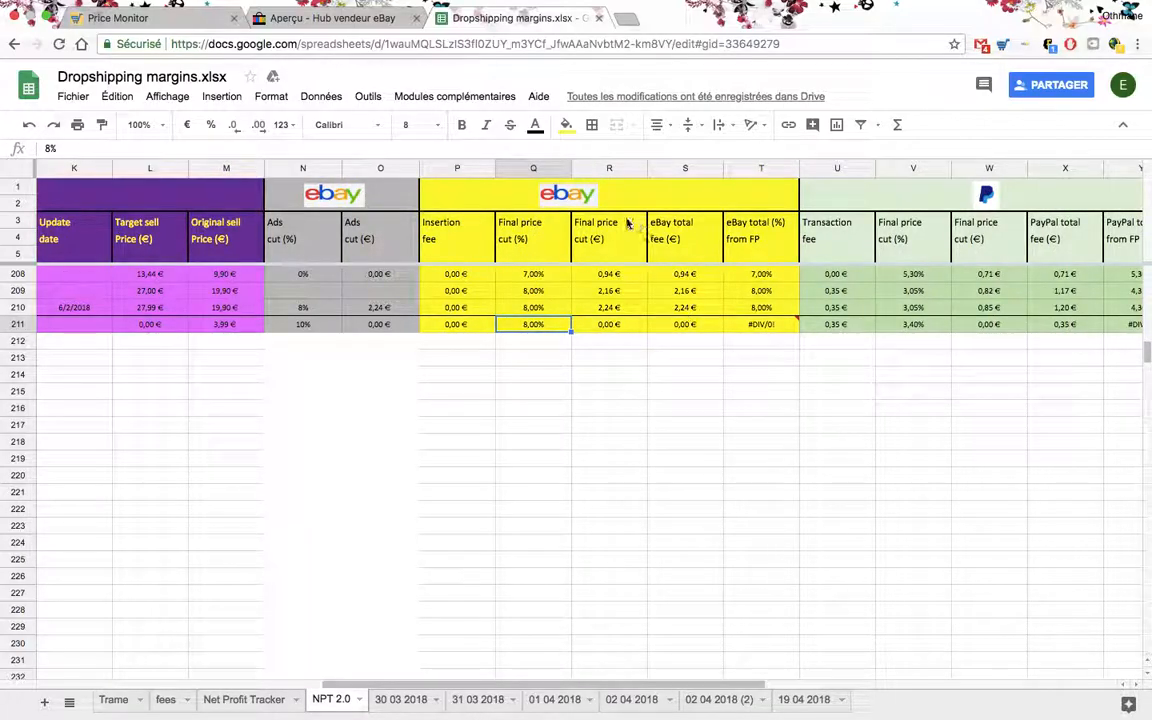
click(624, 330)
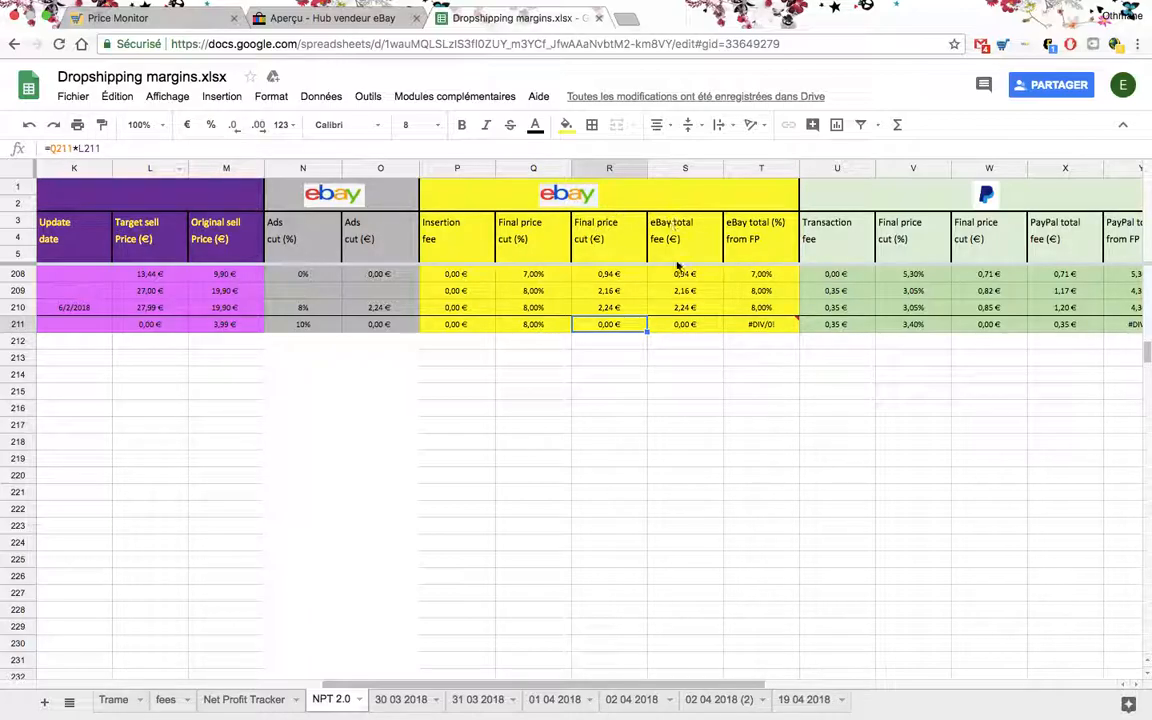
click(675, 322)
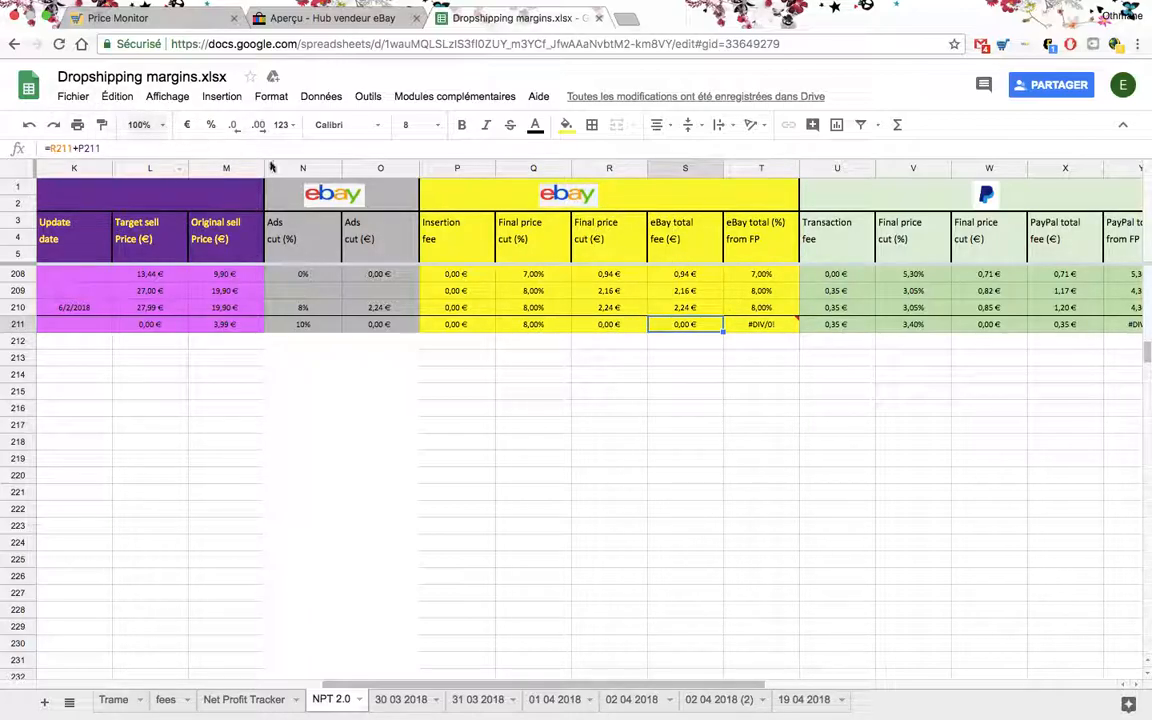
click(768, 322)
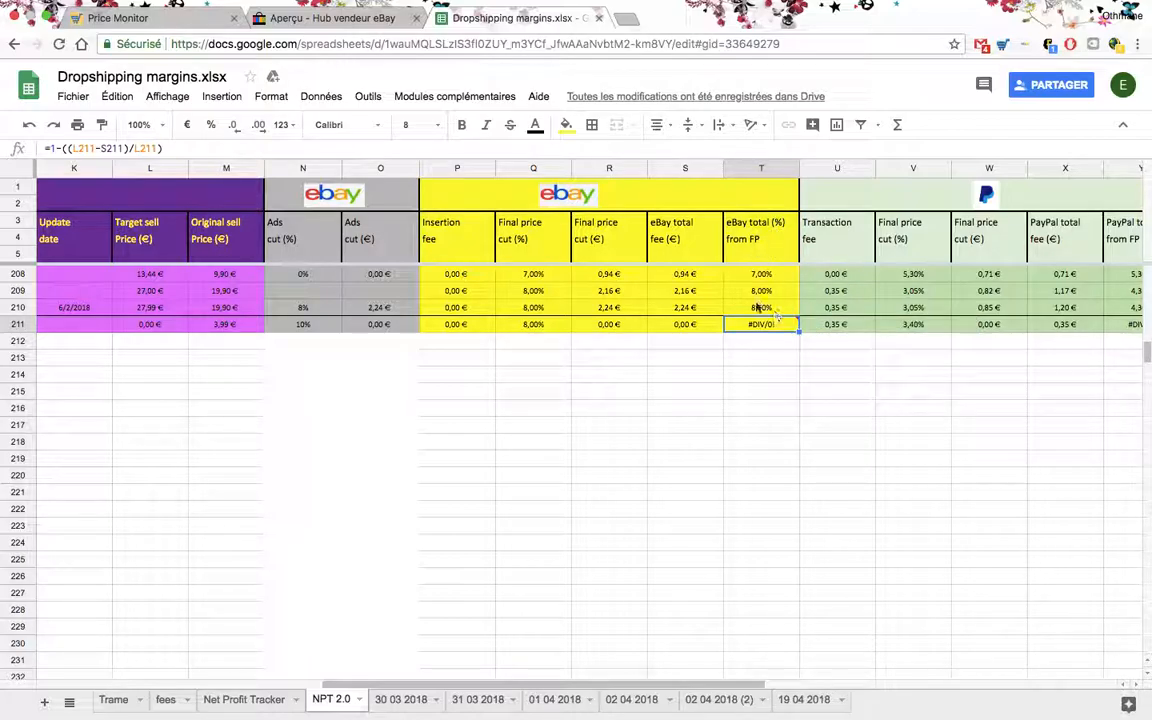
click(840, 392)
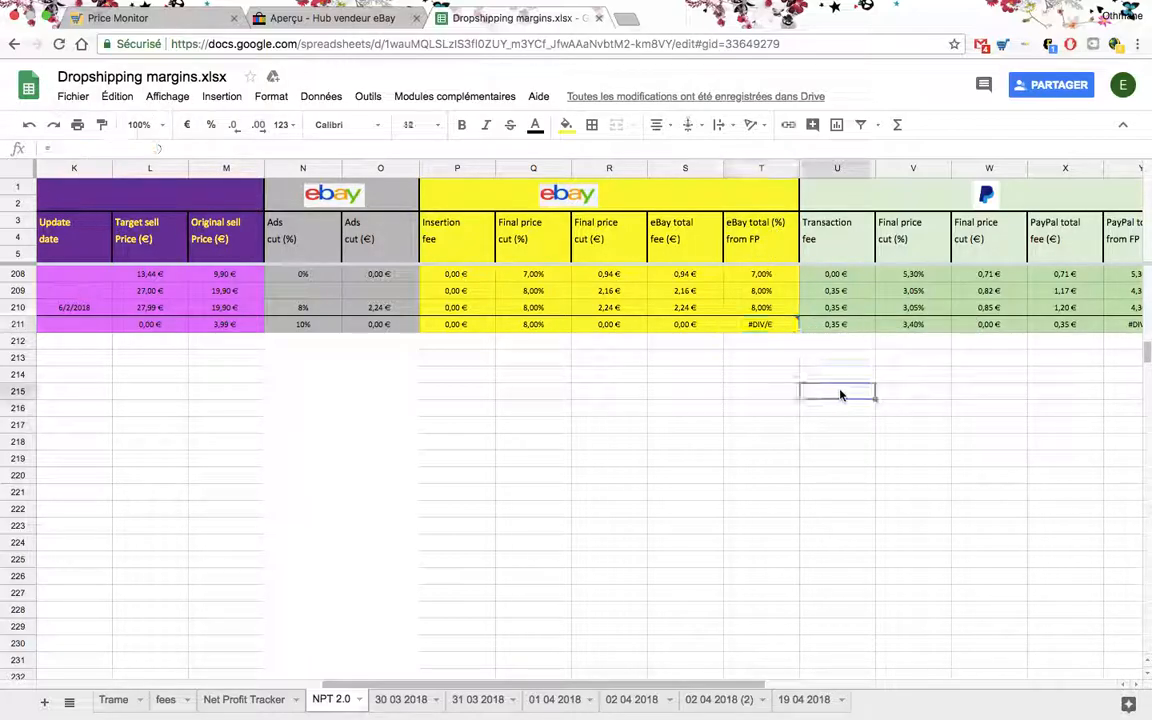
- Examine row 211's PayPal transaction fee, final price cut and total fee cells, including their formulas
scroll(787, 321, right, 4)
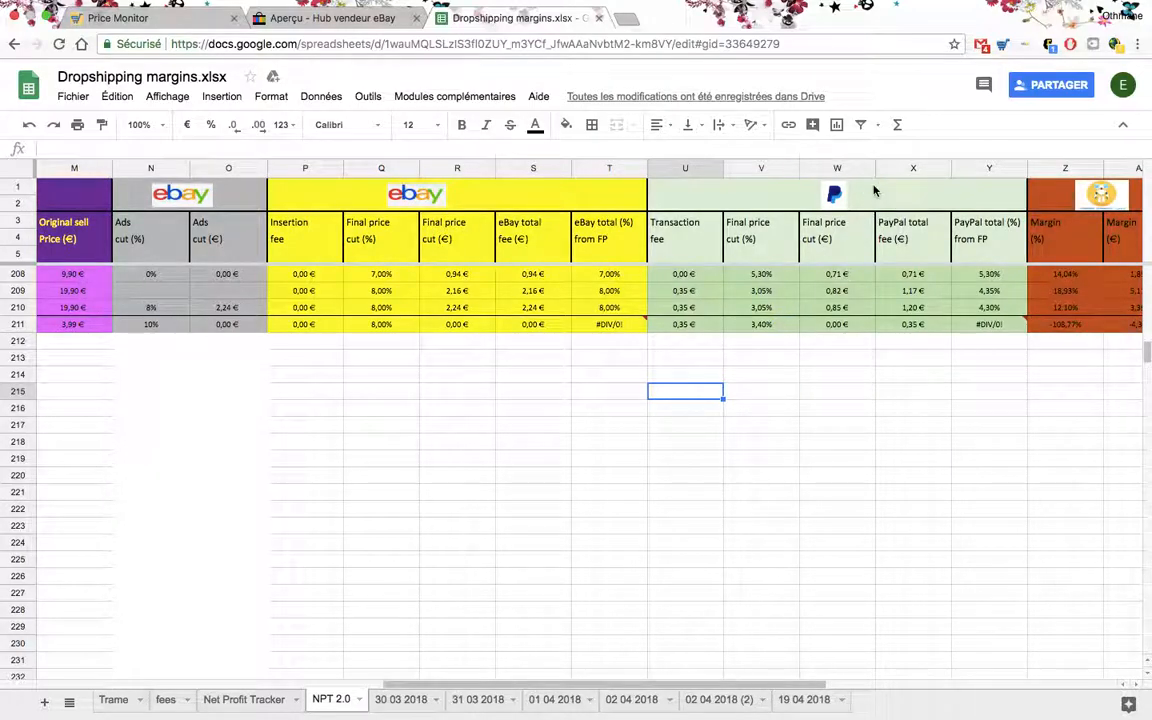
click(690, 328)
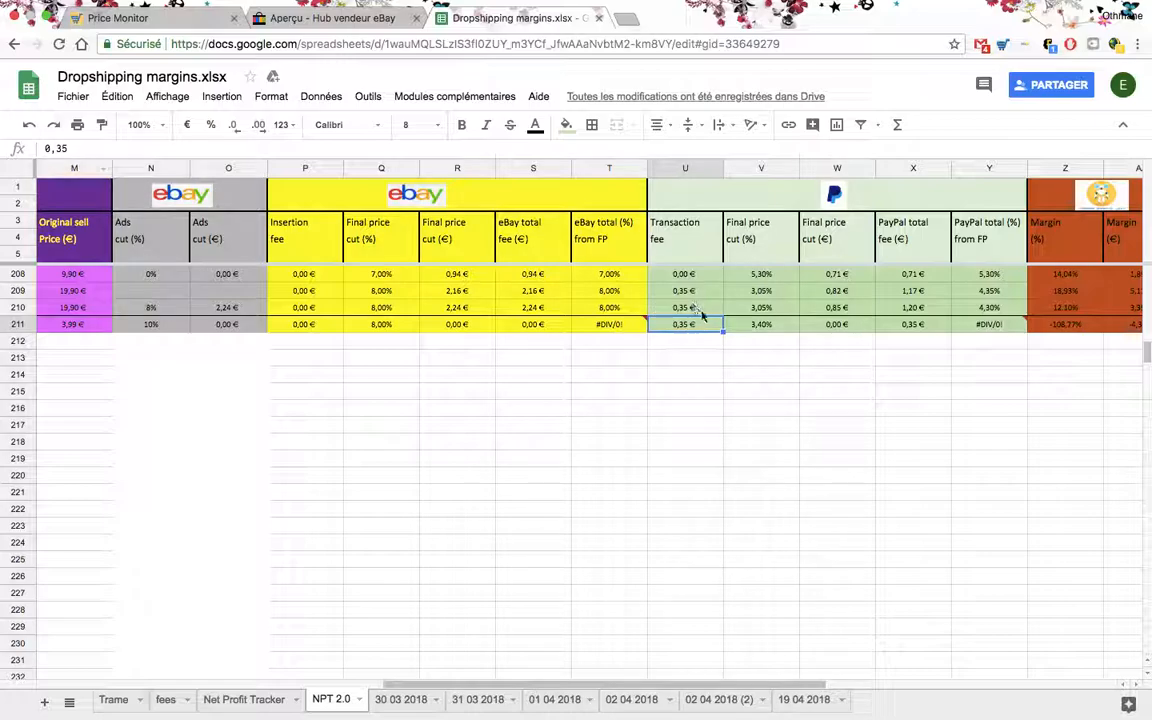
click(759, 330)
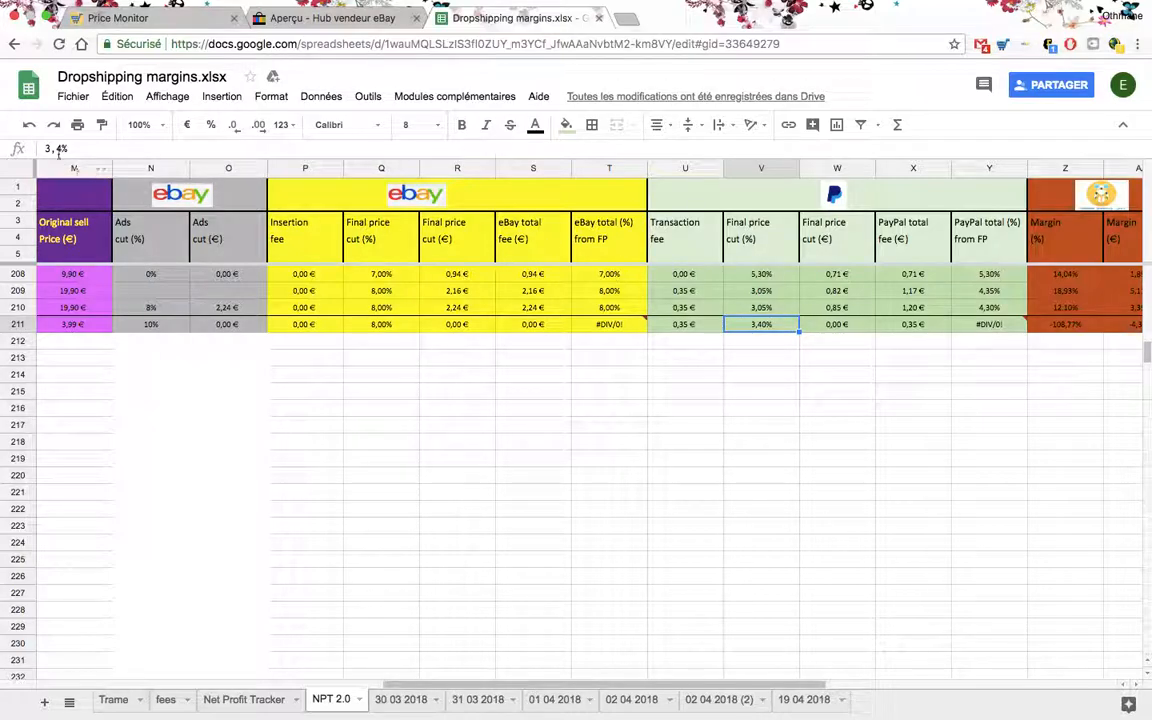
click(858, 329)
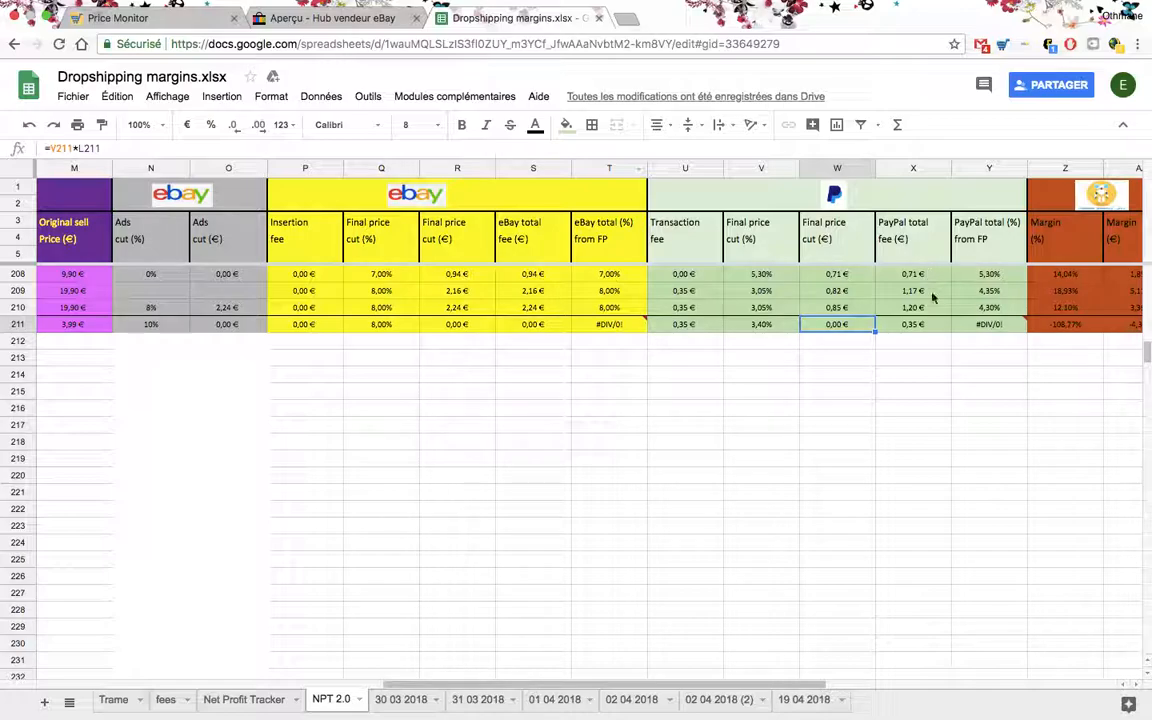
click(918, 326)
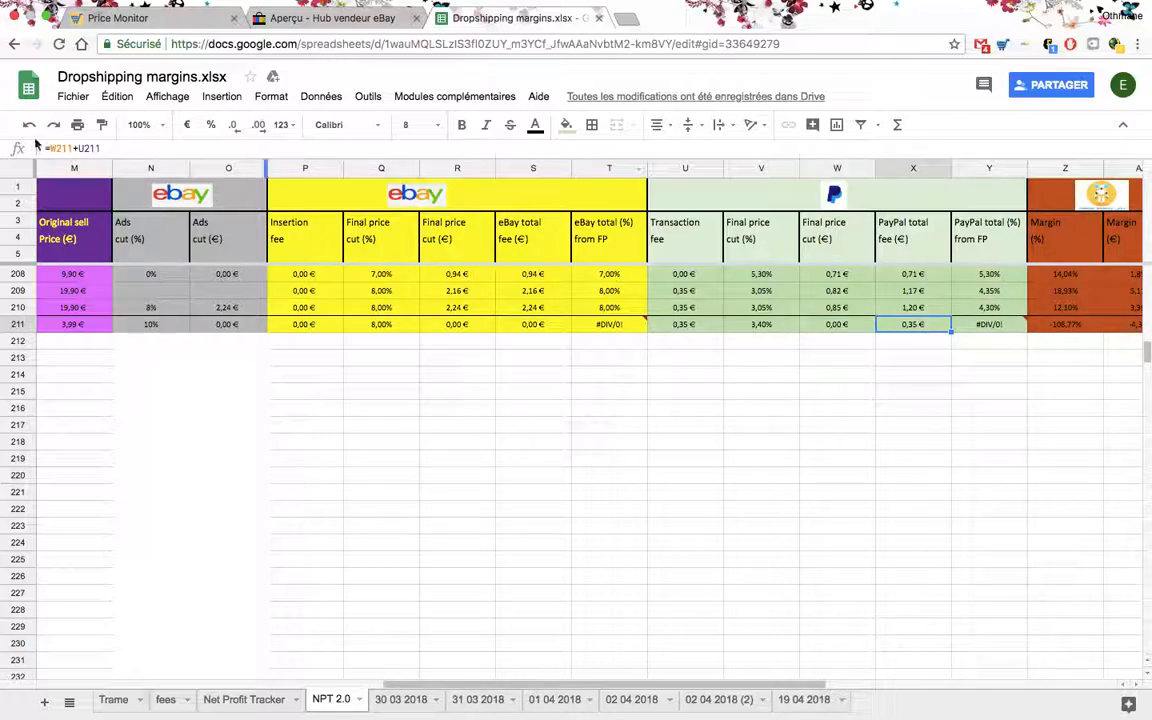
click(995, 326)
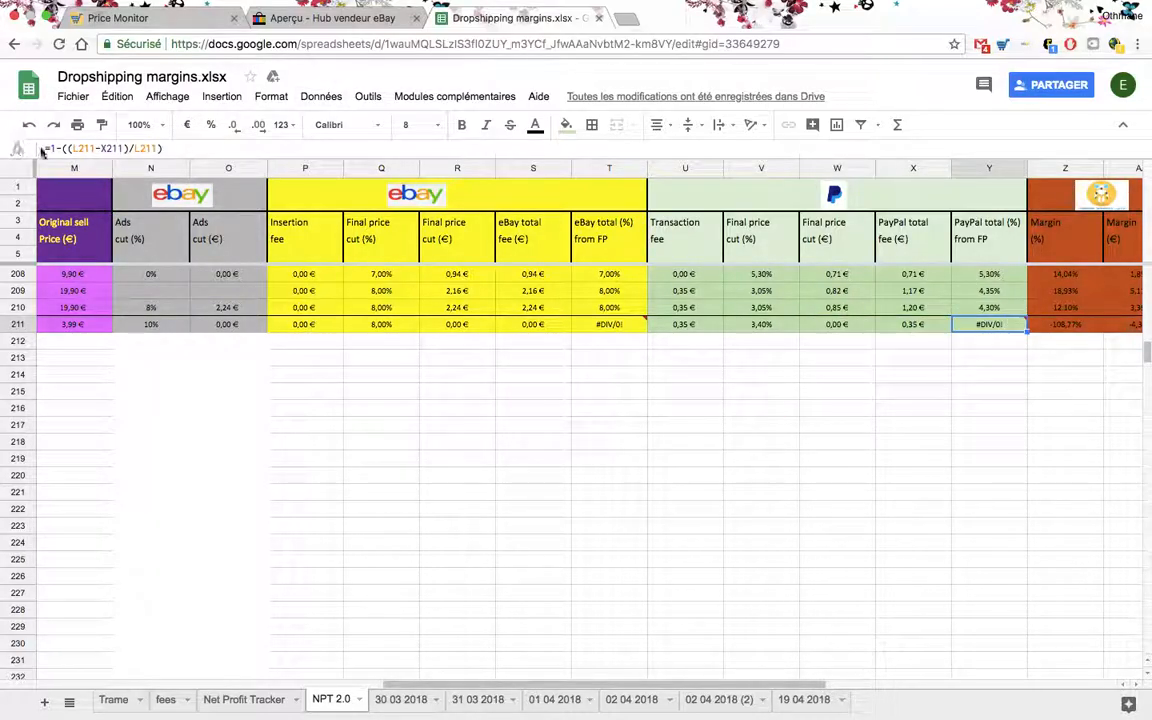
scroll(740, 313, right, 1)
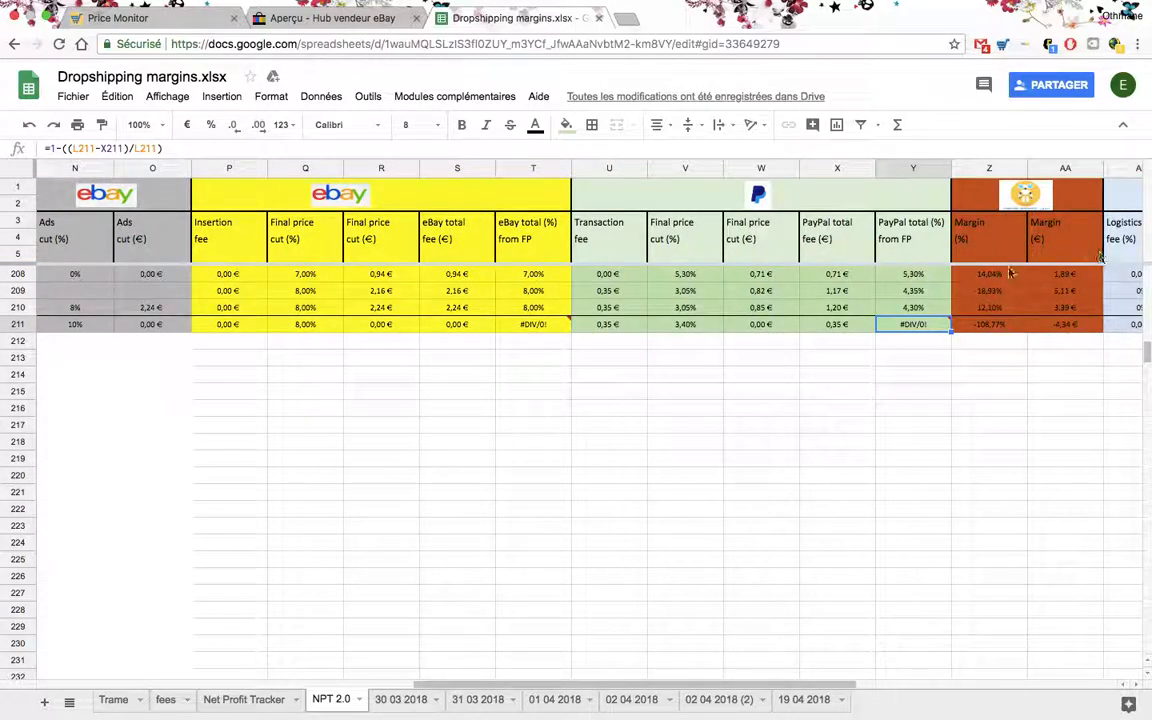
- Set row 211's target sell price to 9,99 €
scroll(1052, 344, left, 2)
scroll(558, 340, left, 2)
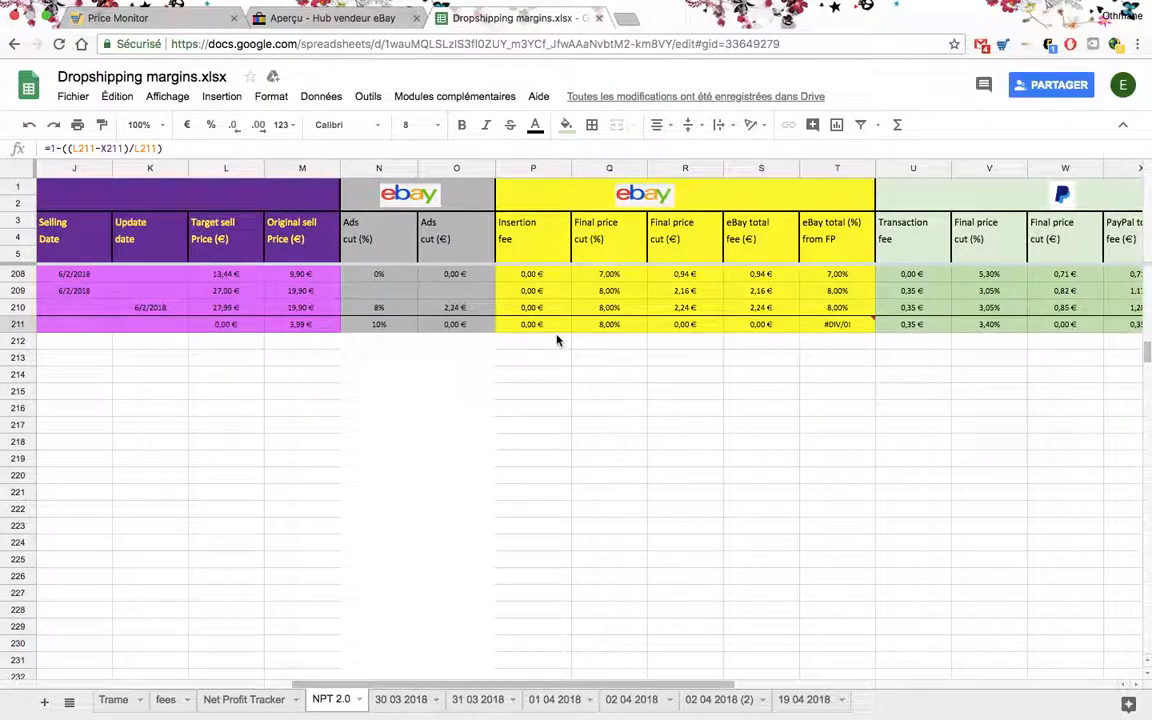
click(242, 324)
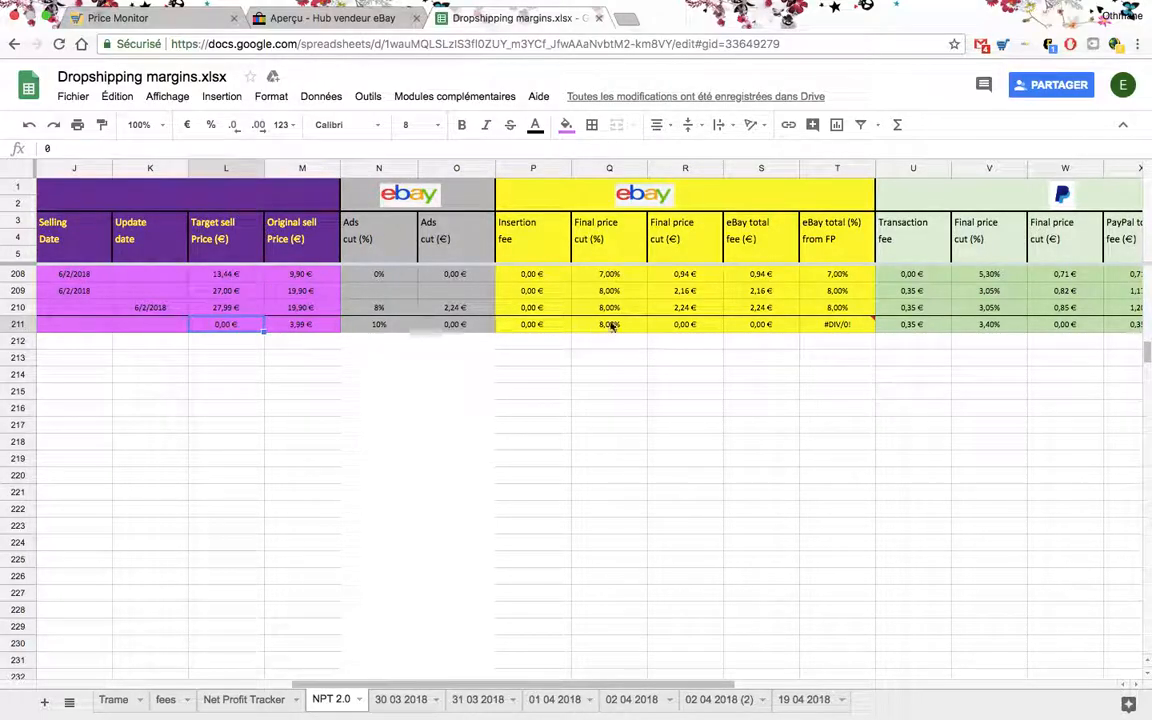
scroll(547, 322, right, 4)
scroll(547, 322, left, 5)
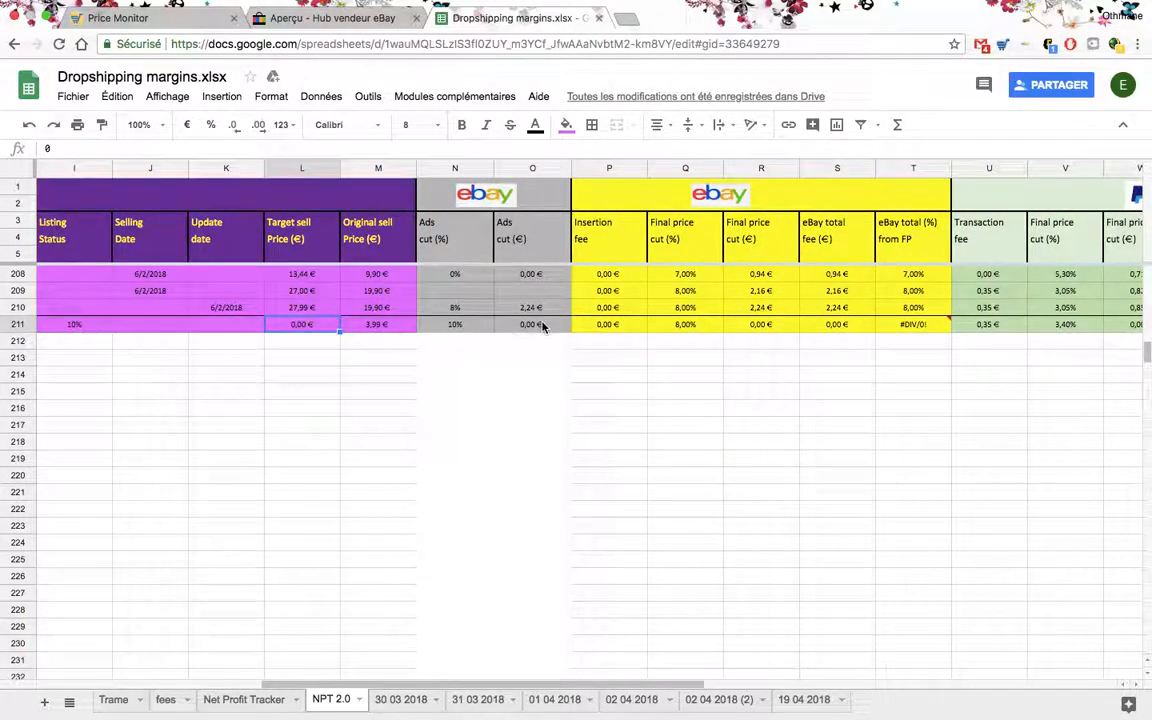
text(9,99)
key(Return)
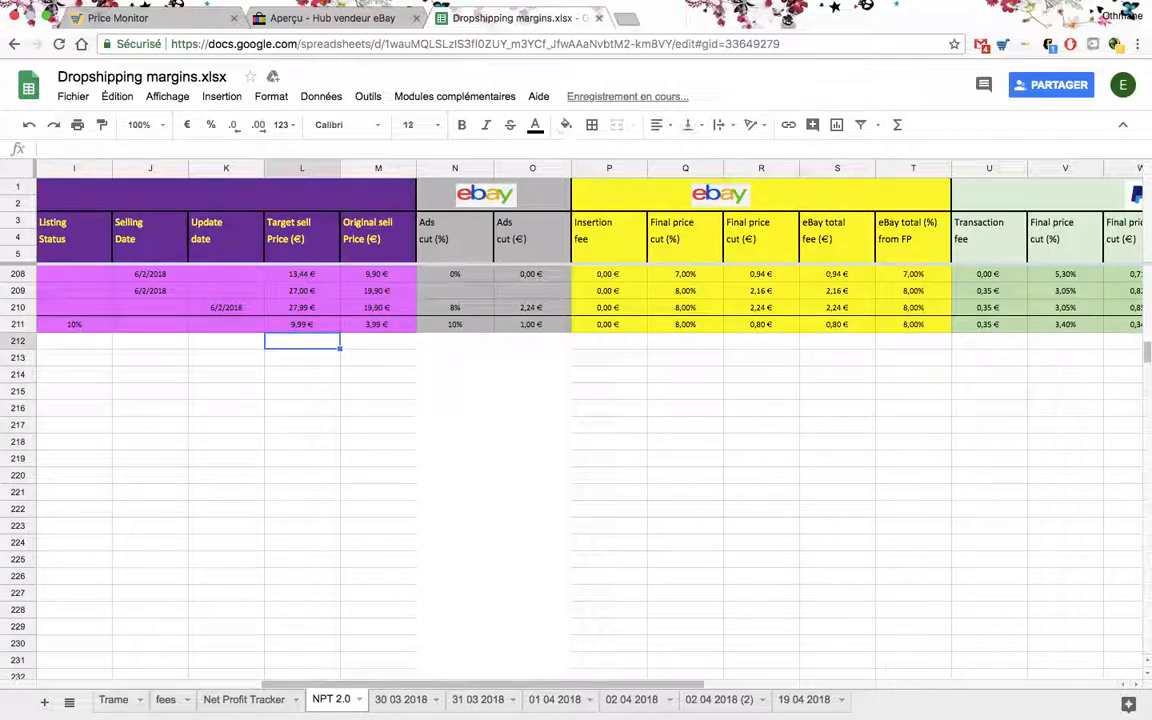
- Check row 211's margin and set its target sell price to 6,99 €
scroll(640, 432, right, 6)
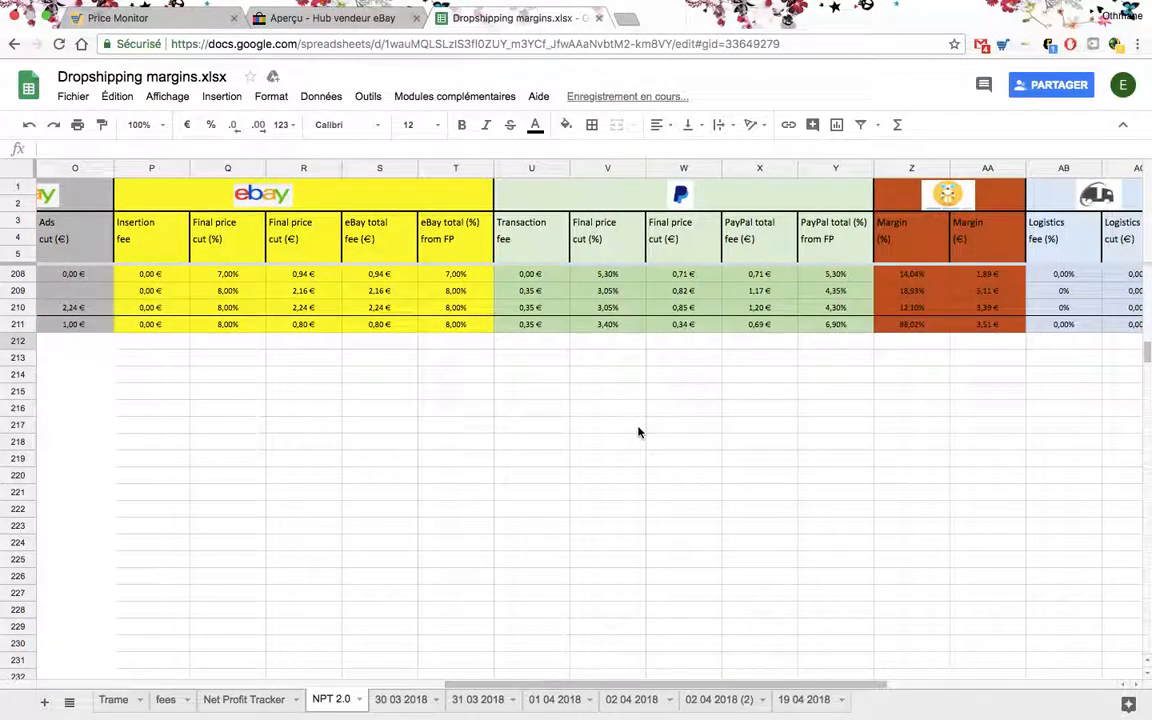
scroll(838, 334, left, 4)
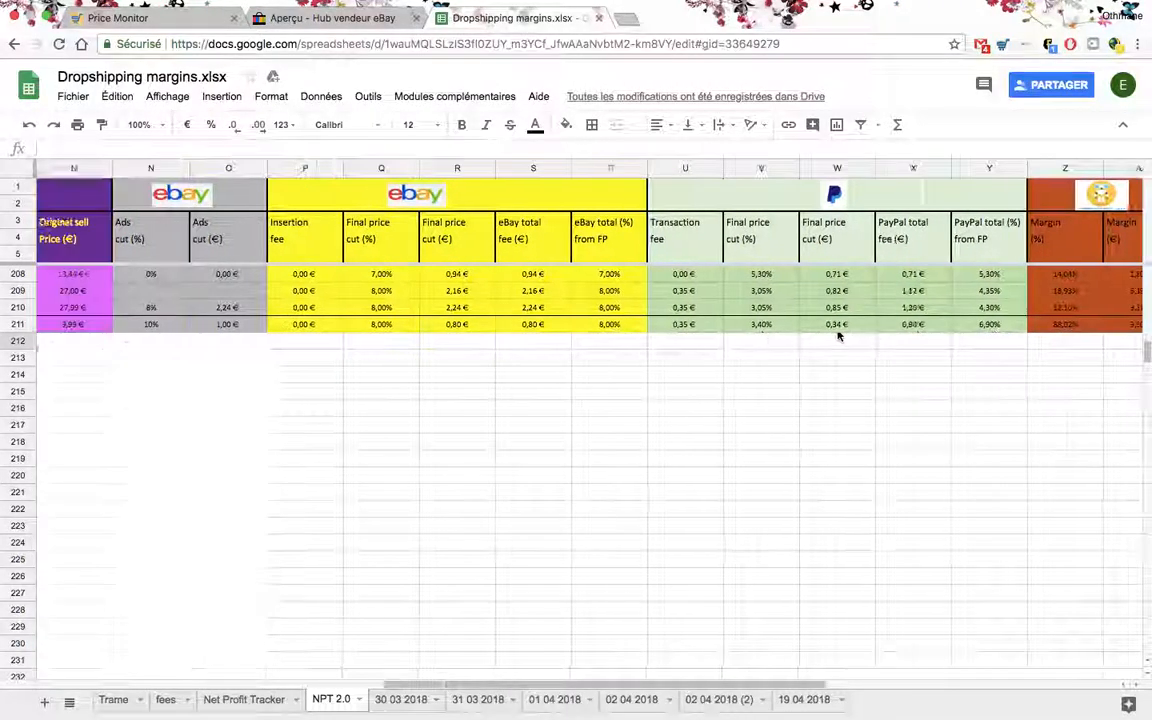
click(168, 324)
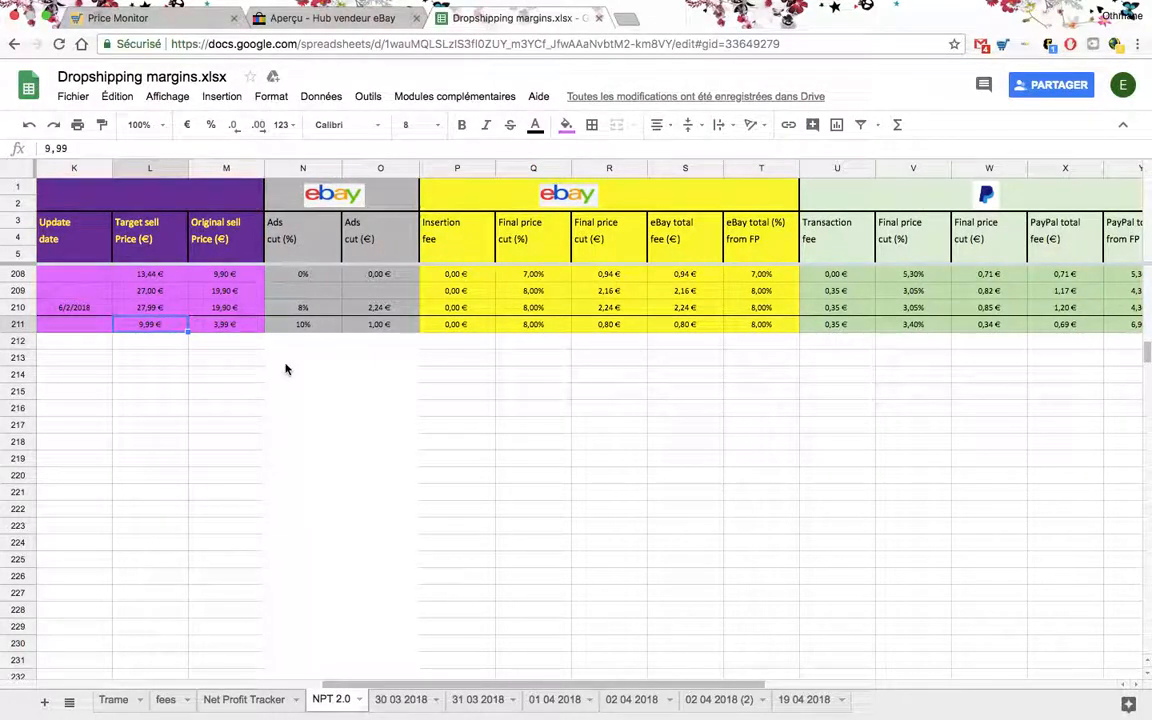
text(6,)
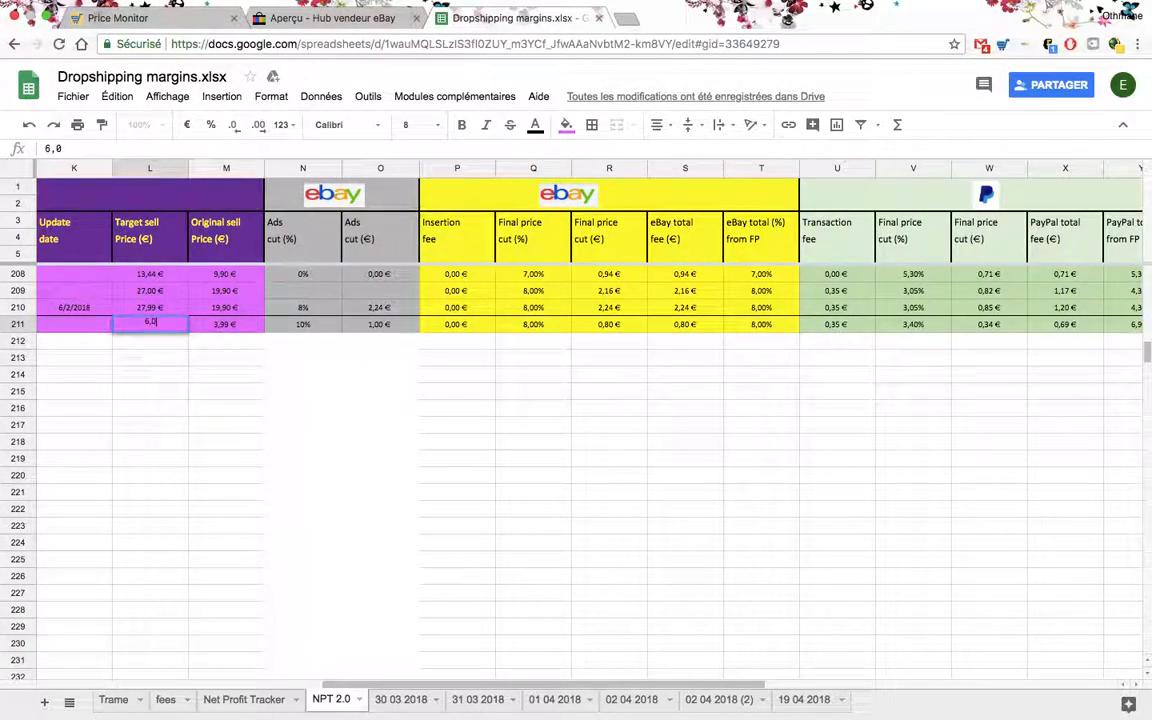
text(9)
key(Return)
- Review row 211's margin and tax columns and inspect its logistics fee percentage and logistics cut formula
scroll(330, 365, right, 5)
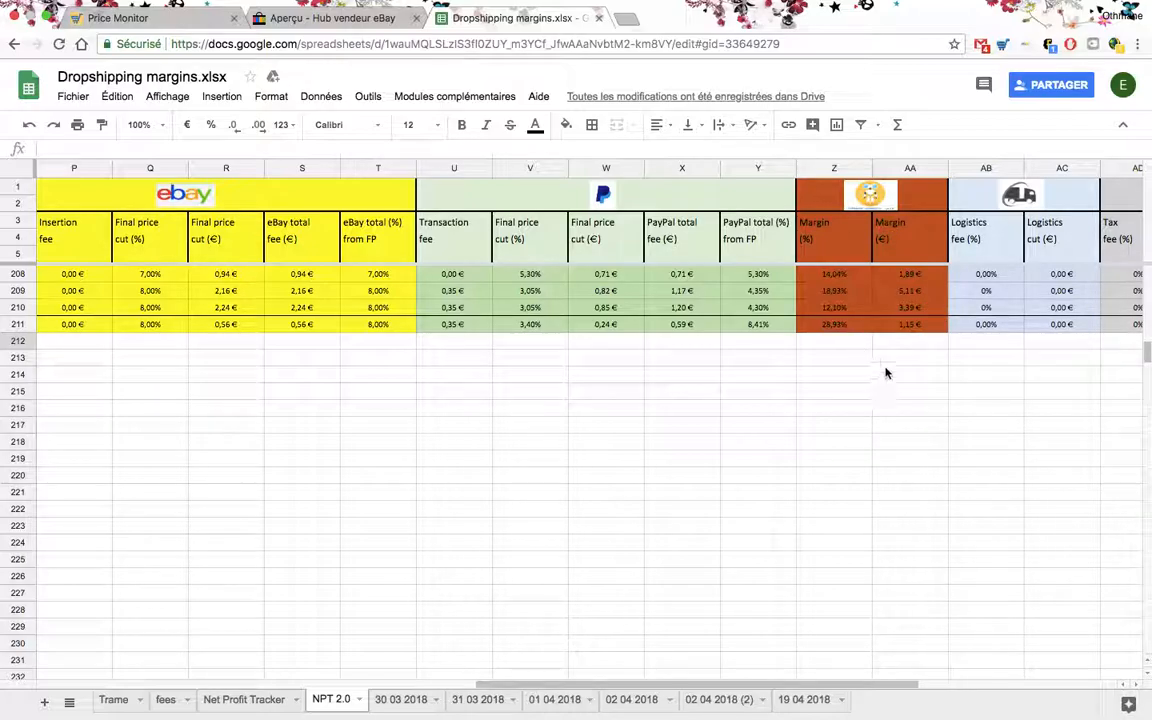
scroll(891, 364, right, 5)
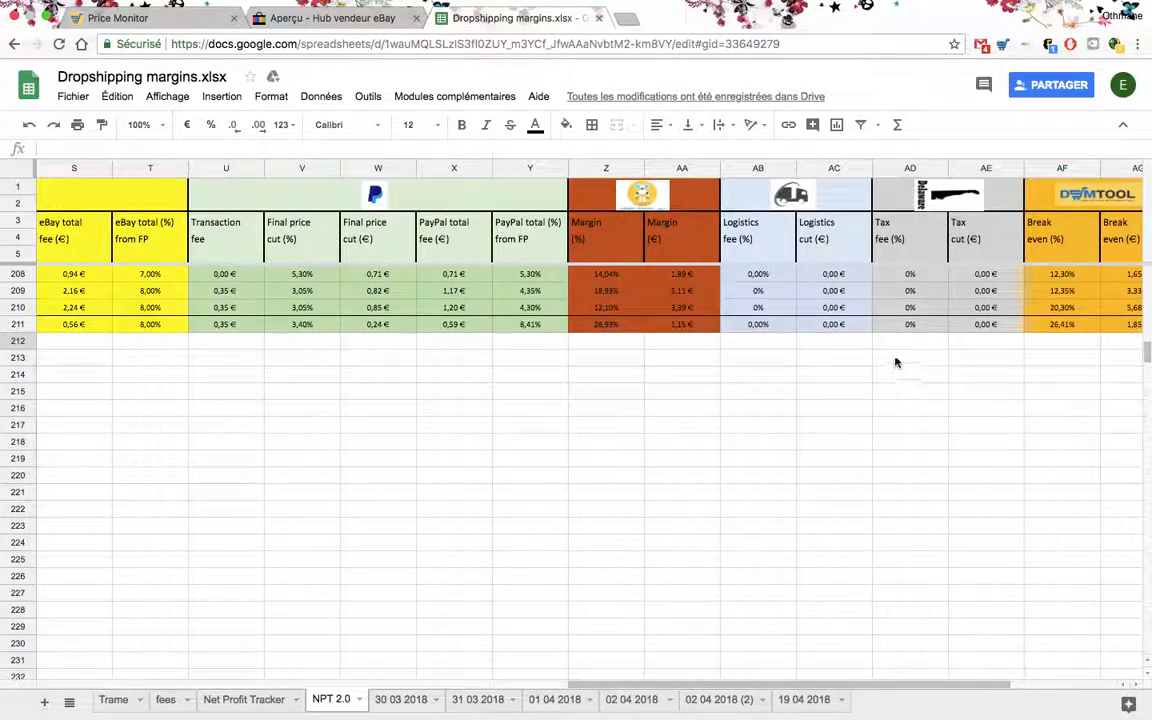
click(767, 327)
click(845, 328)
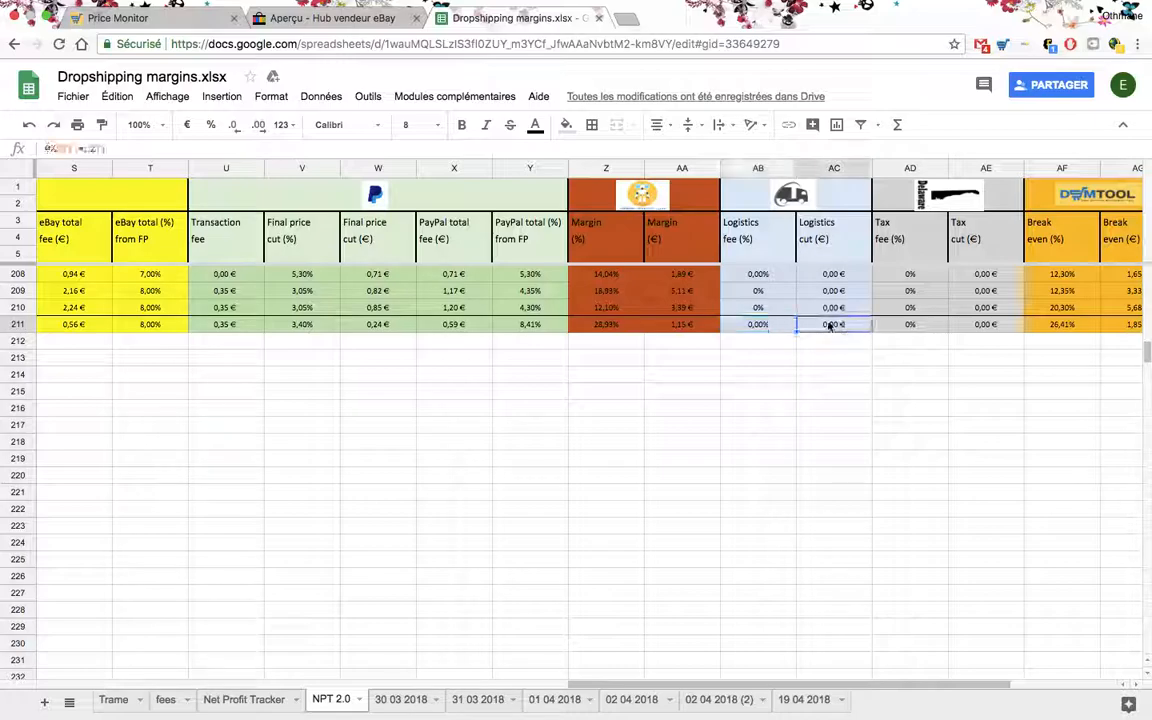
scroll(779, 305, right, 1)
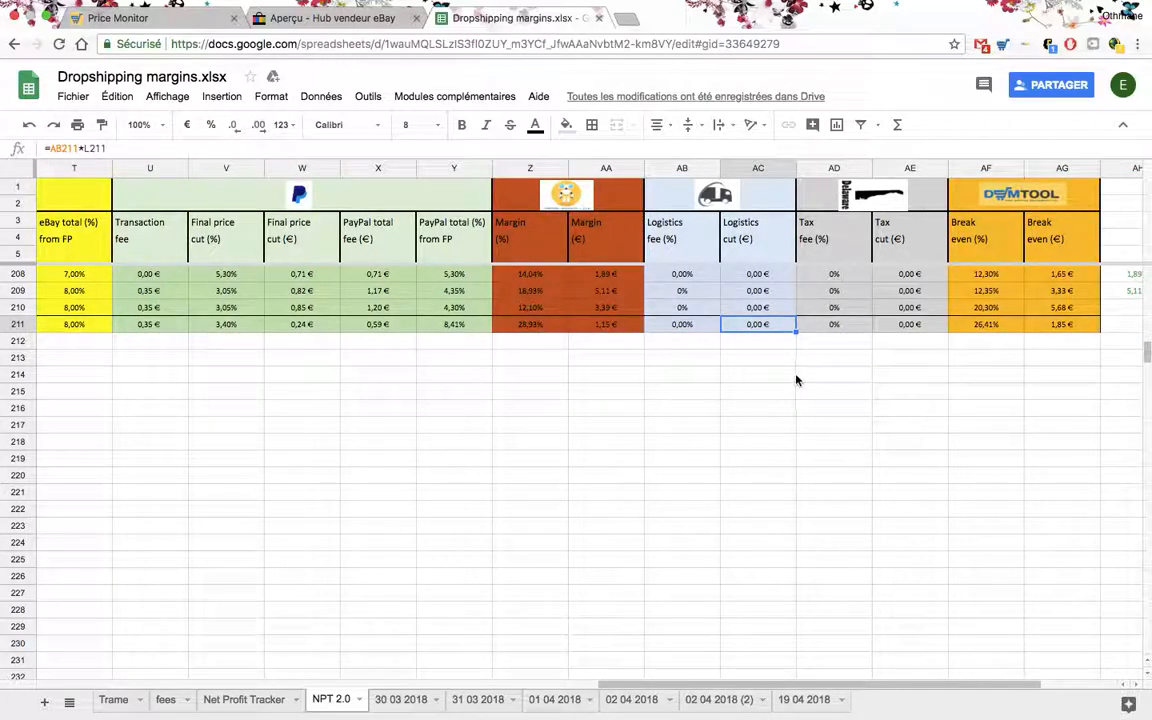
scroll(795, 378, right, 2)
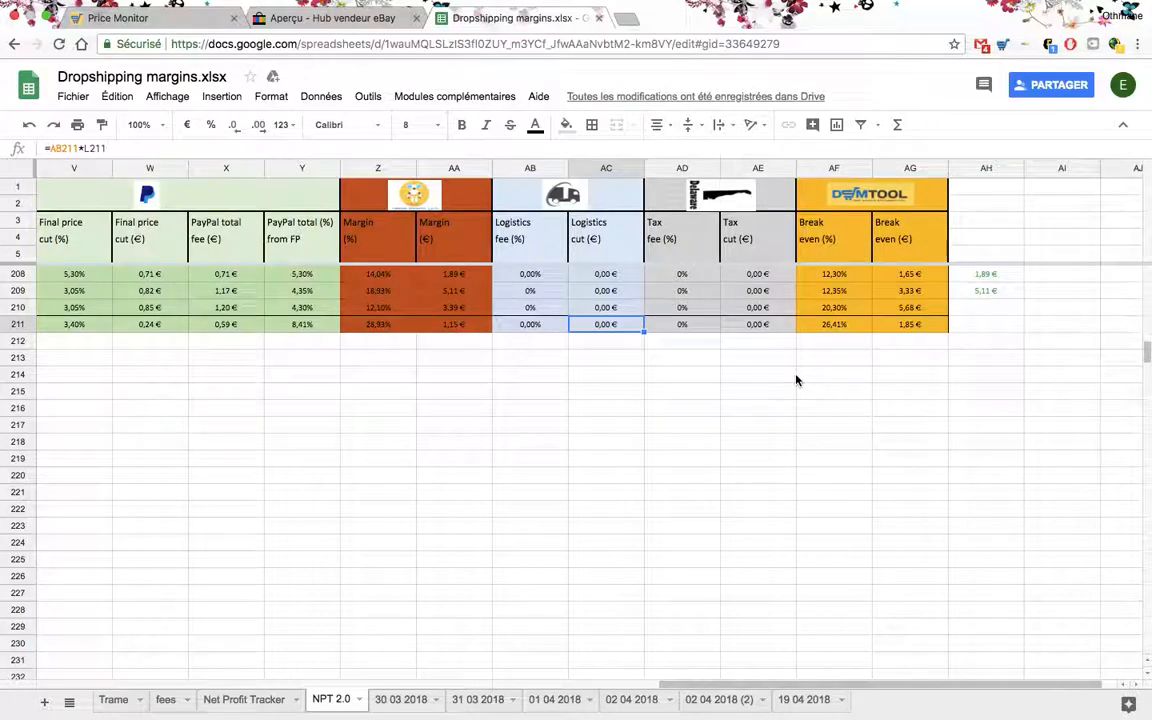
- Inspect the formulas behind row 211's break-even percentage, break-even amount and euro margin
click(835, 325)
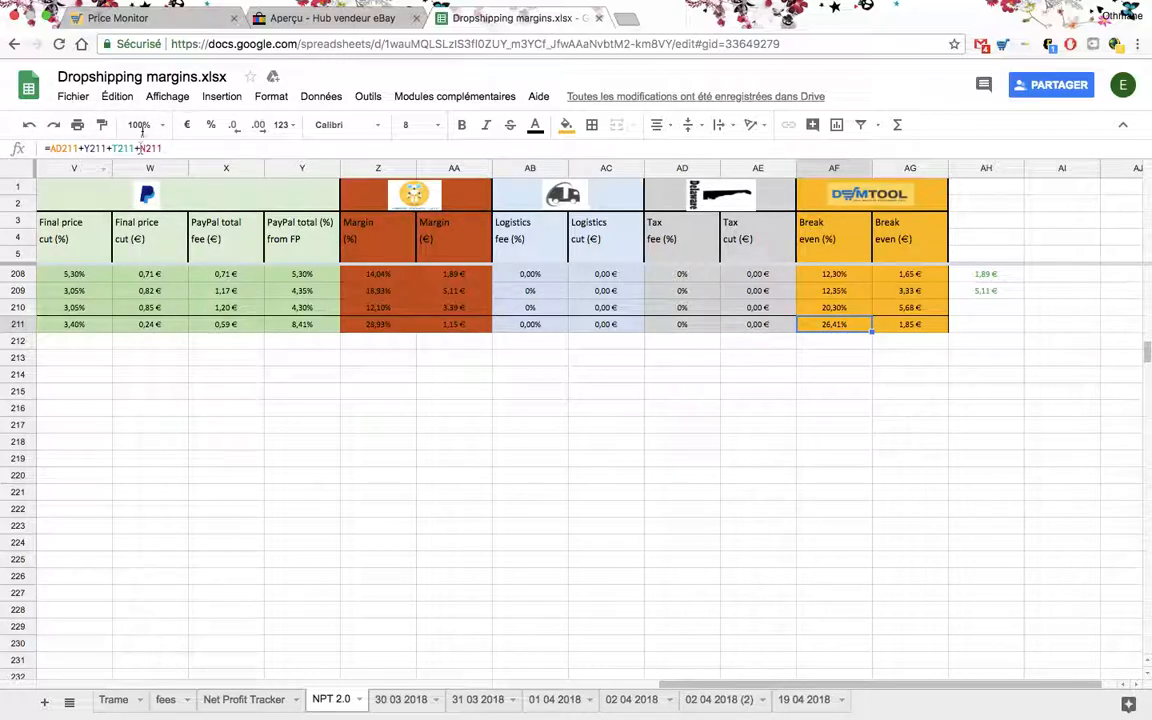
click(826, 410)
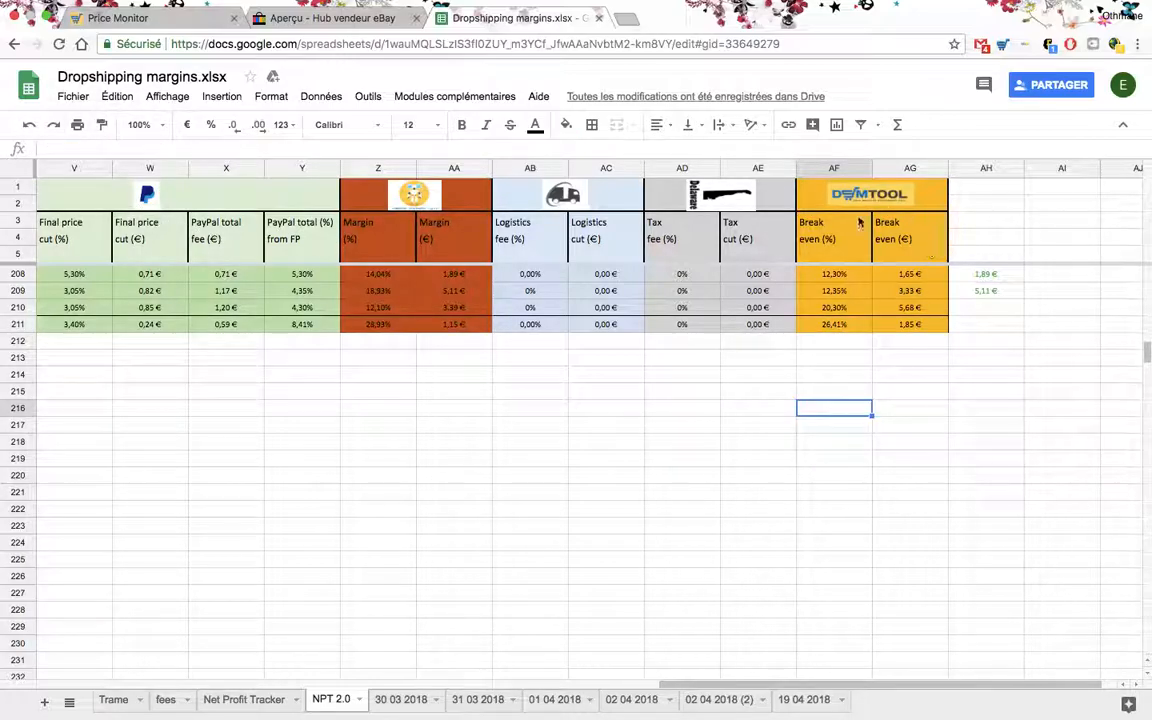
click(912, 326)
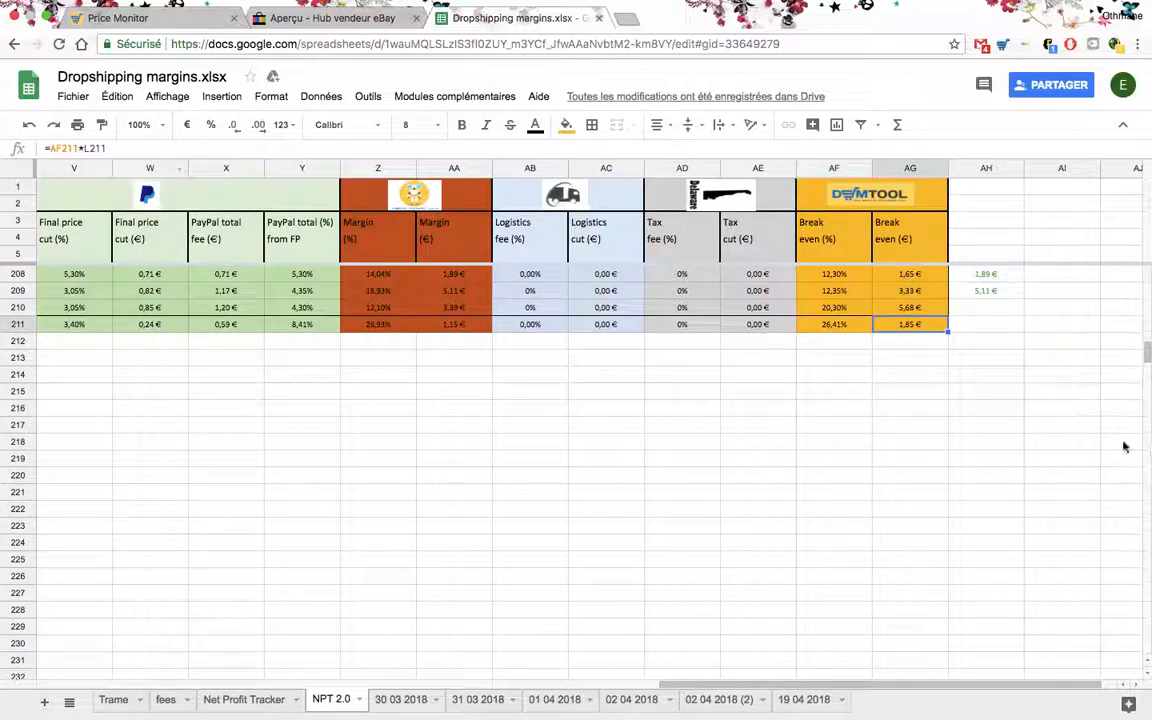
click(1034, 437)
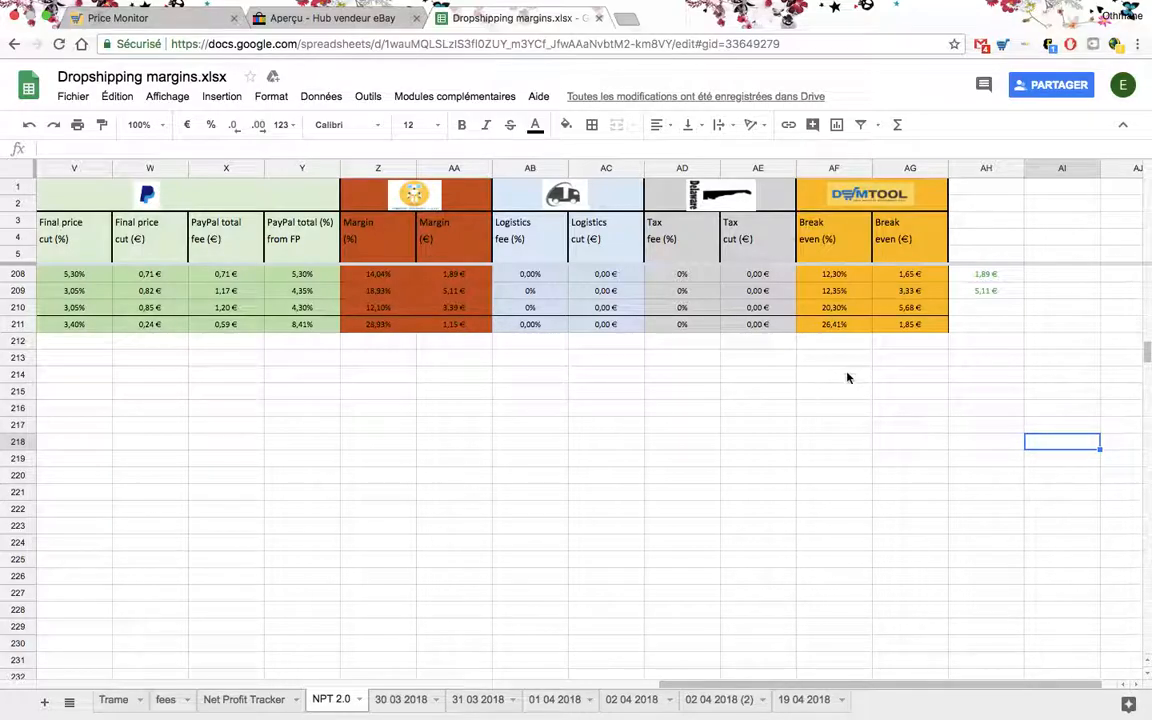
scroll(697, 384, left, 2)
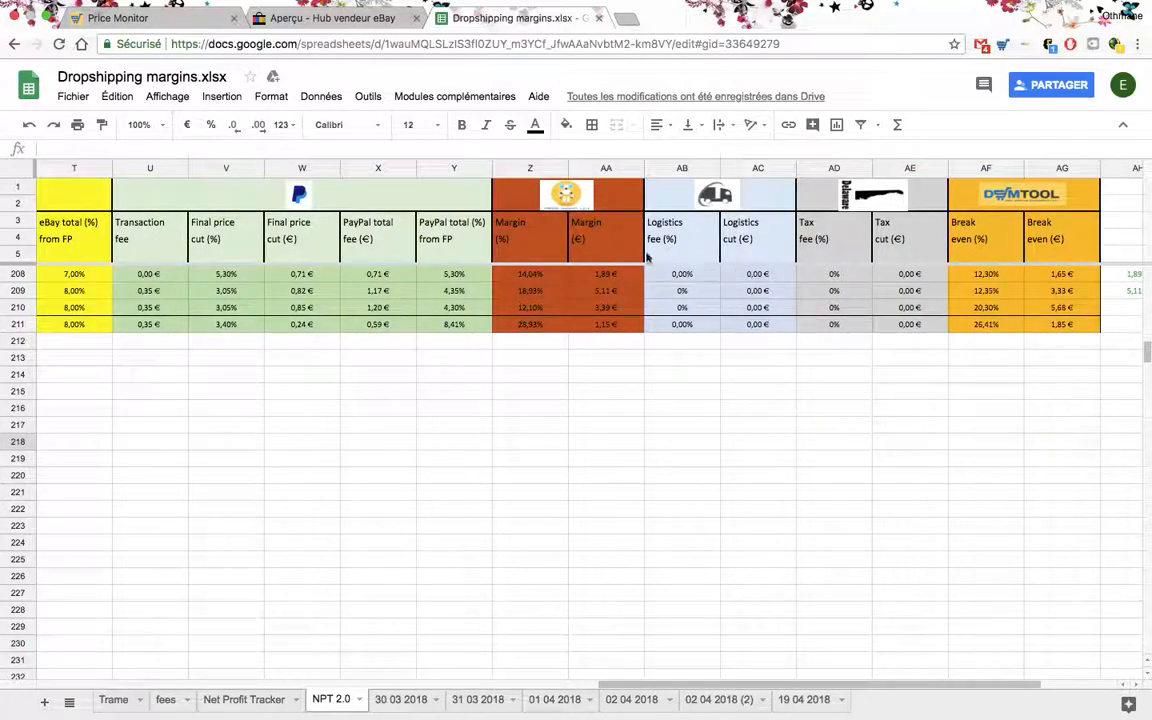
click(623, 328)
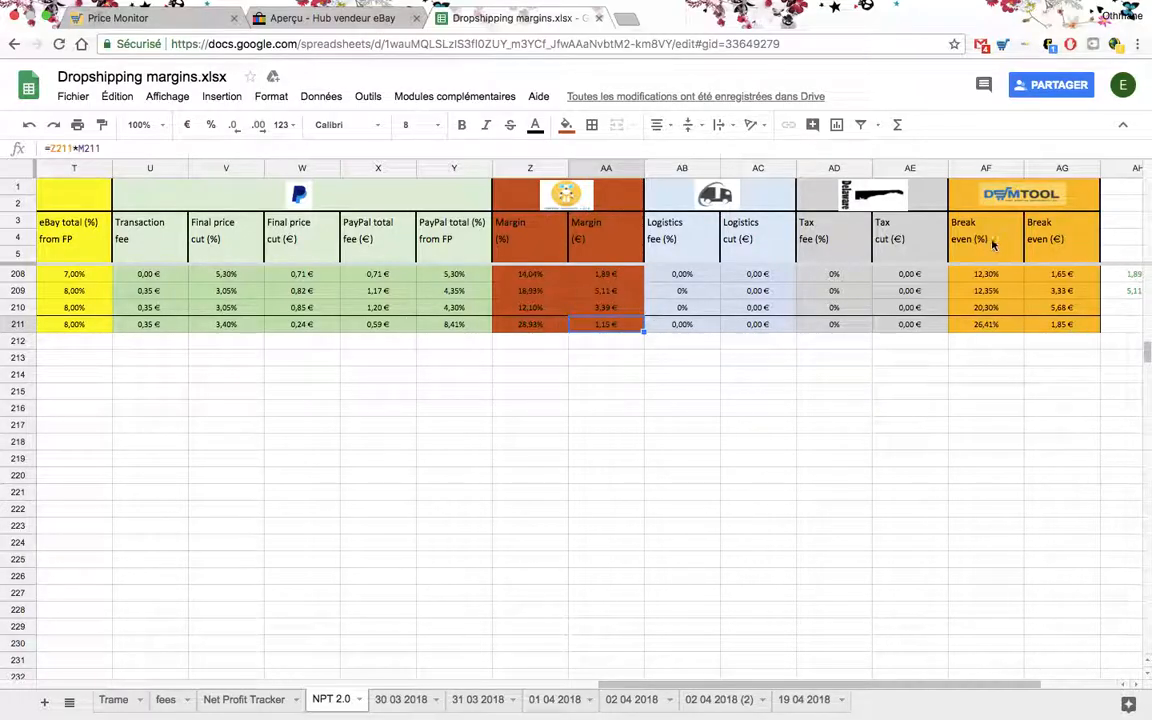
- Inspect the formula behind row 211's break-even percentage and review its target sell price and listing details
click(986, 324)
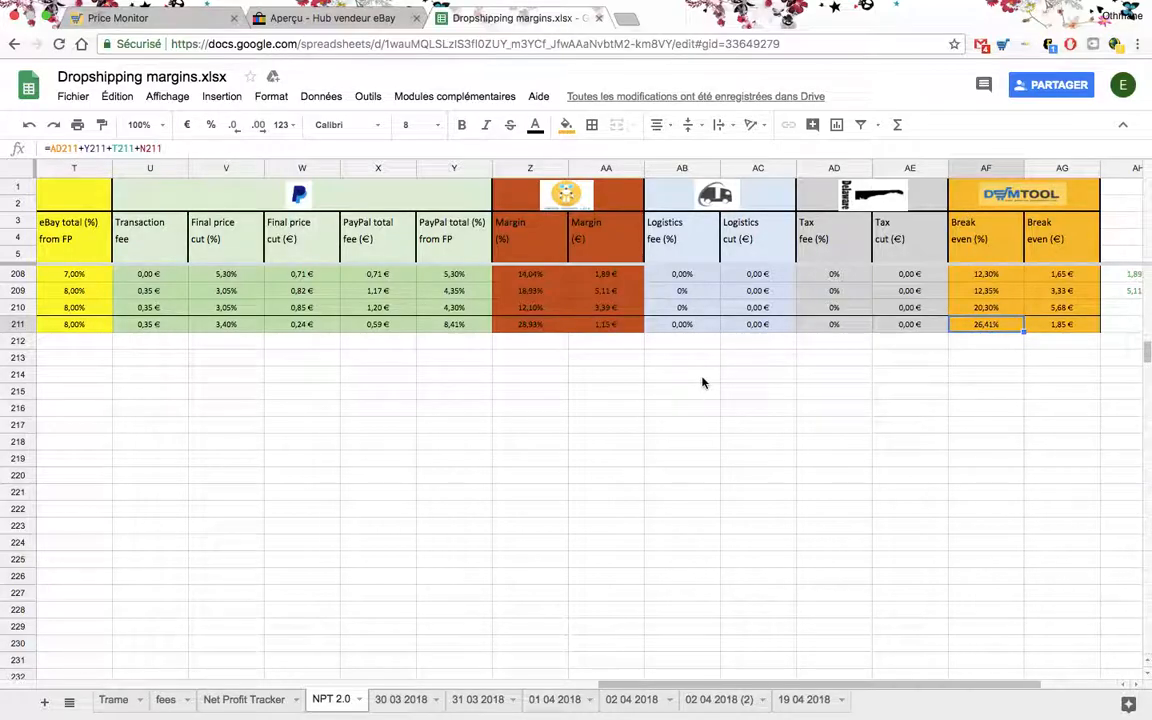
scroll(702, 383, left, 10)
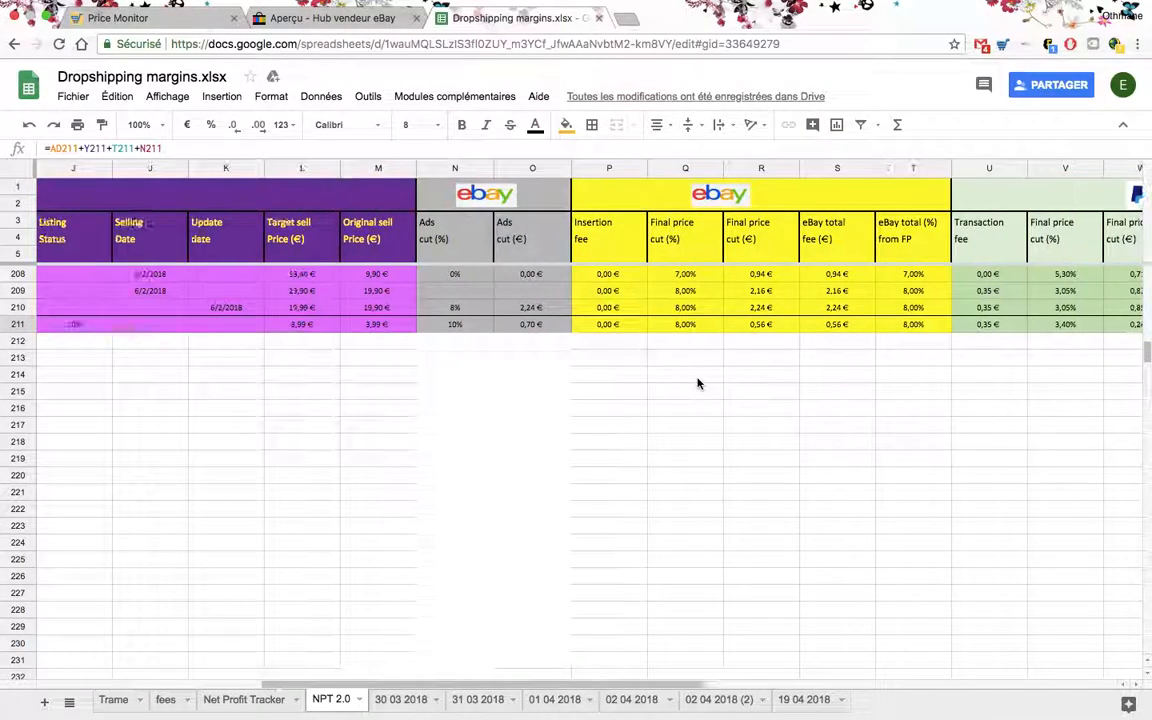
scroll(698, 383, left, 2)
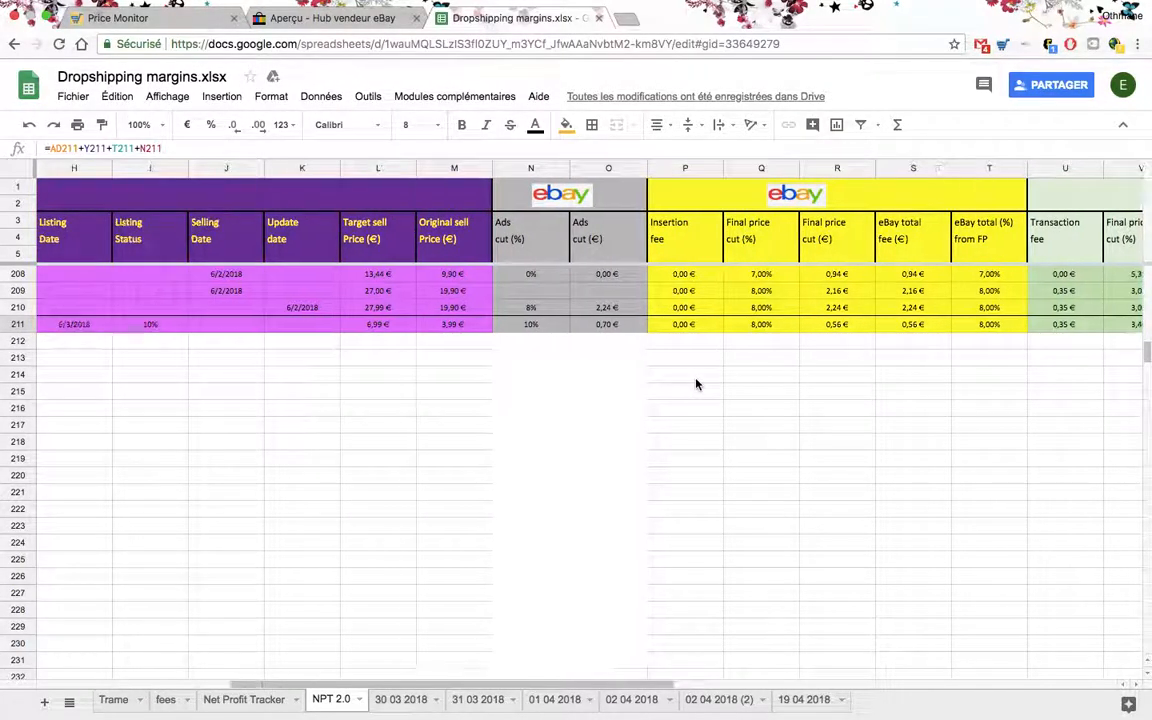
click(374, 324)
scroll(451, 368, left, 3)
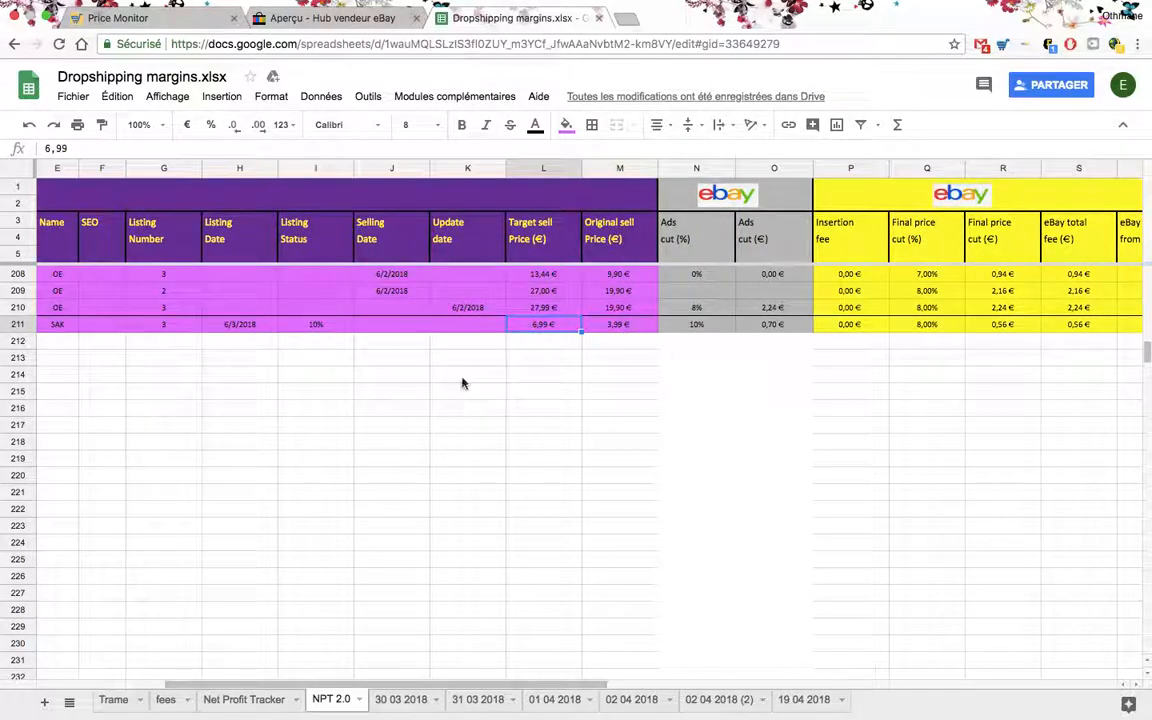
scroll(462, 383, left, 3)
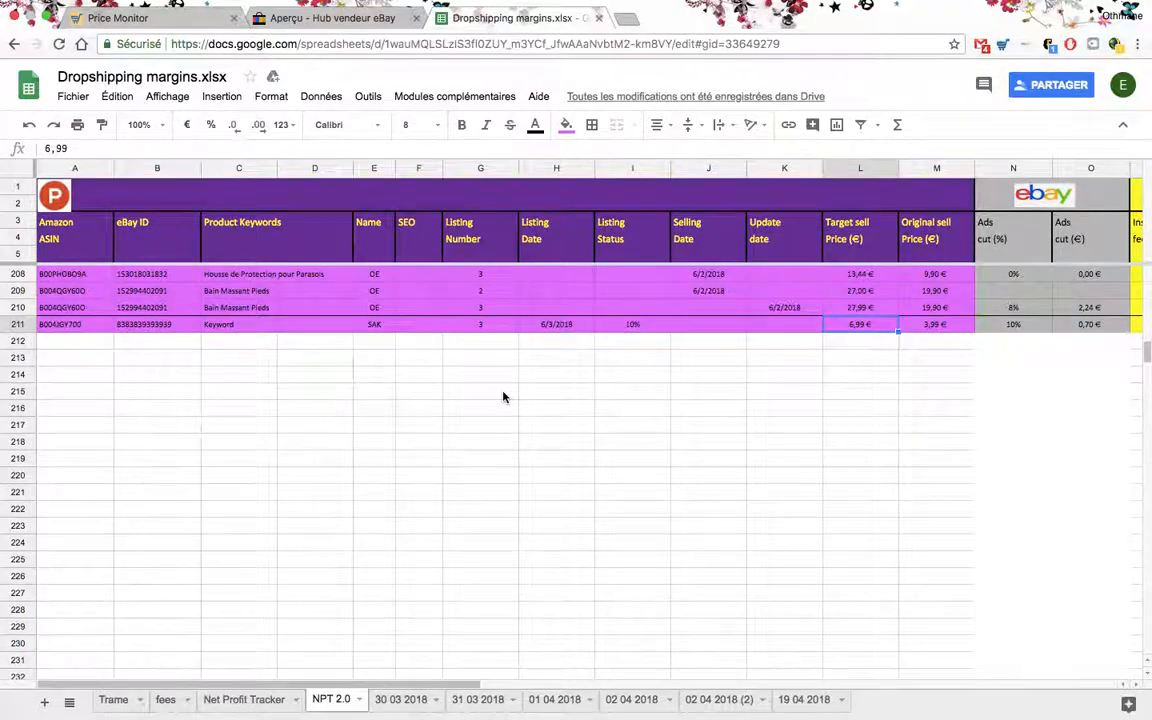
scroll(504, 397, right, 3)
scroll(543, 403, right, 3)
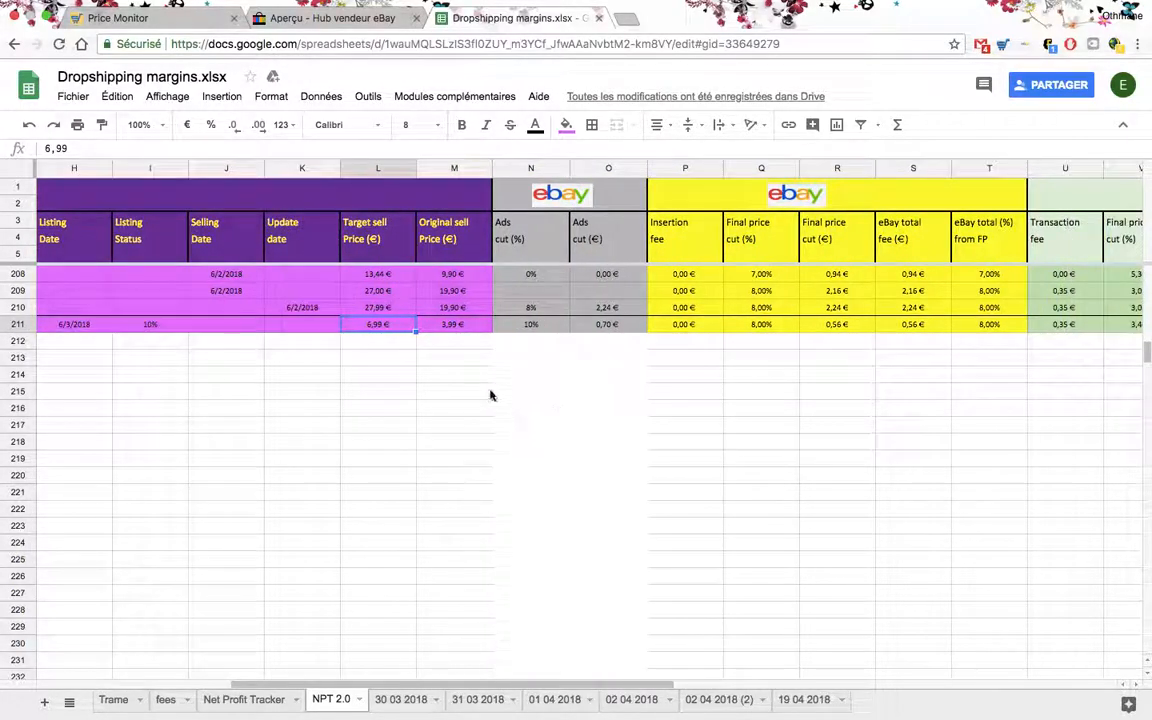
- Set row 211's listing status to 100%
scroll(480, 350, left, 3)
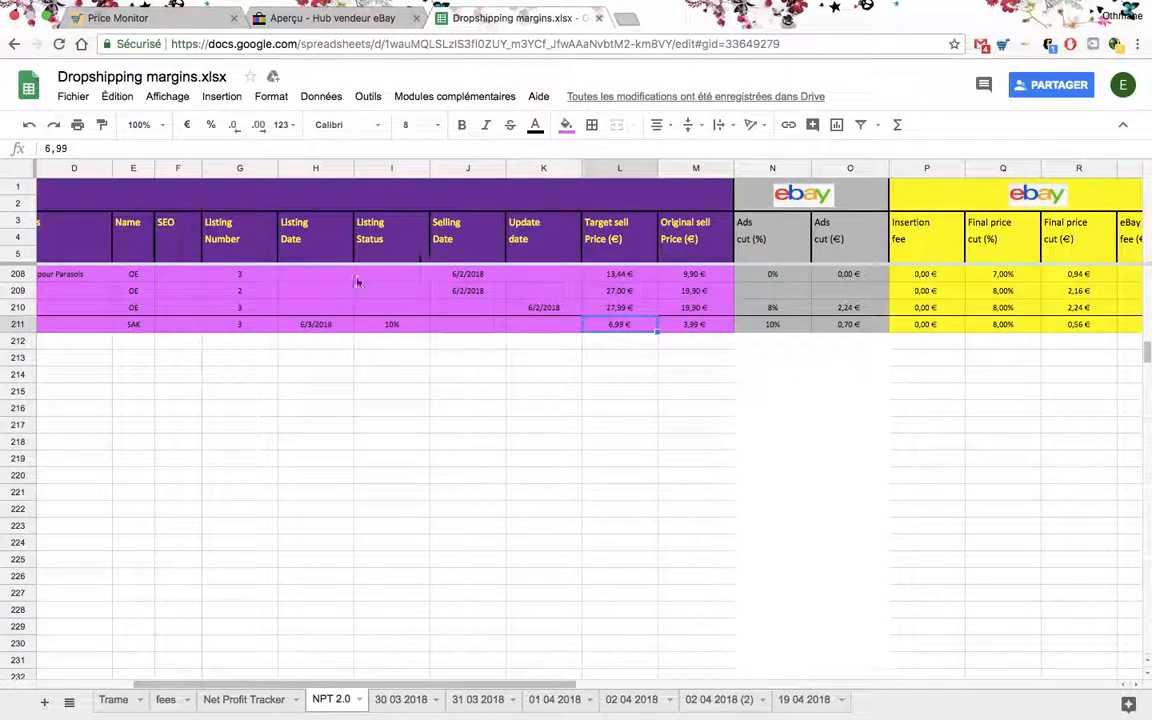
click(400, 325)
double_click(394, 322)
text(0)
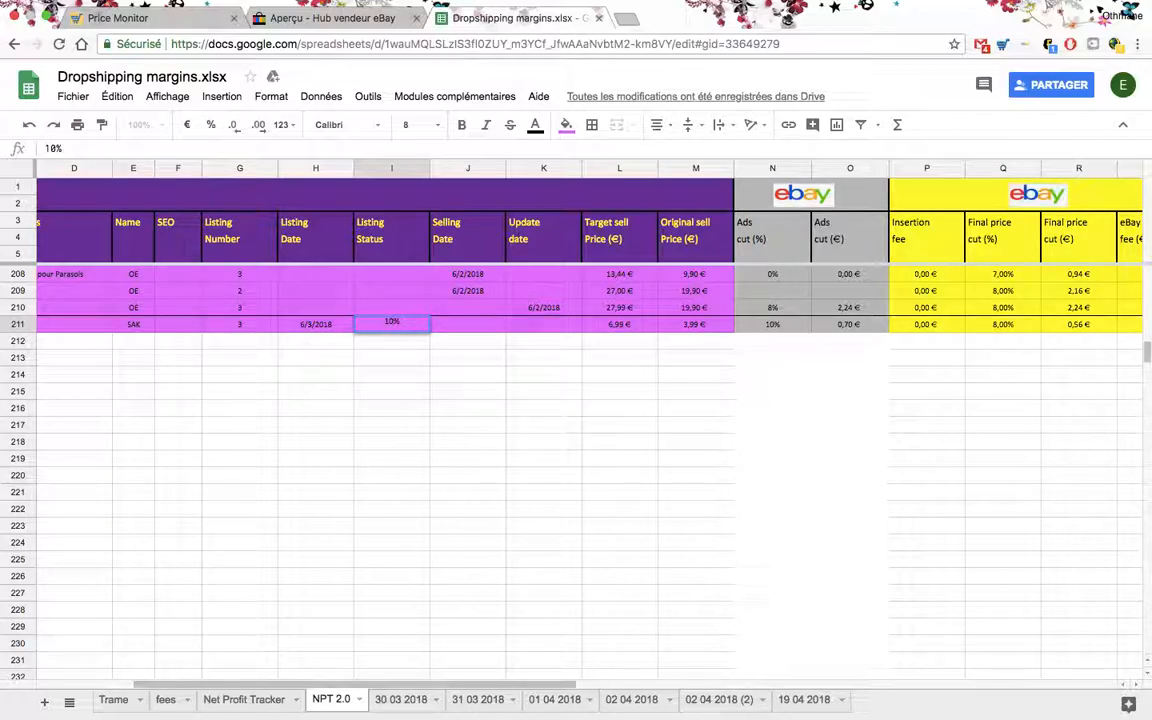
key(Return)
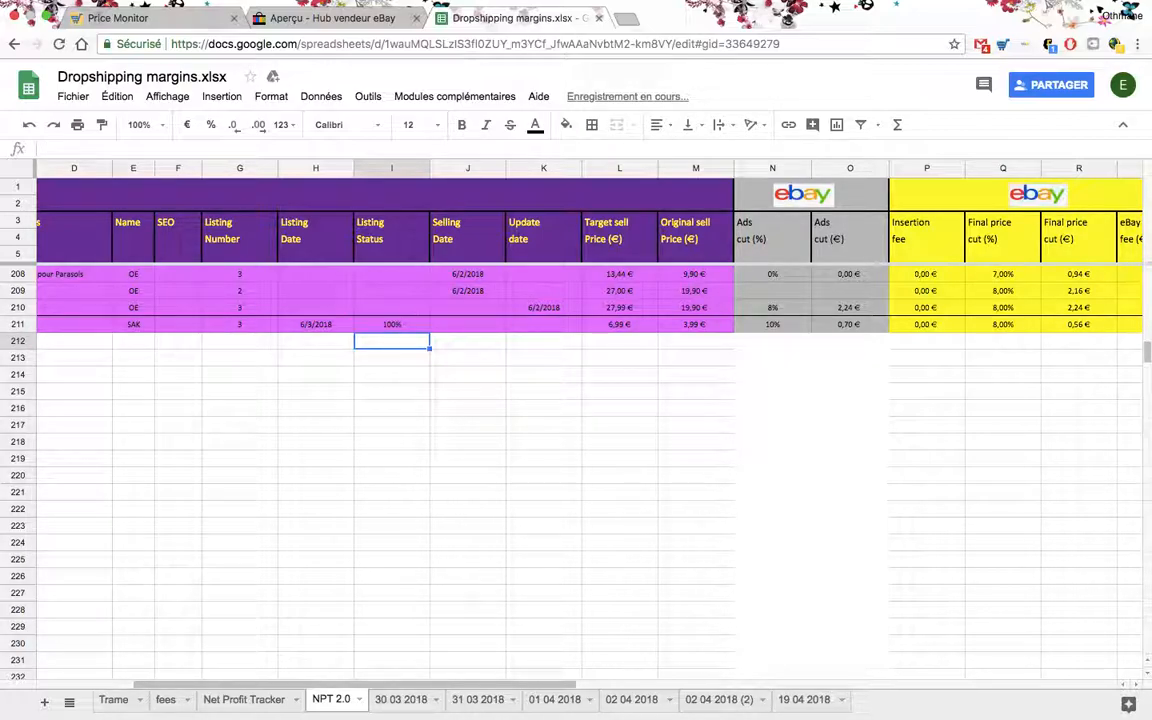
click(540, 410)
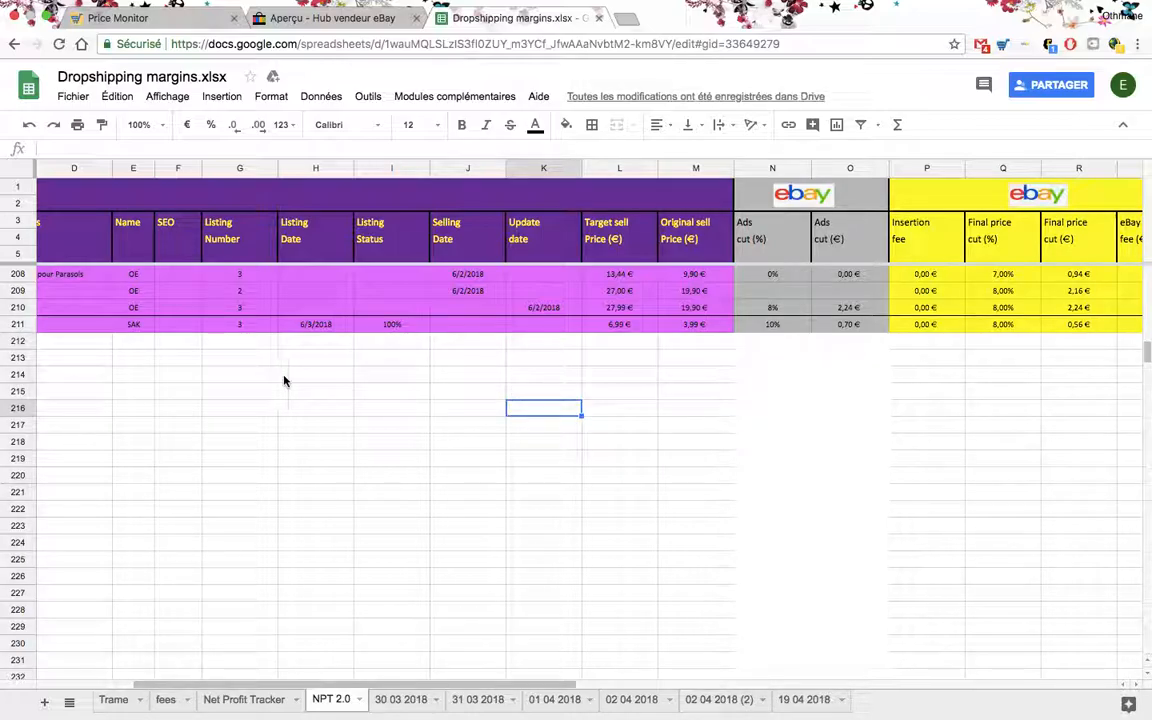
- Review row 211's listing details and check the SEO column header
scroll(340, 382, left, 5)
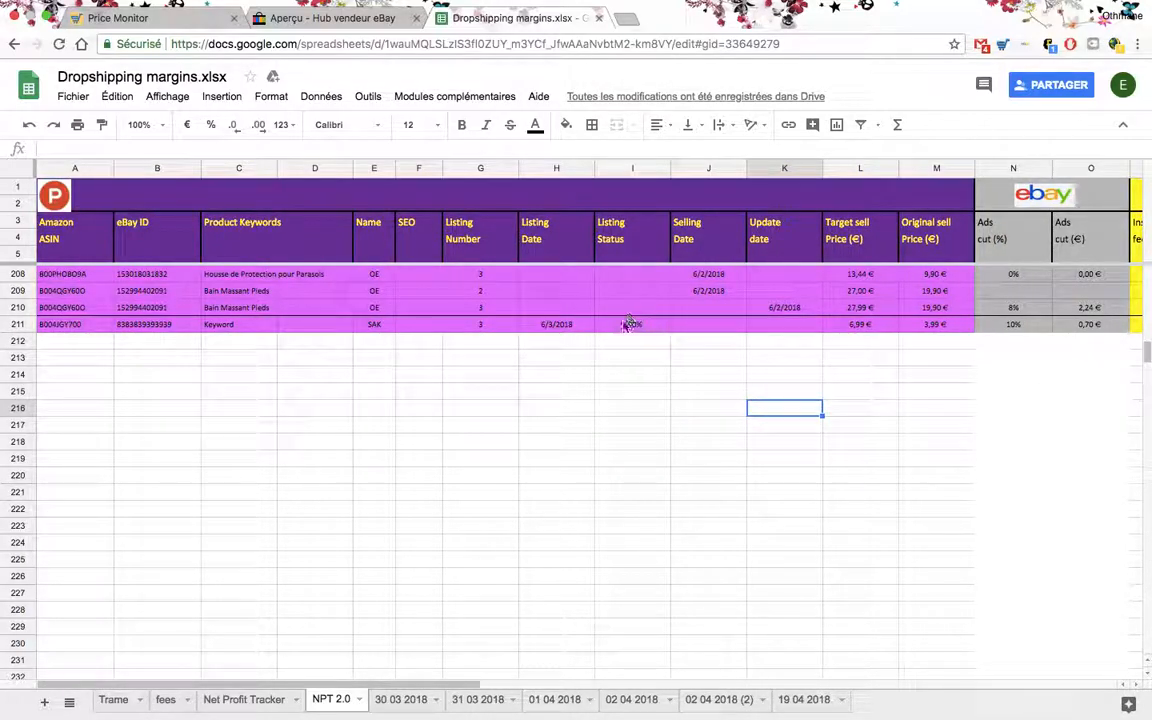
click(420, 224)
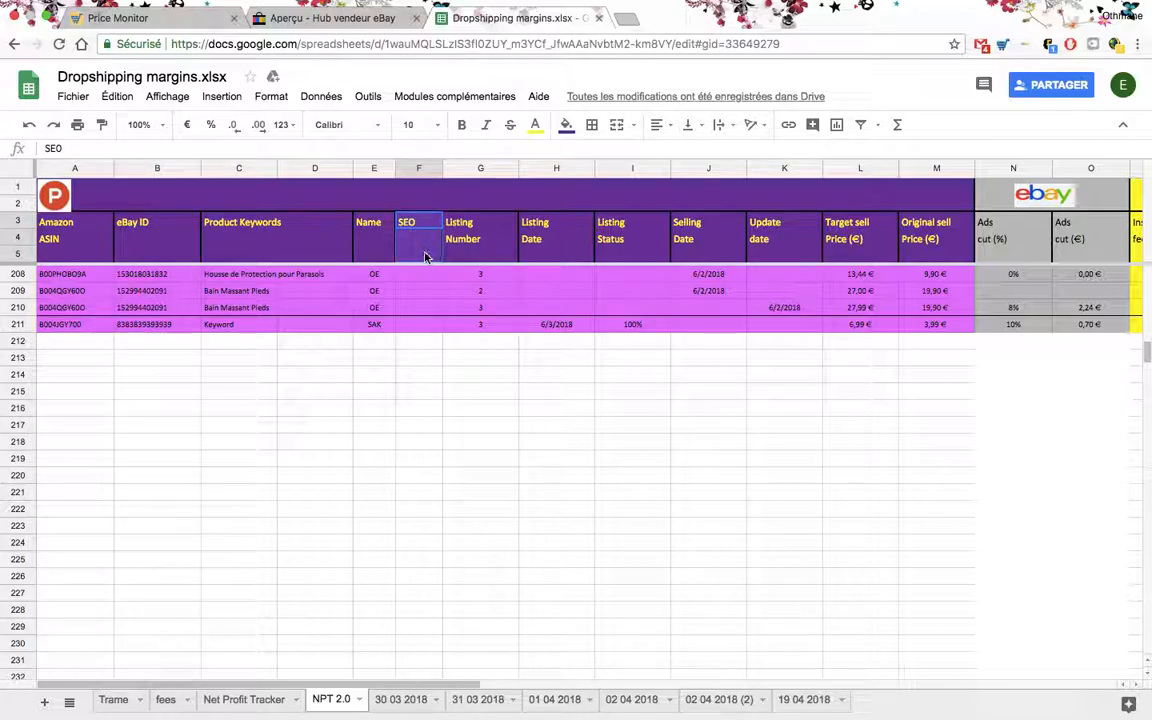
click(689, 424)
- Check row 211's ads cut percentage, eBay insertion fee and eBay final price cut percentage
scroll(593, 381, right, 8)
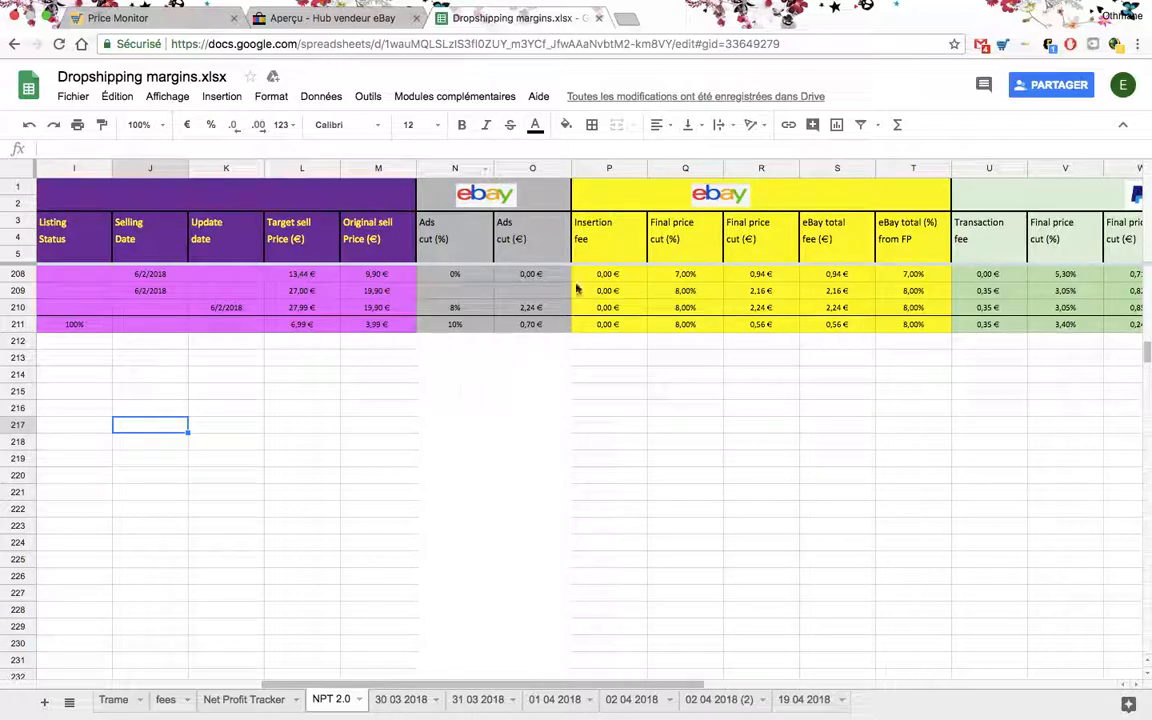
click(448, 323)
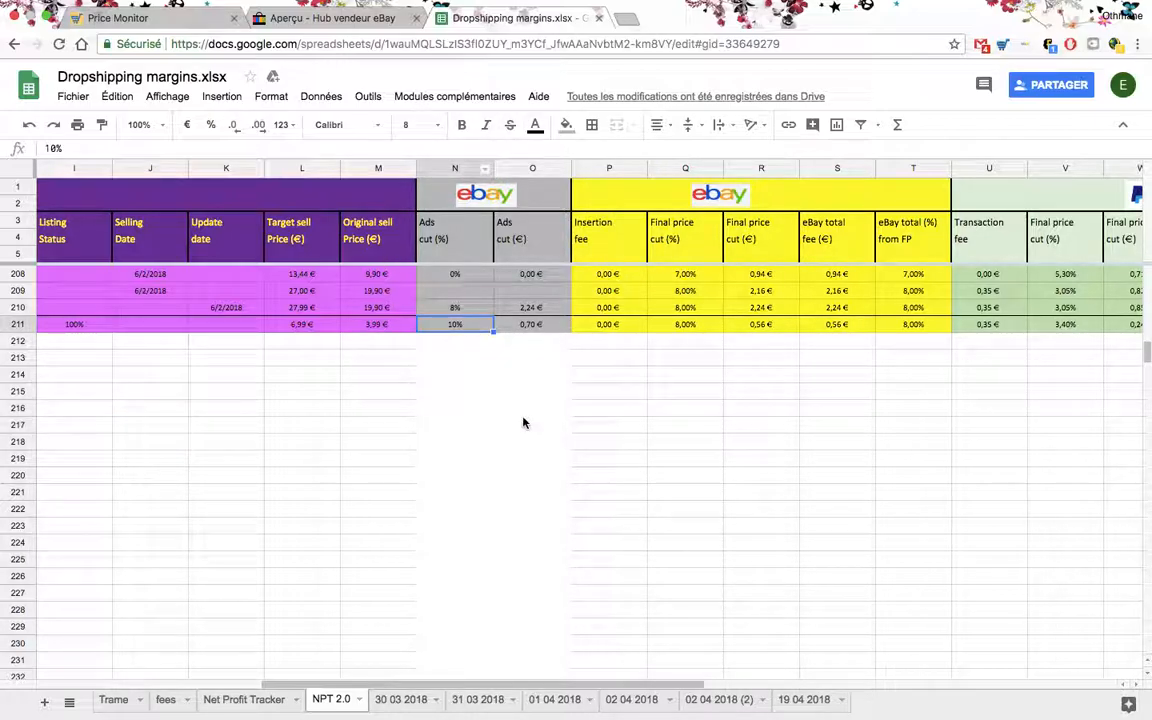
scroll(522, 423, right, 2)
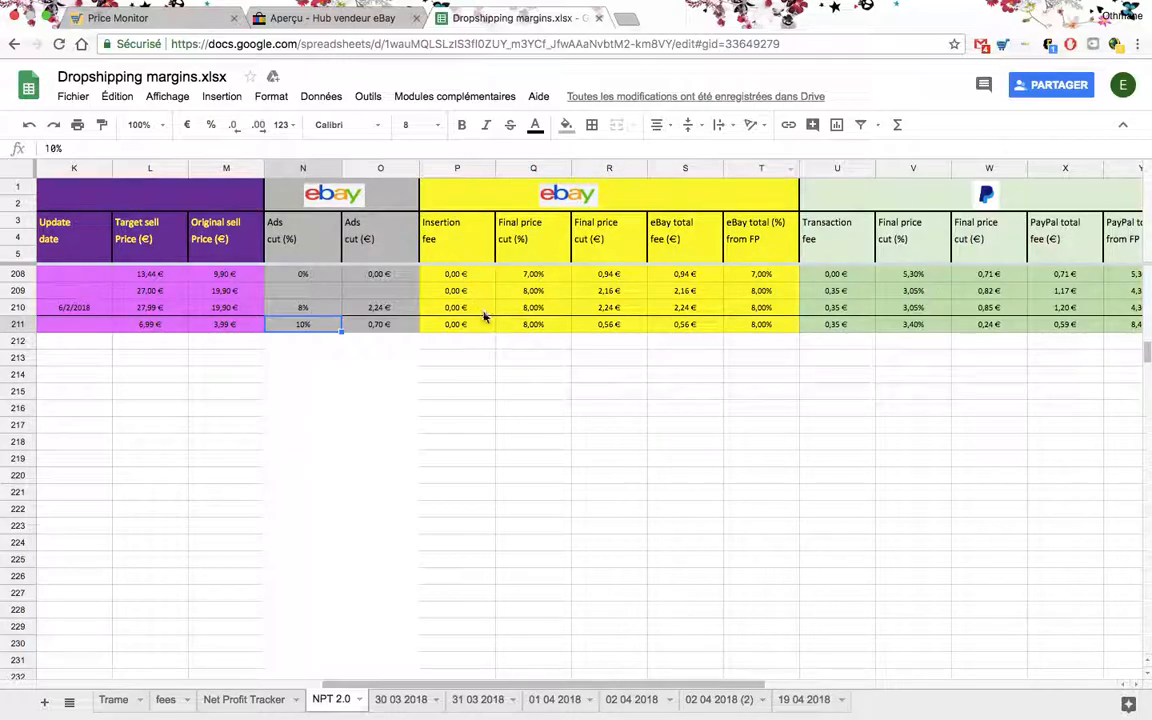
click(454, 324)
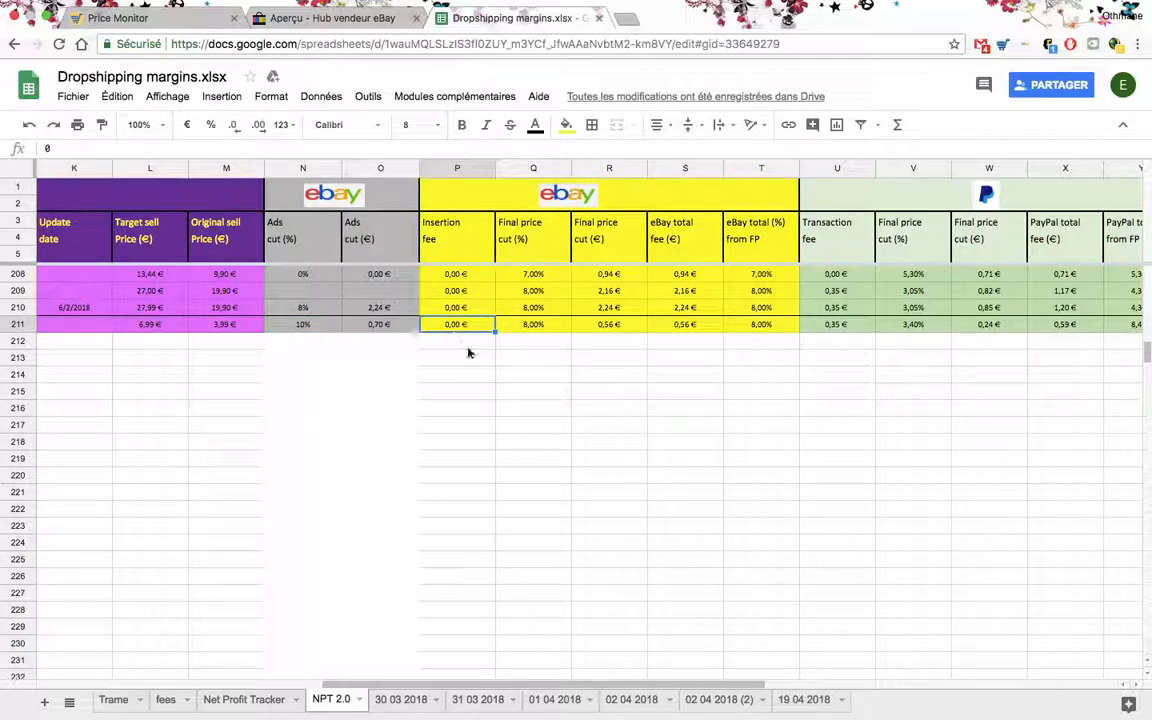
click(535, 328)
scroll(520, 354, right, 3)
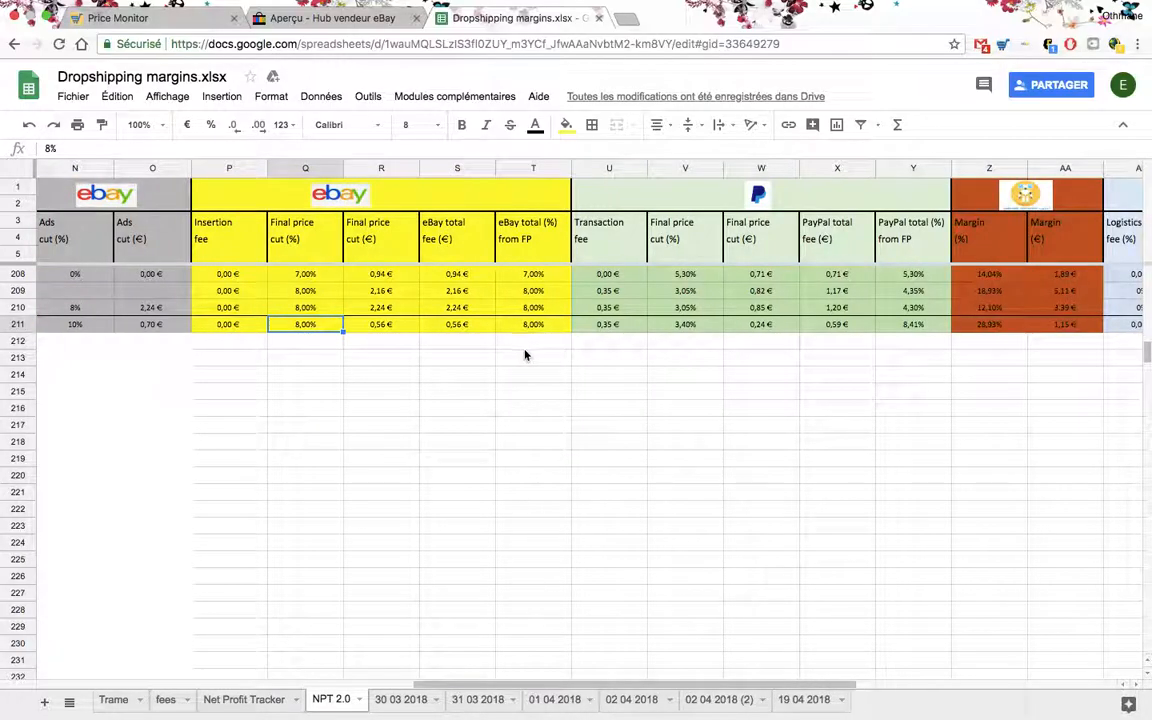
- Check row 211's PayPal transaction fee and final price cut percentage, and inspect its break-even percentage formula
click(619, 327)
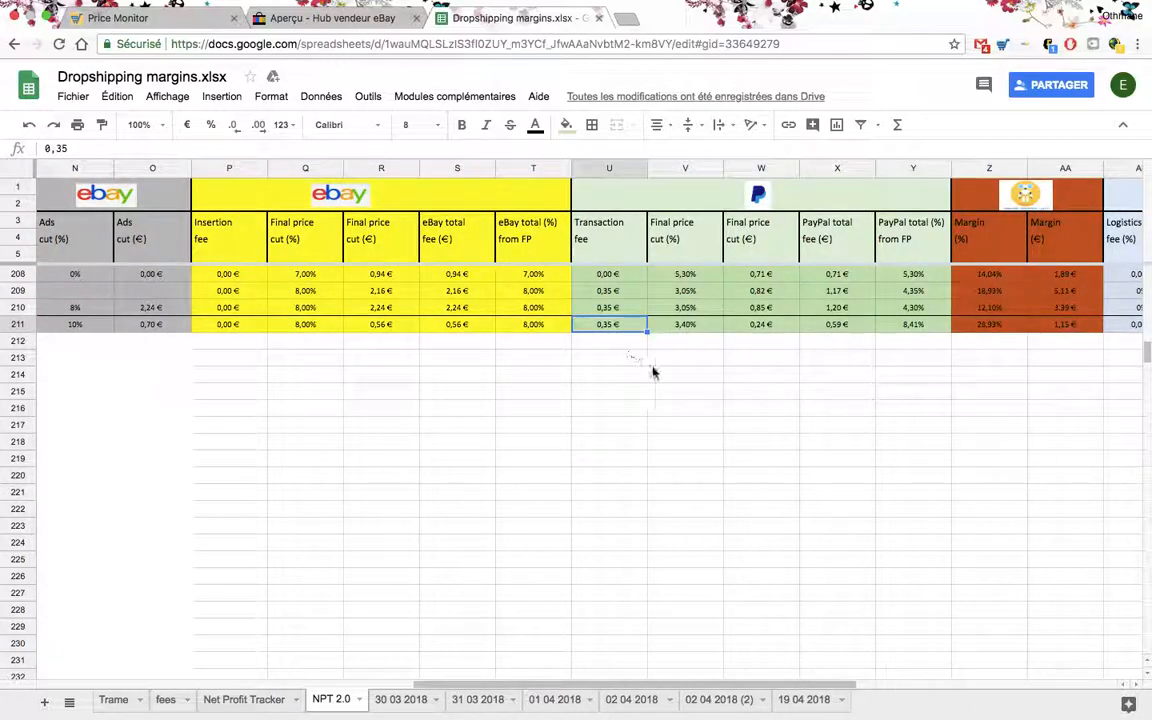
click(684, 326)
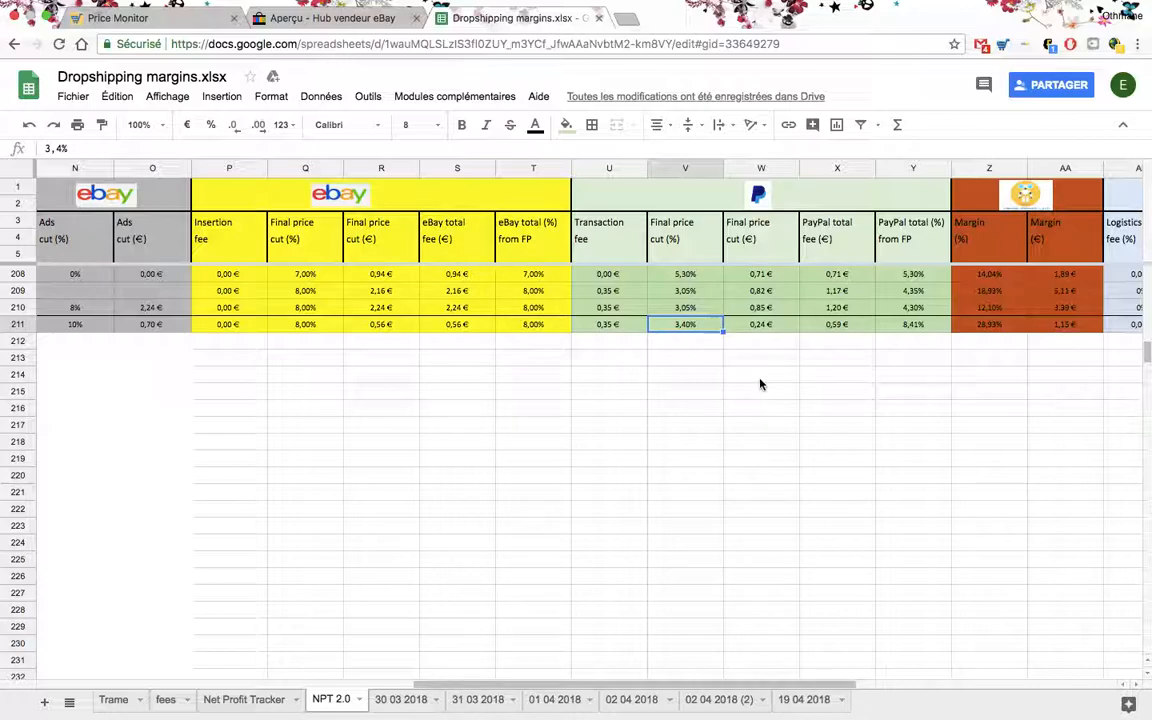
scroll(759, 384, right, 7)
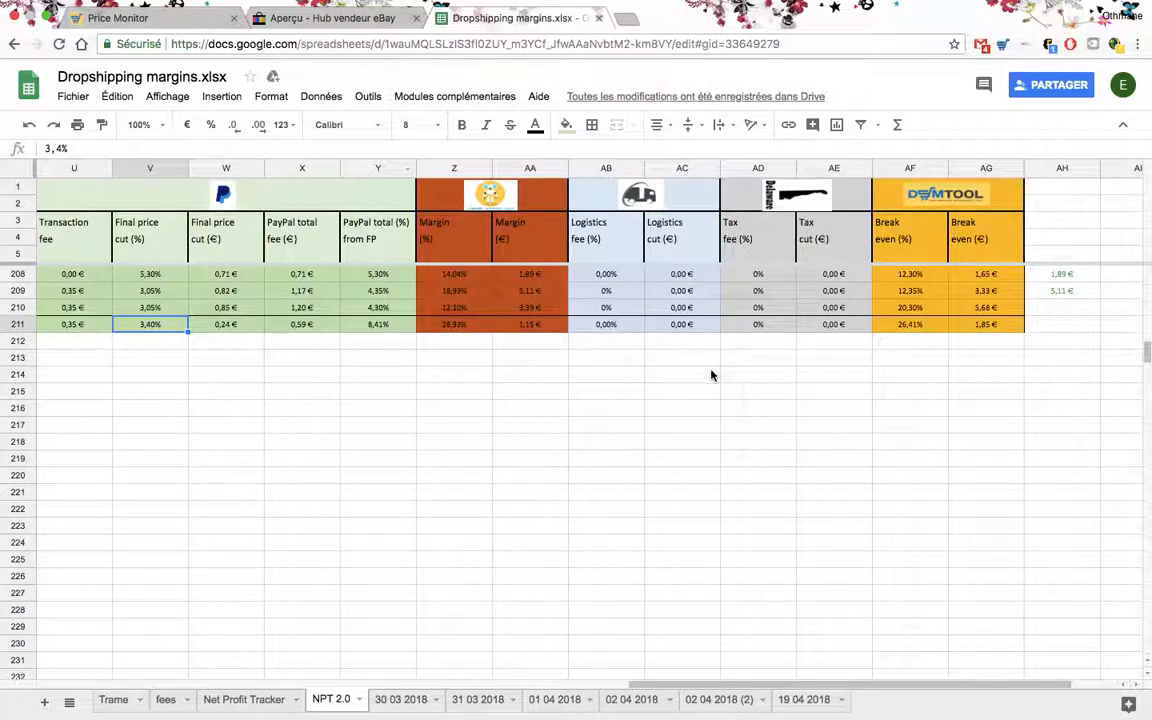
scroll(711, 375, right, 1)
click(845, 325)
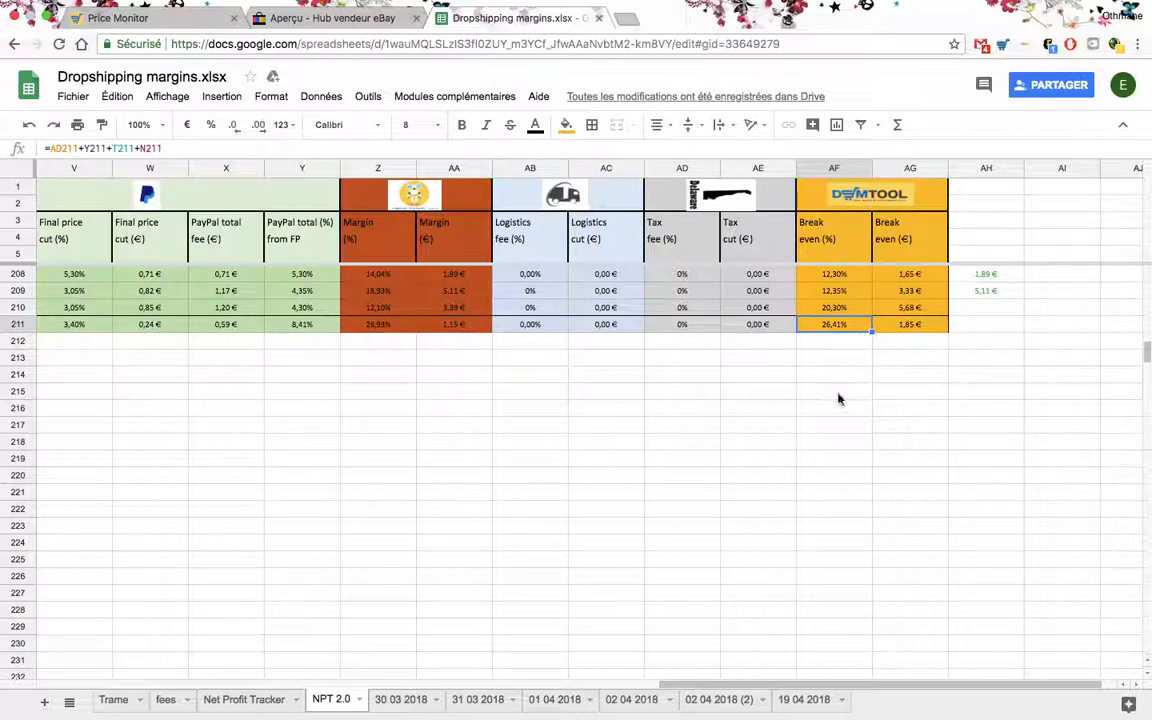
- Copy the blank template row 6 beneath the headers and paste it into row 212
scroll(711, 365, left, 10)
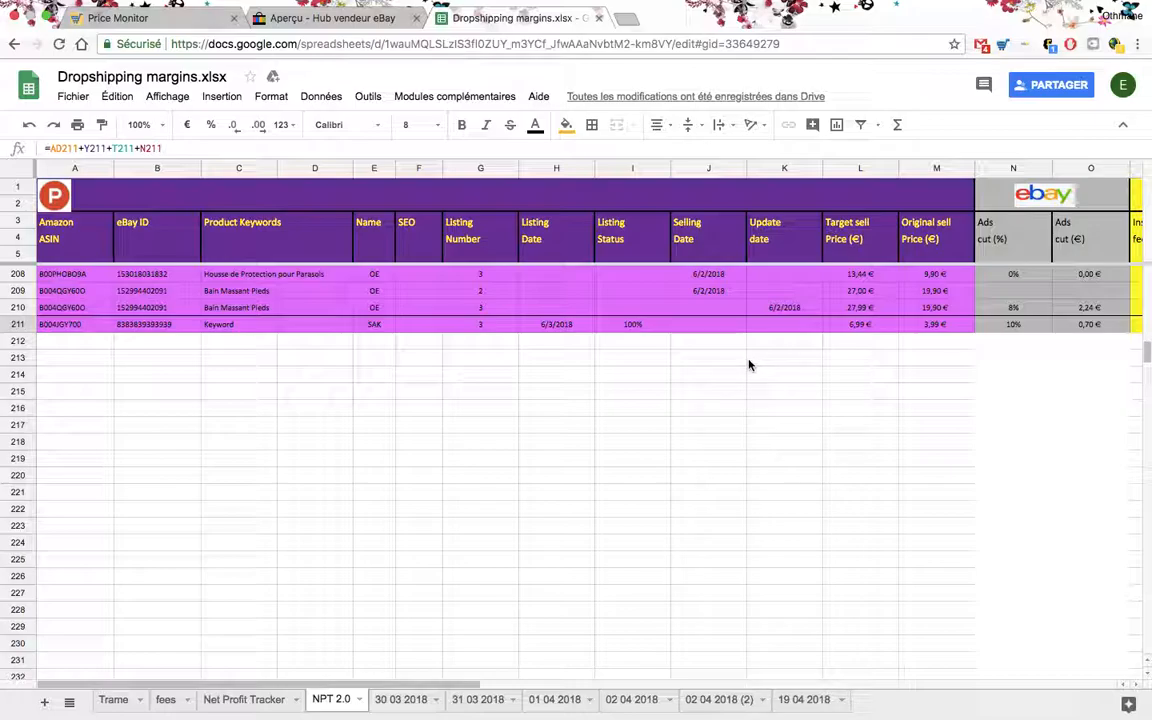
scroll(293, 380, up, 3)
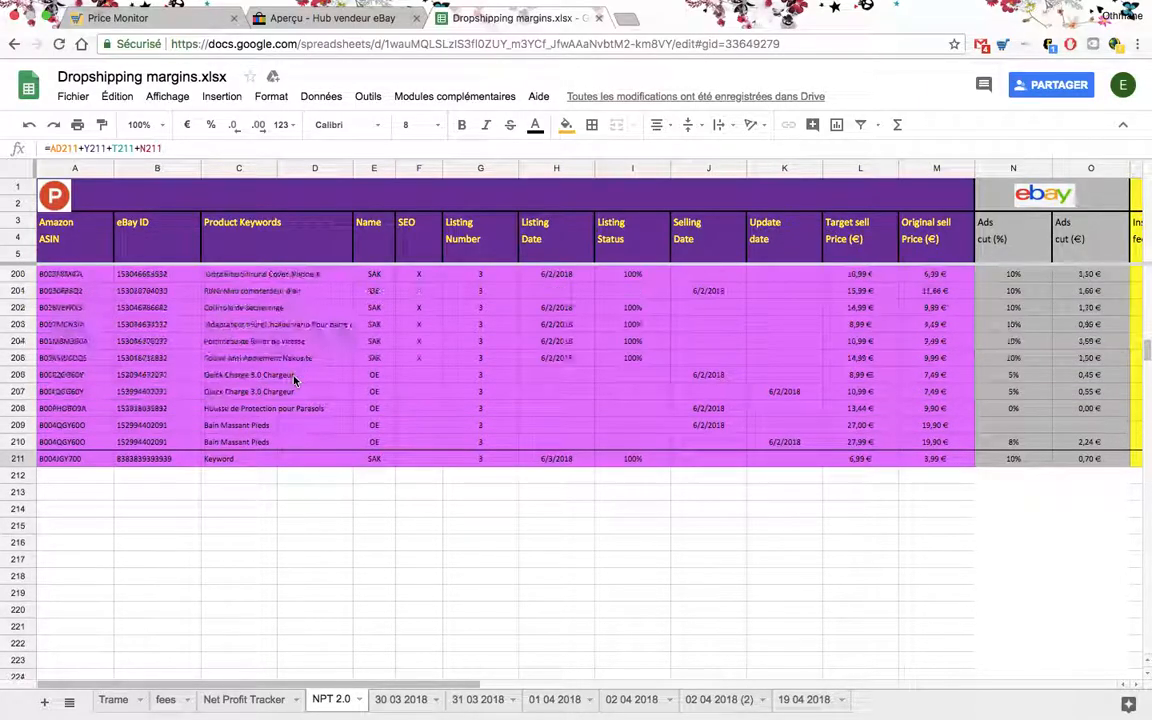
scroll(293, 380, up, 4)
scroll(944, 355, right, 3)
drag(1148, 343, 1149, 281)
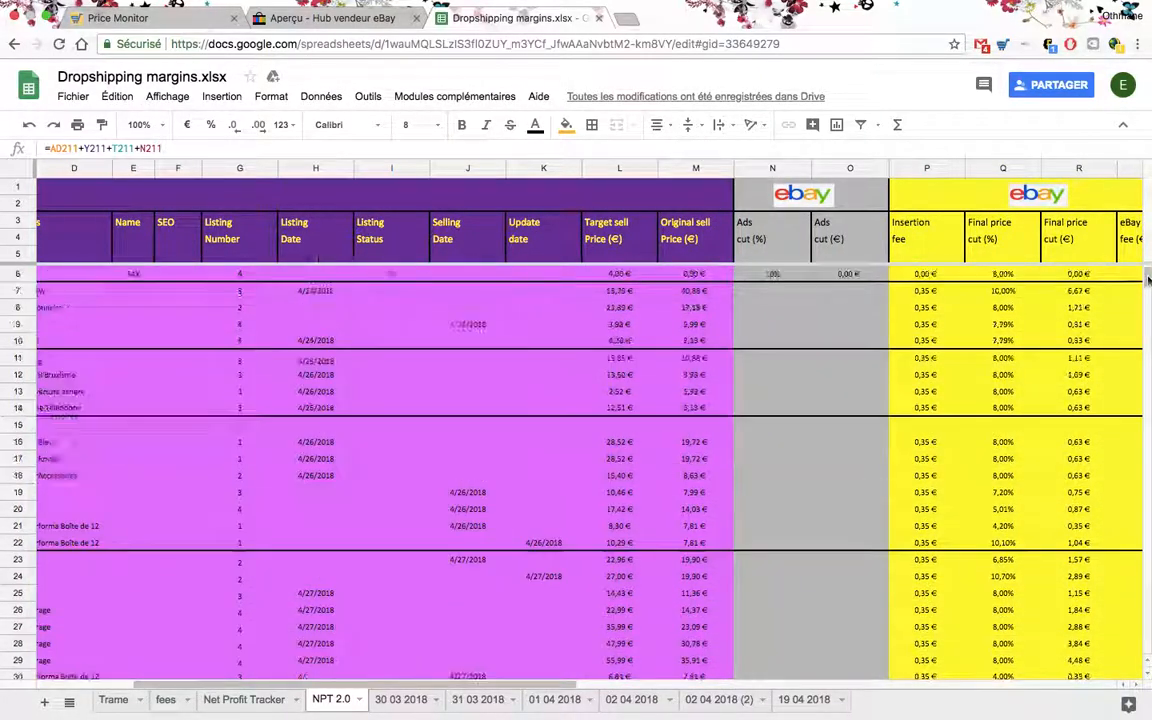
click(18, 273)
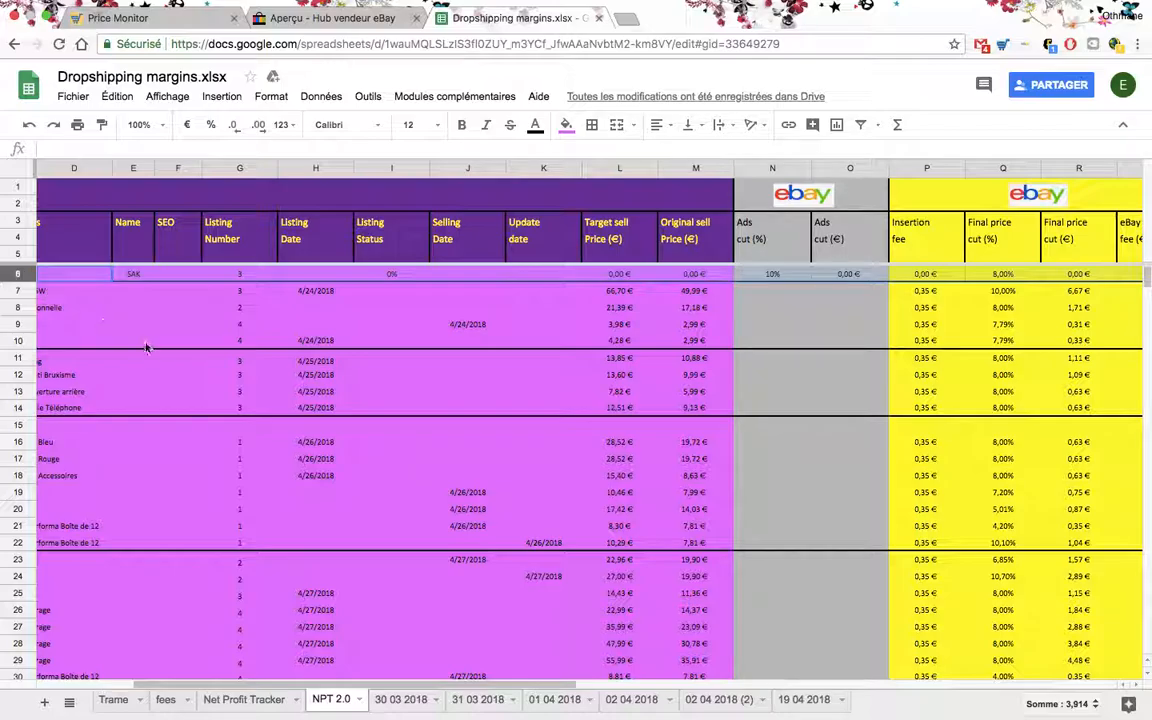
scroll(147, 347, down, 3)
scroll(147, 347, left, 3)
scroll(147, 347, down, 20)
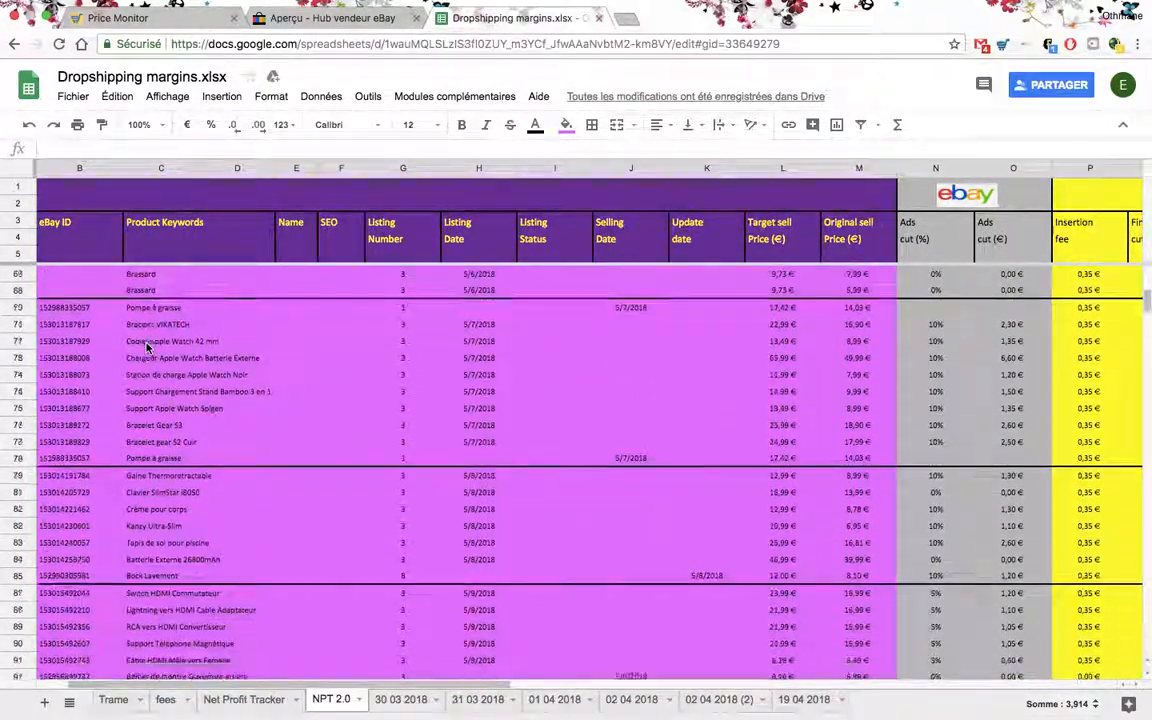
scroll(147, 347, down, 20)
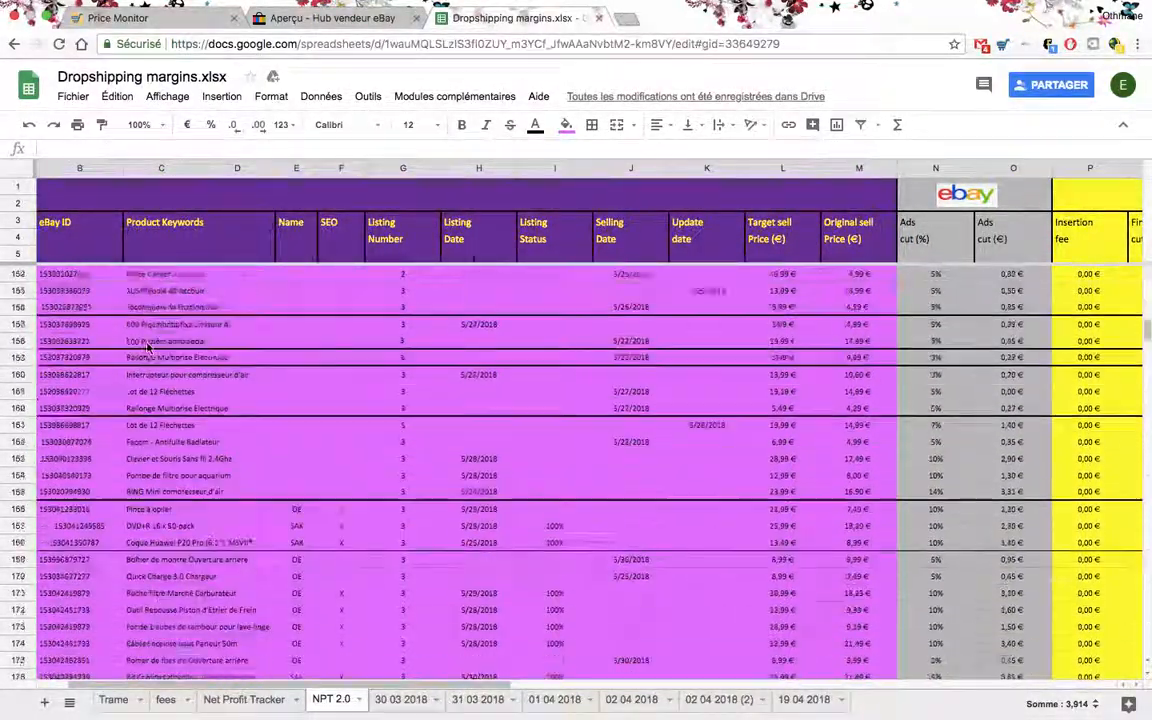
scroll(147, 347, down, 10)
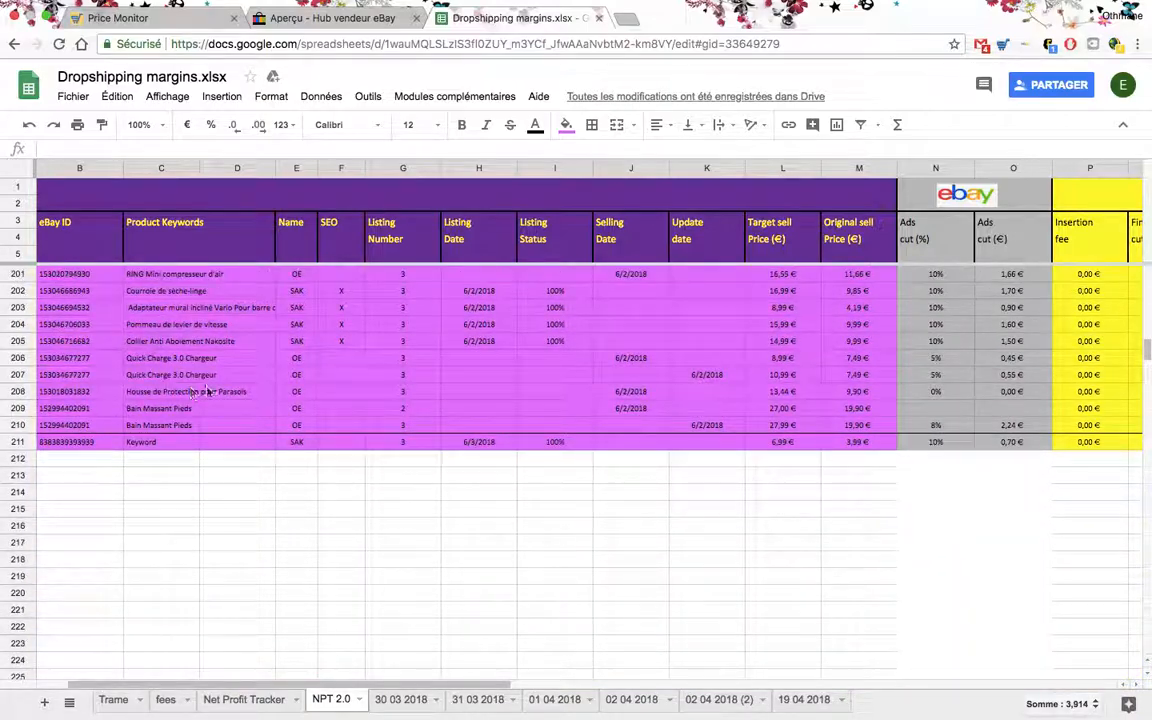
click(18, 425)
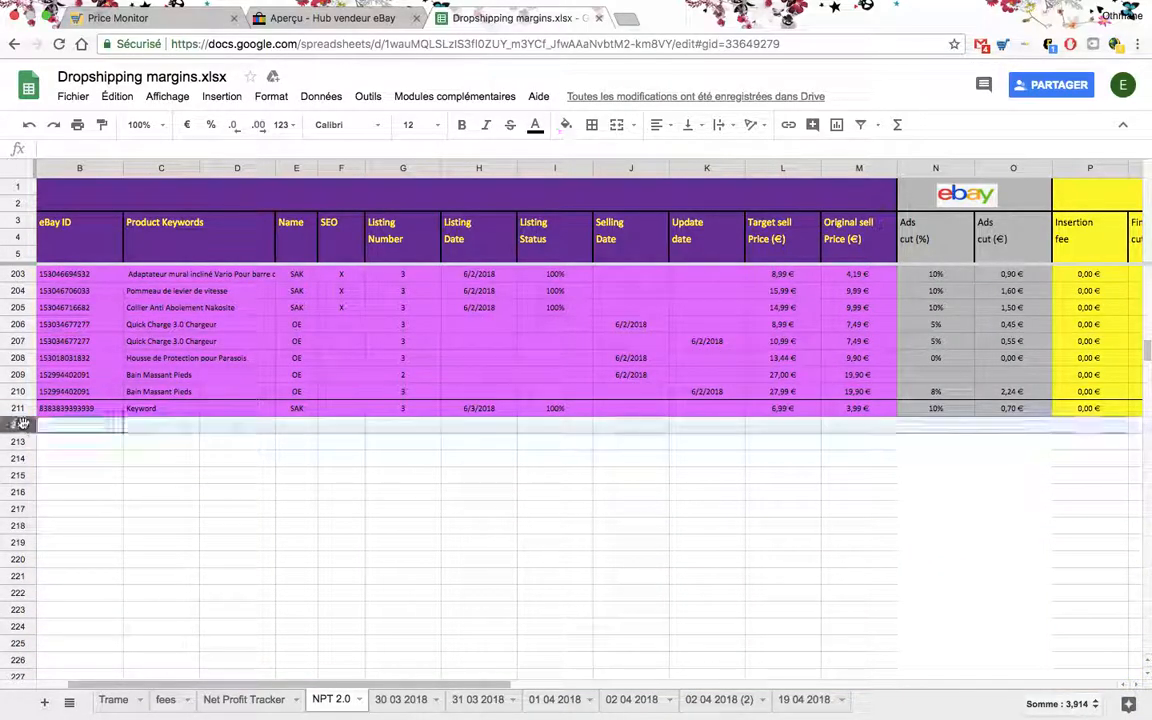
key(super+v)
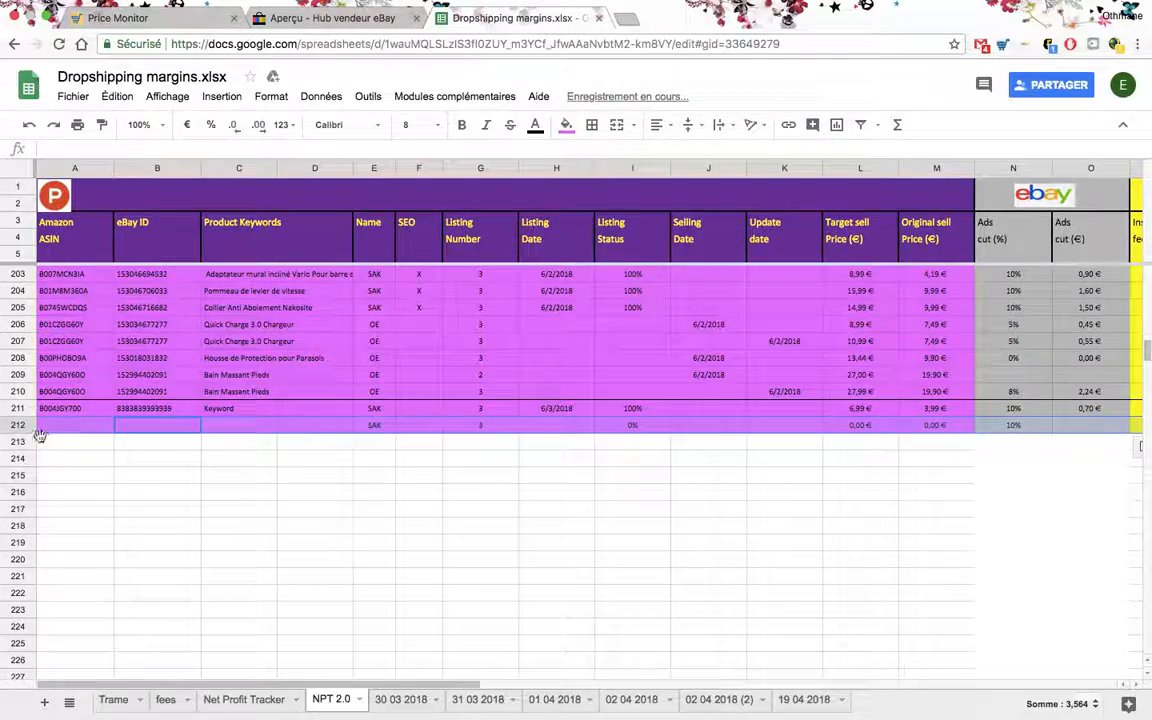
- Duplicate the blank template row 212 into row 213
click(24, 443)
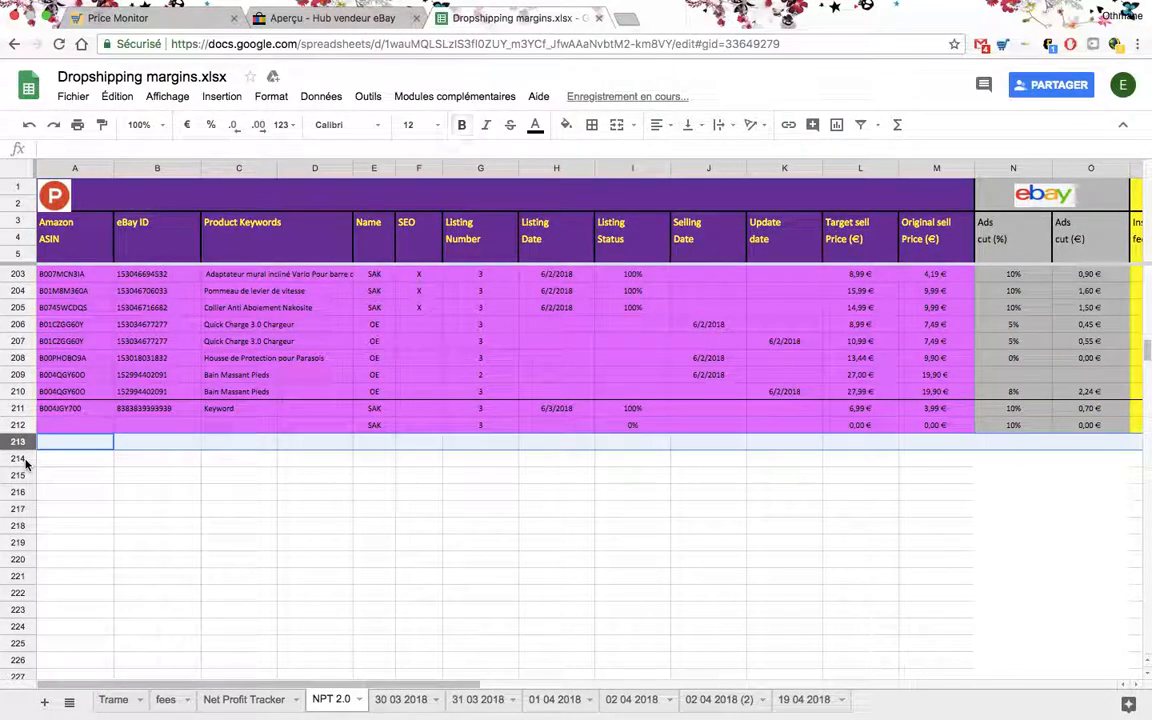
click(21, 425)
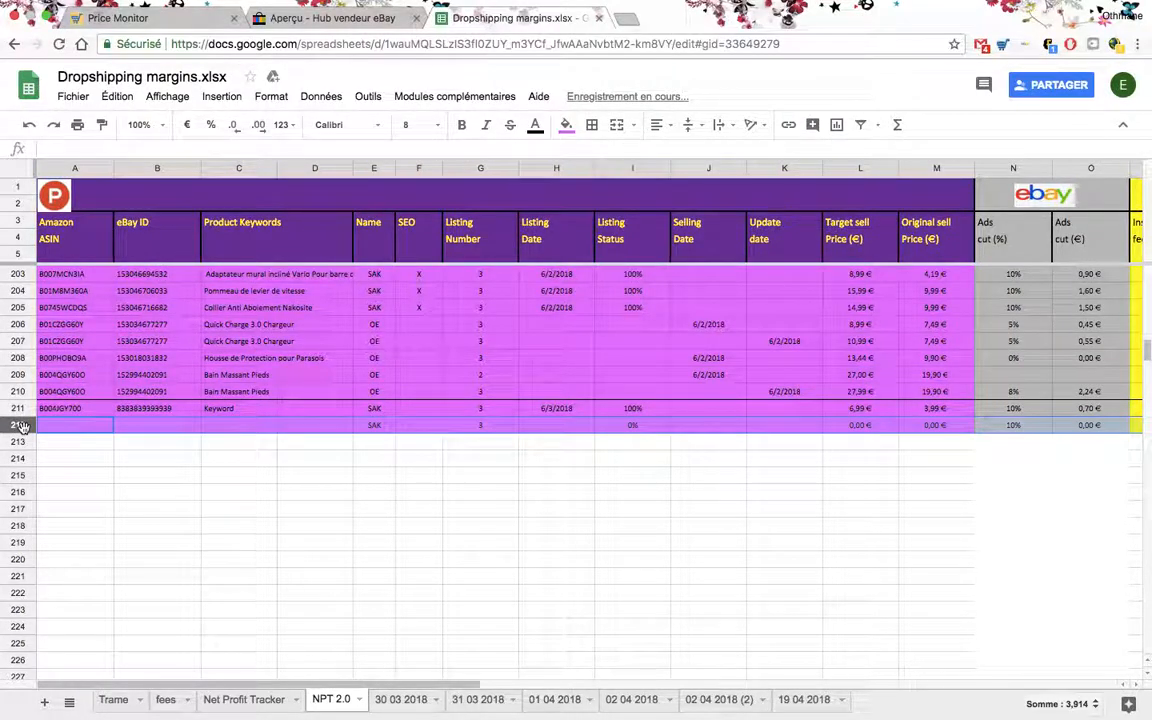
key(super+c)
text(v)
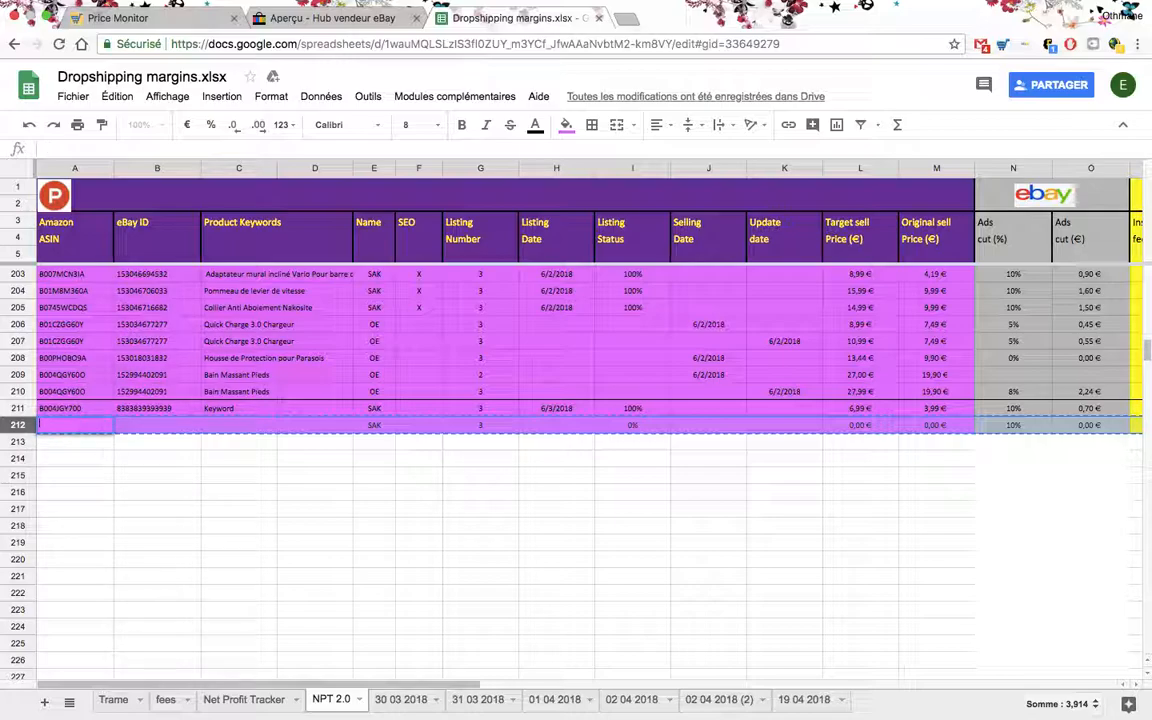
click(31, 441)
key(super+v)
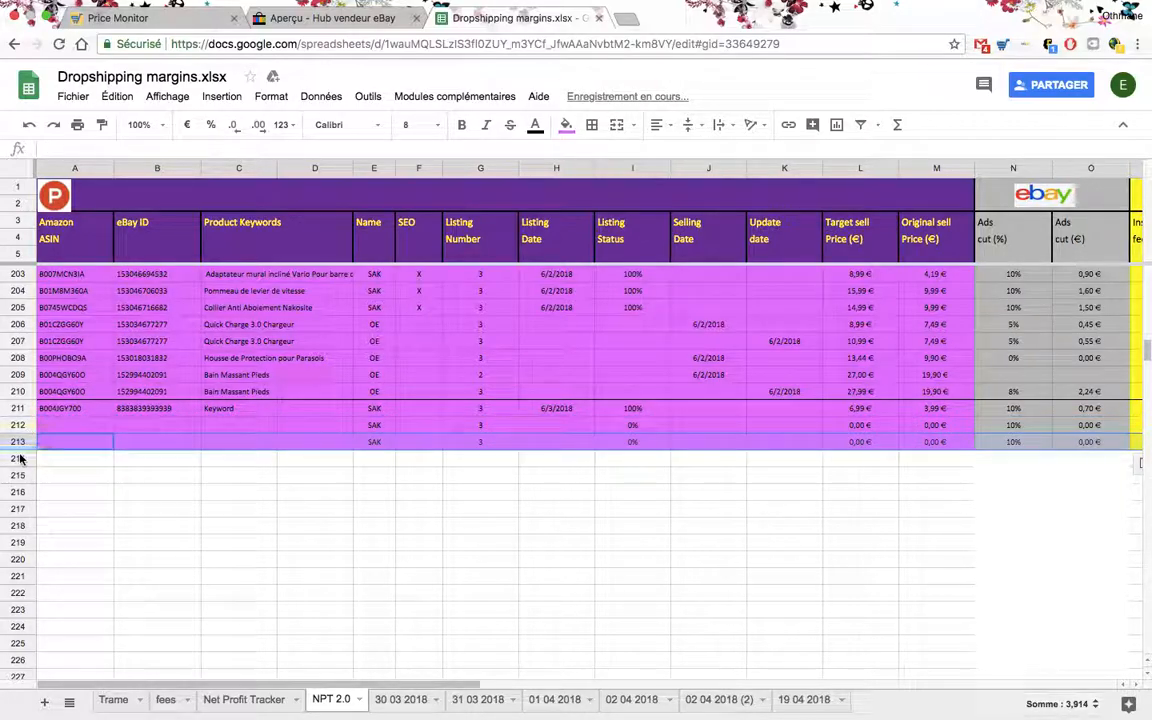
- Paste the copied template row into rows 214, 215 and 216
click(20, 458)
key(super+v)
click(20, 475)
key(super+v)
click(22, 493)
key(super+v)
click(20, 509)
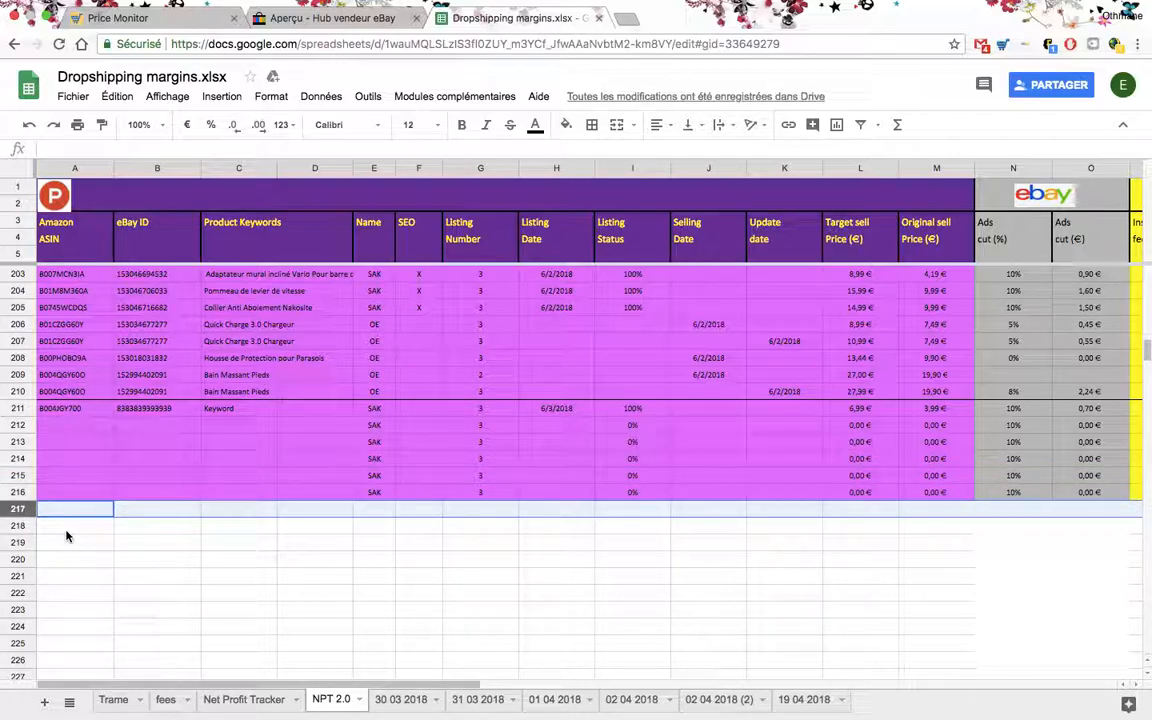
- Paste the copied blank template row into rows 217, 218 and 219
key(super+v)
click(19, 526)
key(super+v)
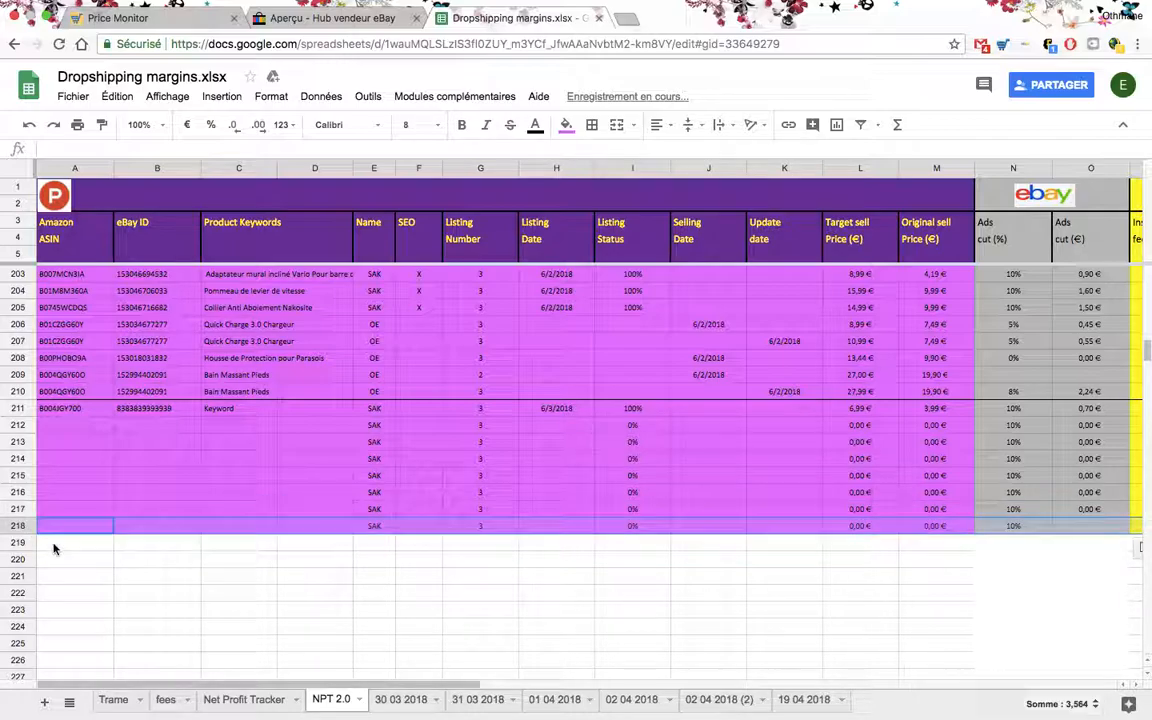
click(20, 543)
key(super+v)
click(238, 609)
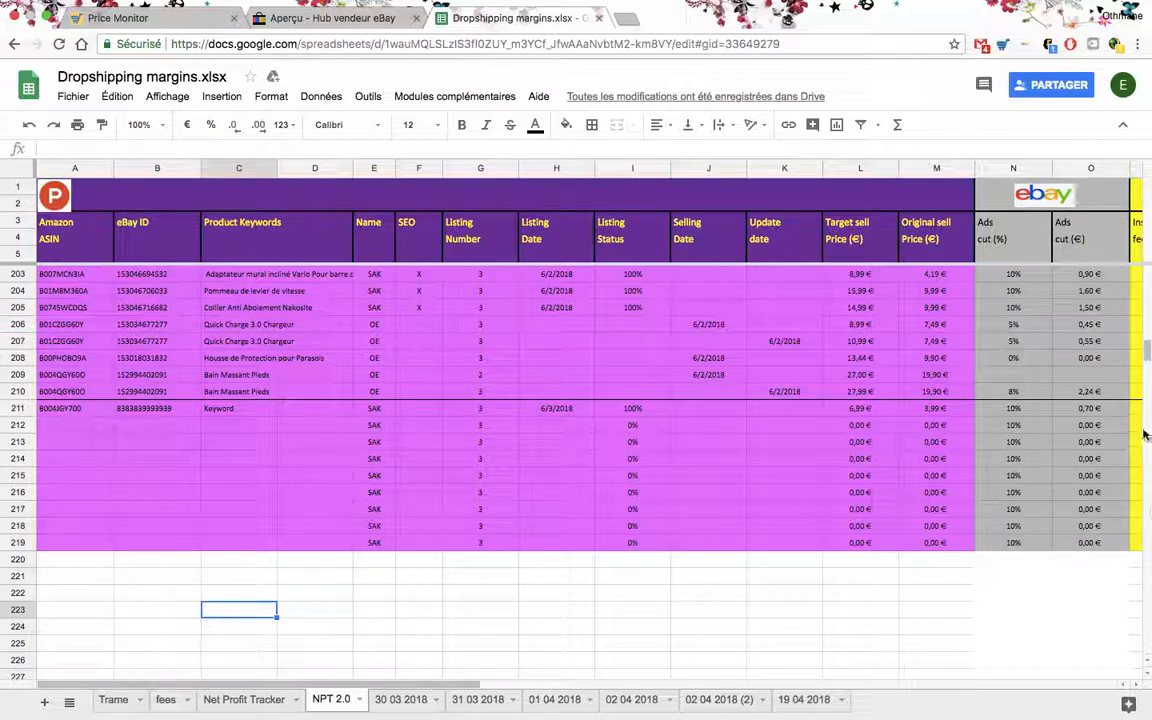
click(144, 580)
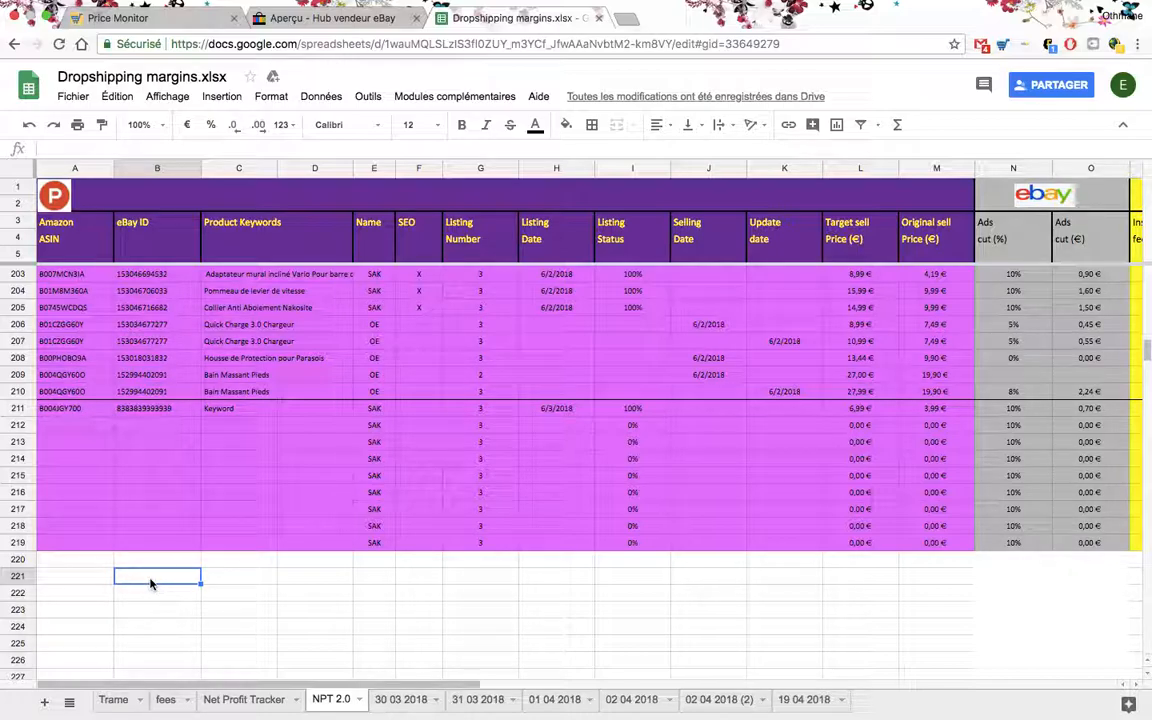
- Undo the template row pastes in rows 213 through 219, keeping the one in row 212
key(super+z)
key(super+z)
key(super+z)
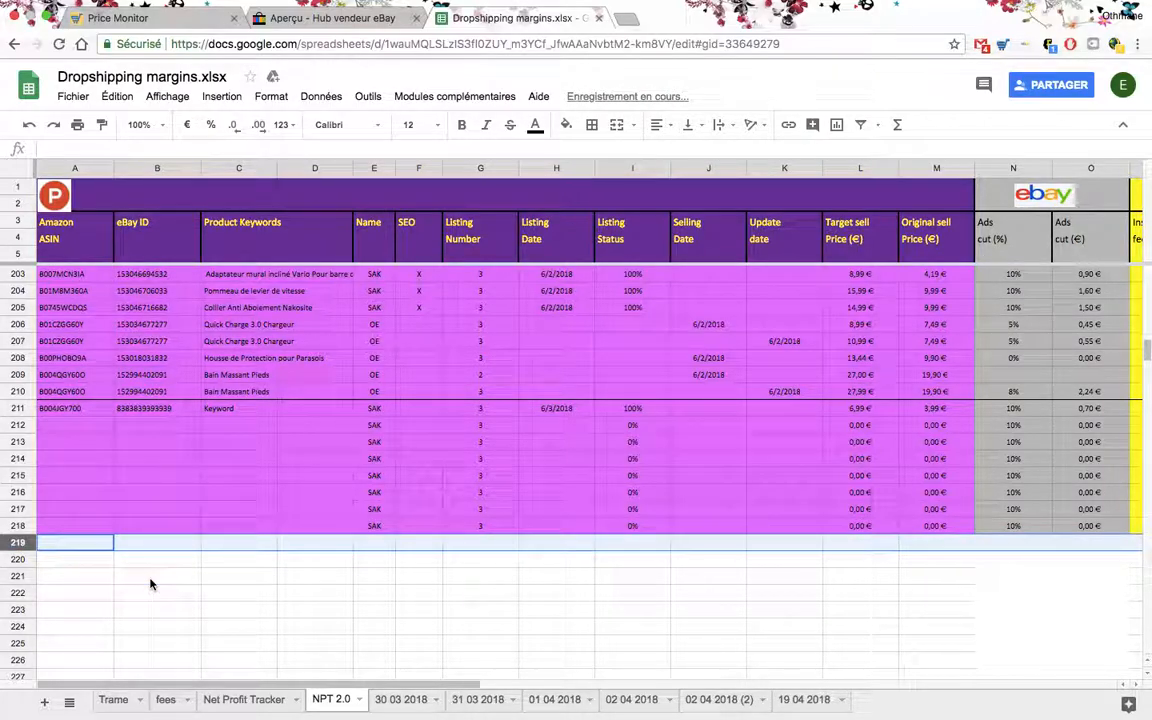
key(super+z)
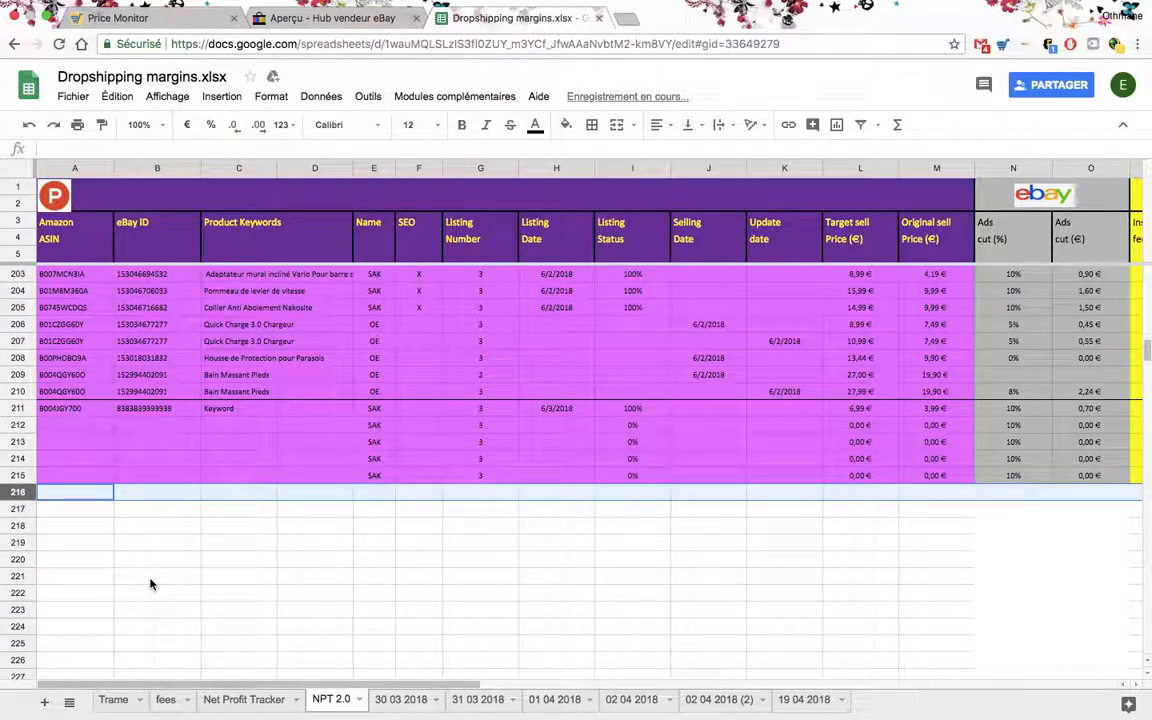
key(super+z)
key(super+z)
key(super+z)
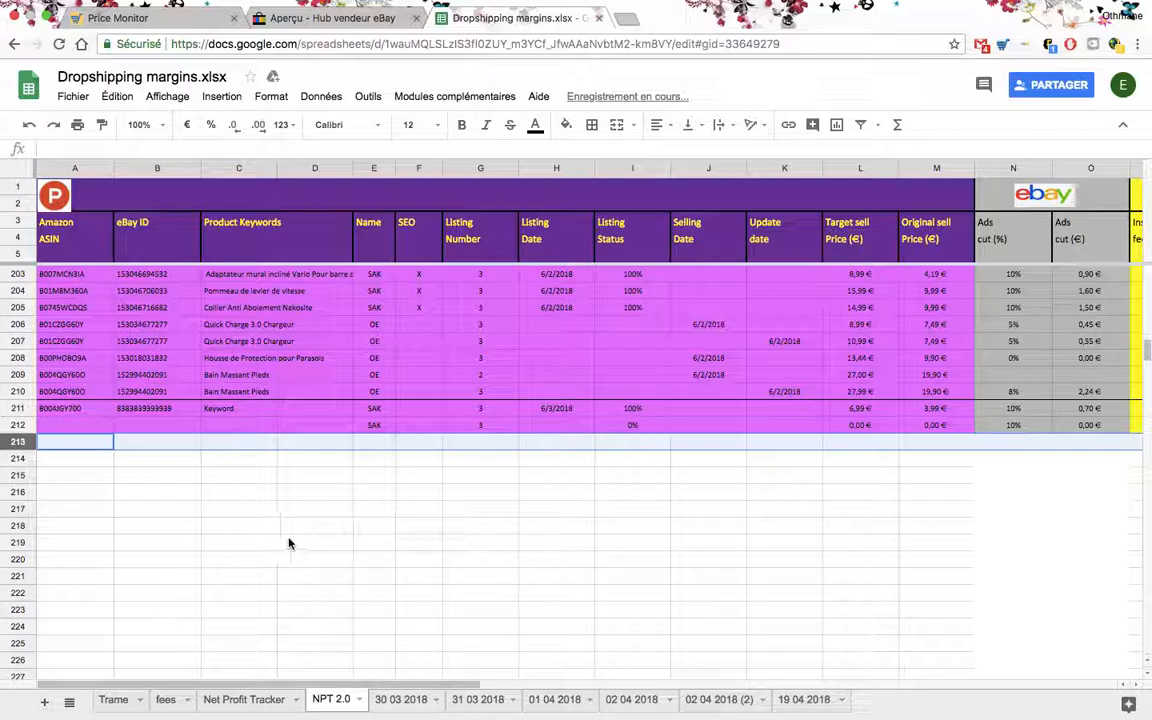
click(305, 510)
click(185, 505)
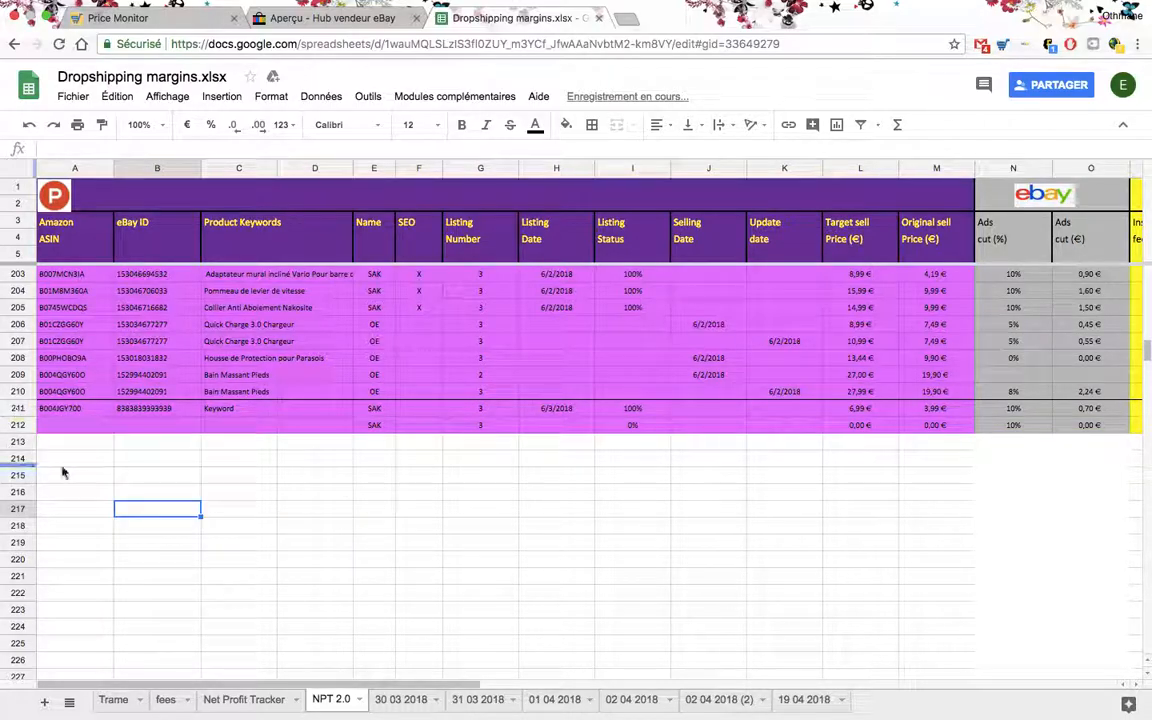
- Clear the contents of template row 212 and of the sample listing in row 211
right_click(20, 425)
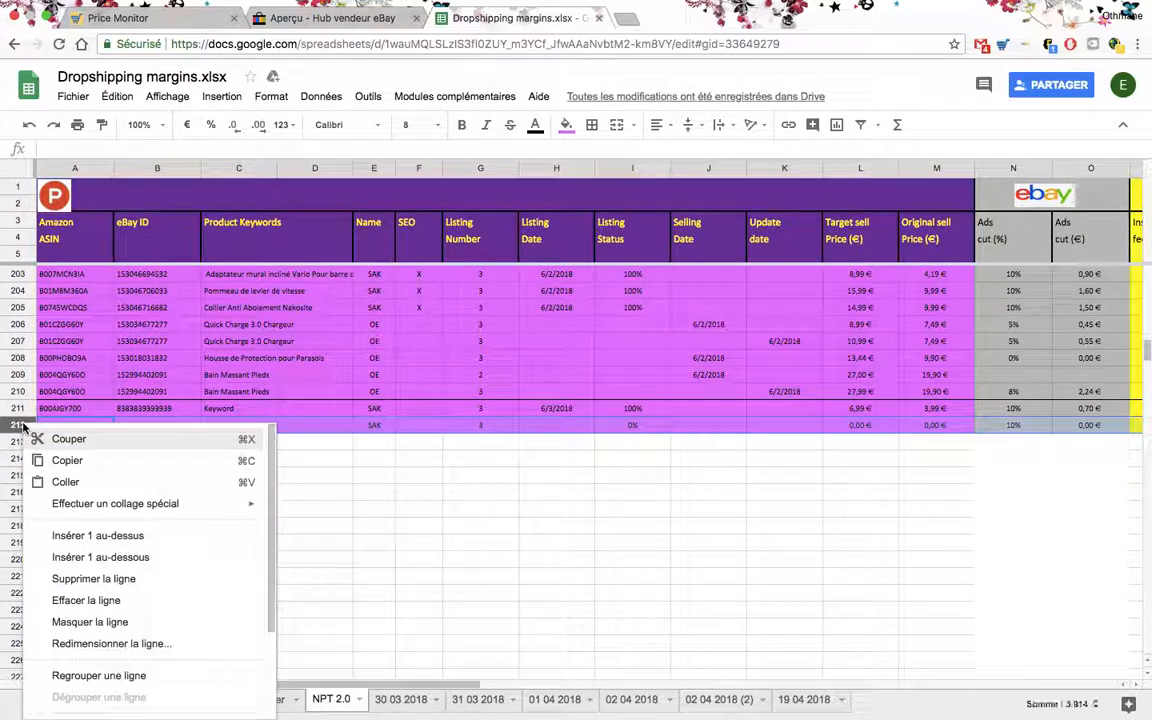
scroll(115, 505, down, 1)
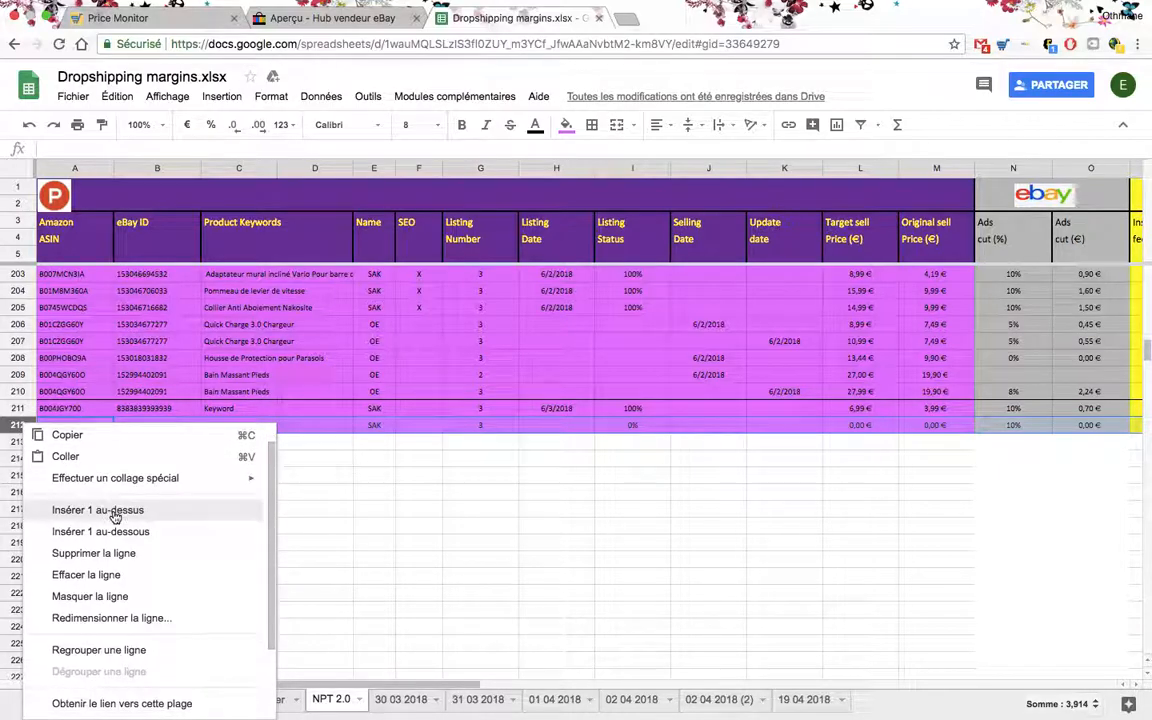
scroll(105, 575, down, 1)
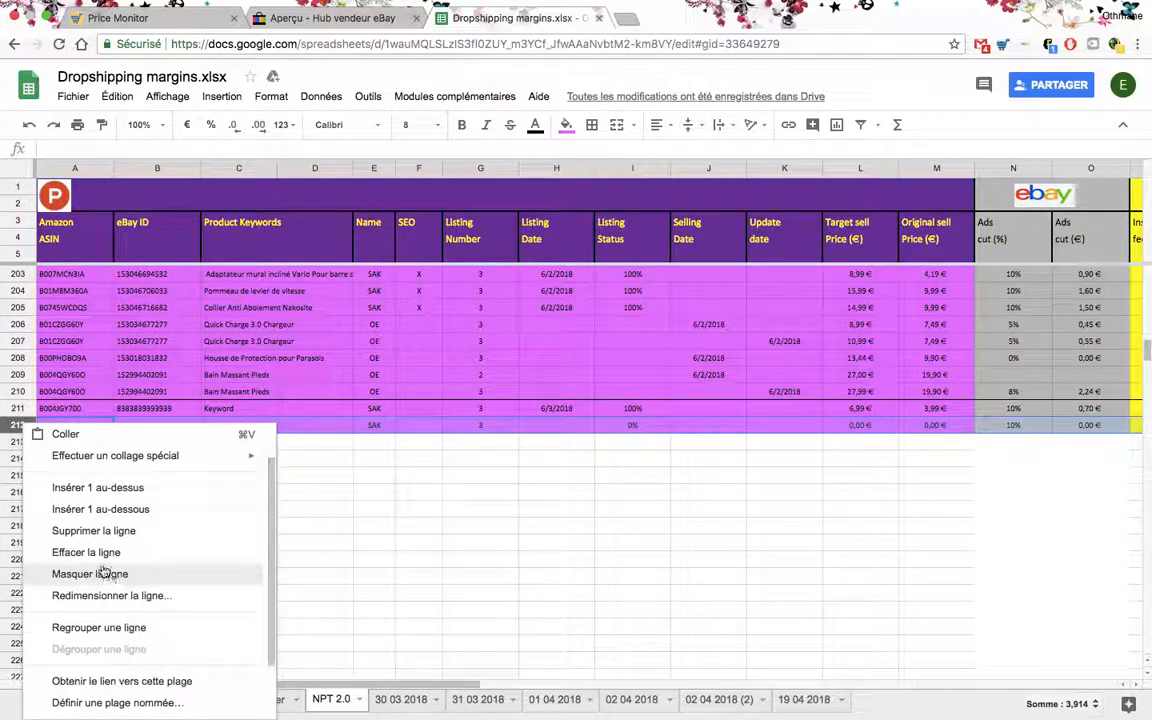
click(103, 555)
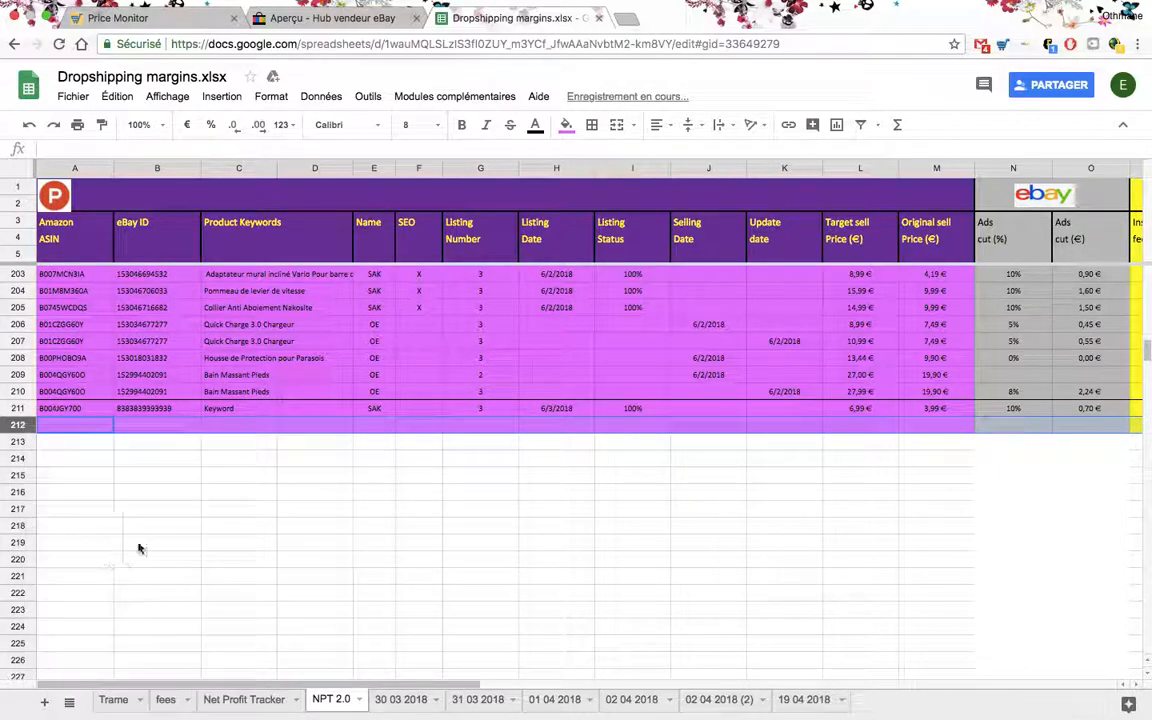
right_click(20, 409)
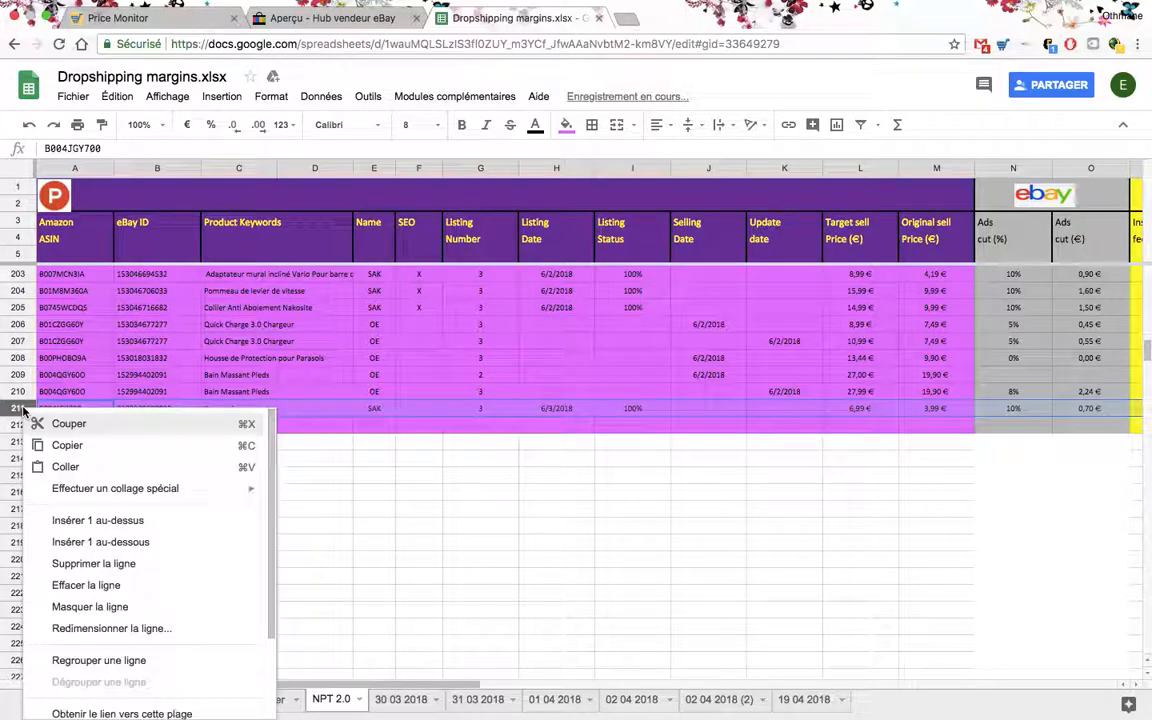
click(100, 585)
click(159, 577)
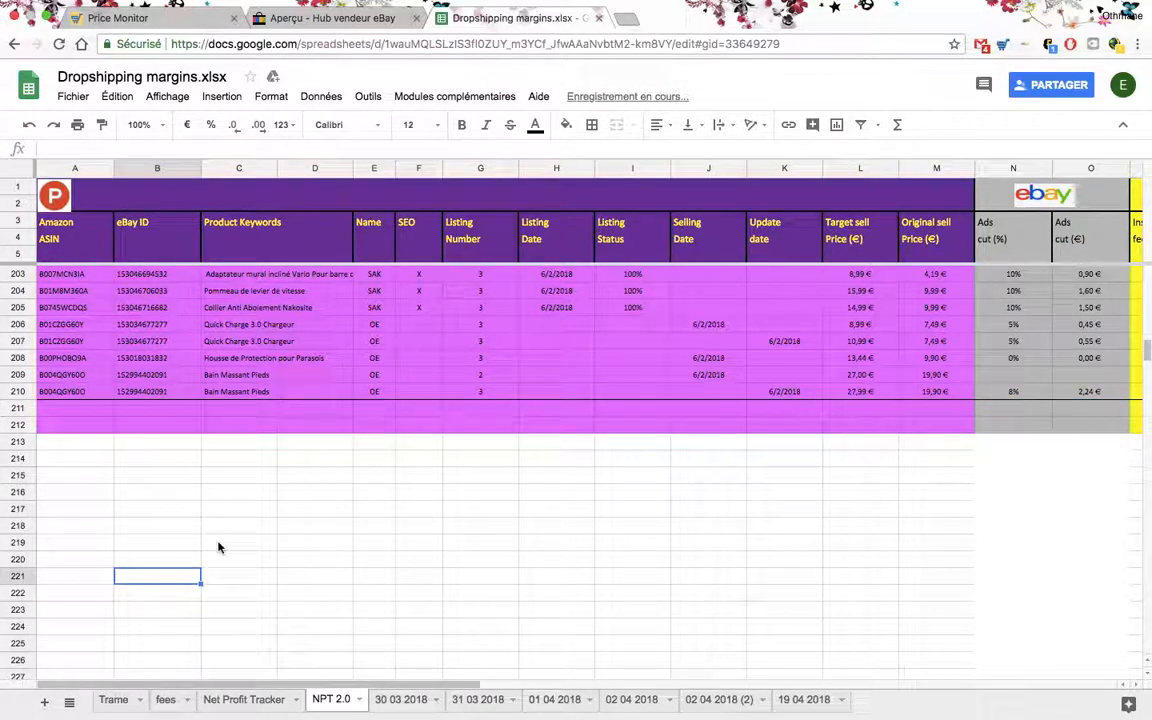
scroll(219, 545, right, 10)
scroll(219, 545, left, 10)
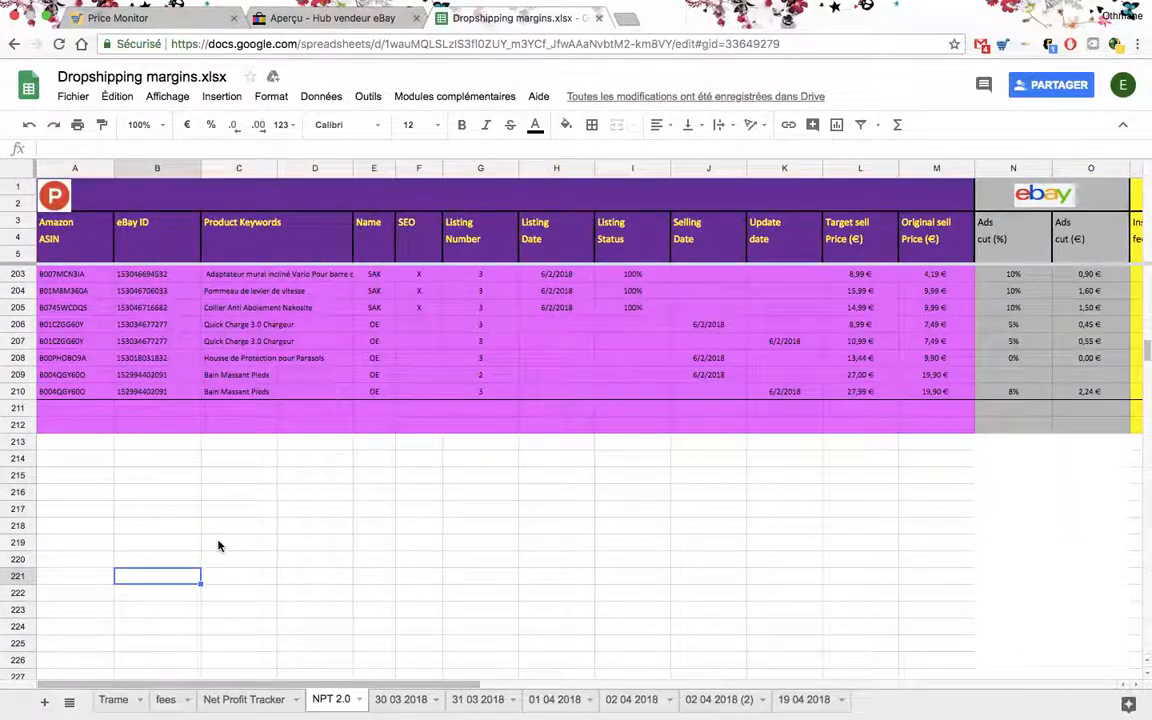
scroll(235, 544, up, 1)
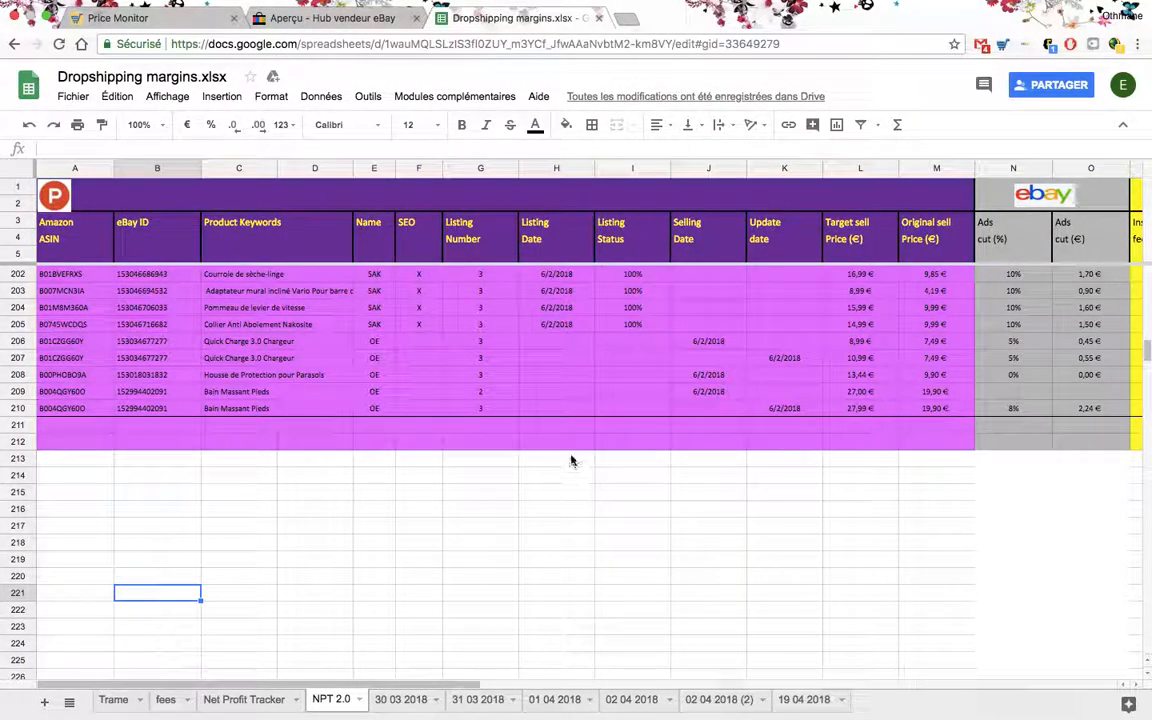
mouse_move(880, 6)
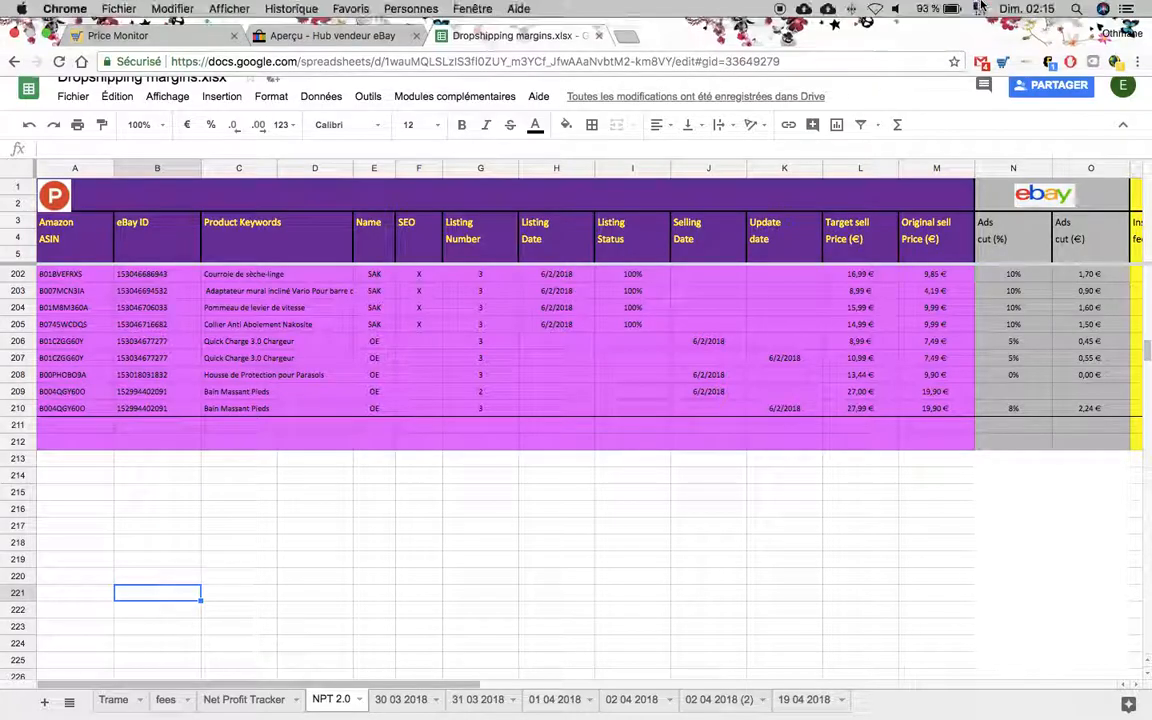